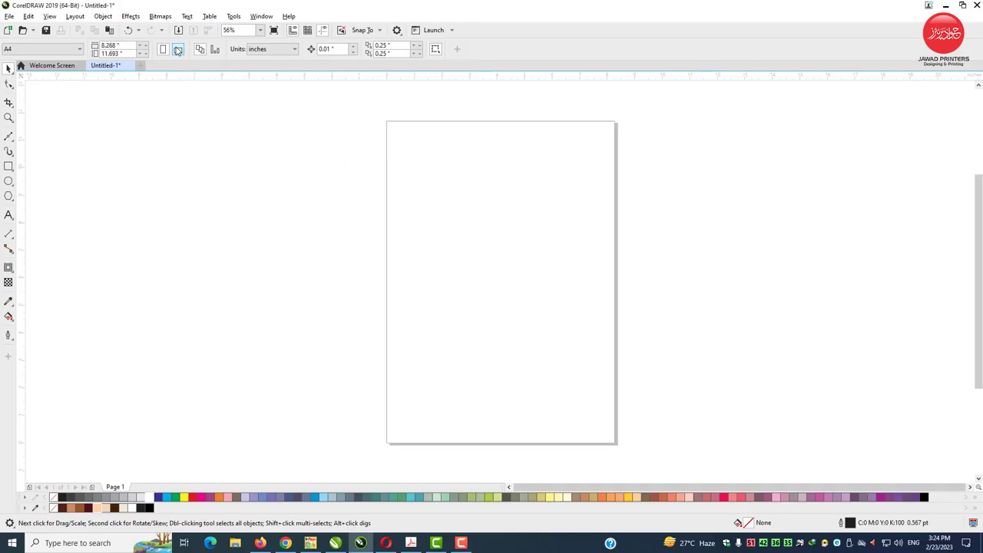
Switch the A4 page to landscape orientation and zoom in on it
{"action": "left_click", "coordinate": [177, 49]}
{"action": "left_click", "coordinate": [7, 121]}
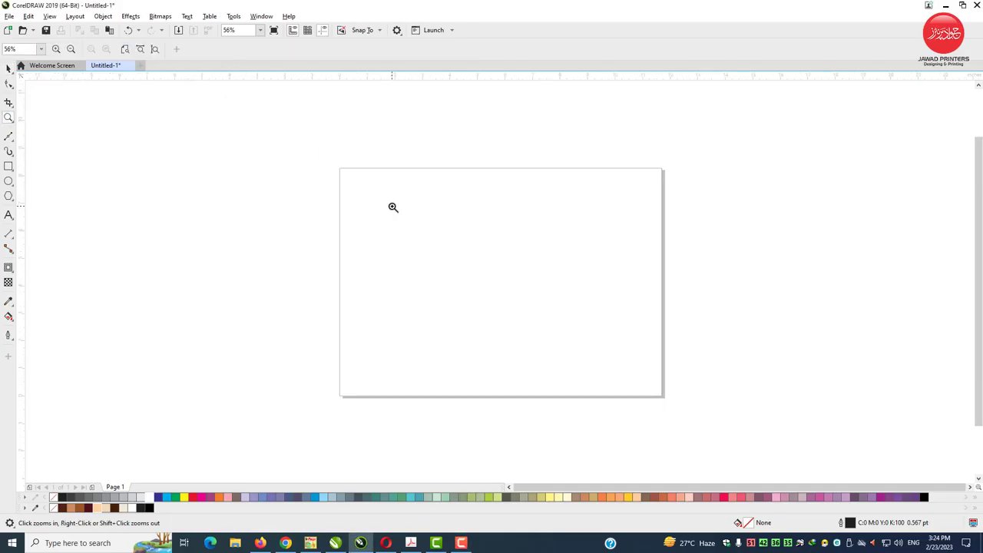
{"action": "left_click_drag", "start_coordinate": [391, 206], "coordinate": [595, 360]}
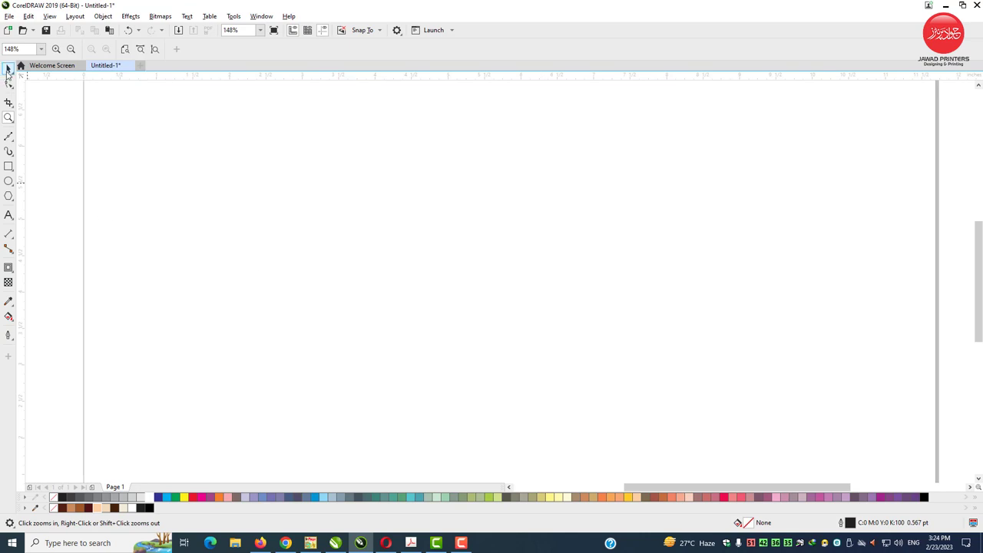
{"action": "left_click", "coordinate": [7, 70]}
Draw a 1.644-inch circle near the page centre and zoom in on it
{"action": "left_click", "coordinate": [10, 181]}
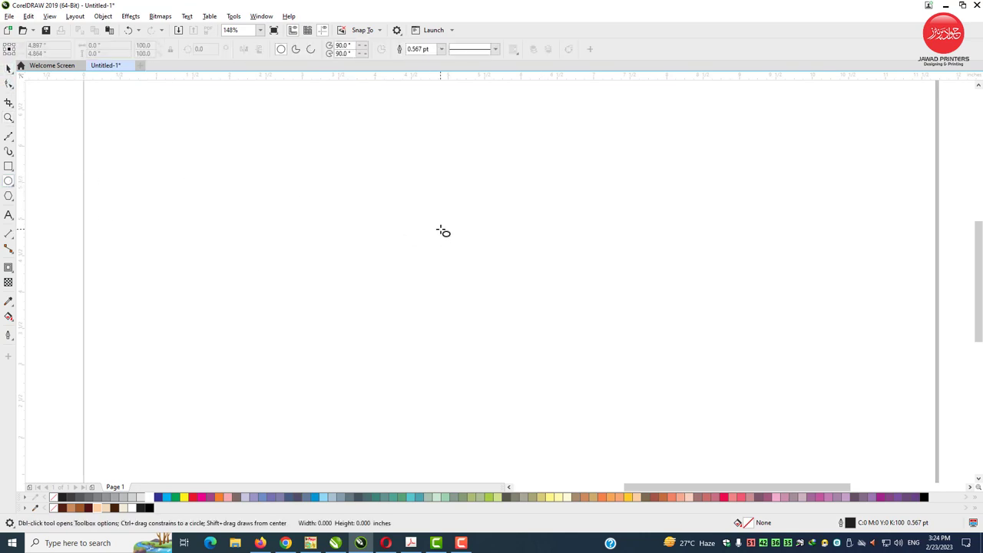
{"action": "mouse_move", "coordinate": [440, 229]}
{"action": "left_mouse_down", "text": "ctrl"}
{"action": "mouse_move", "coordinate": [559, 351]}
{"action": "mouse_move", "coordinate": [539, 334]}
{"action": "left_mouse_up", "text": "ctrl"}
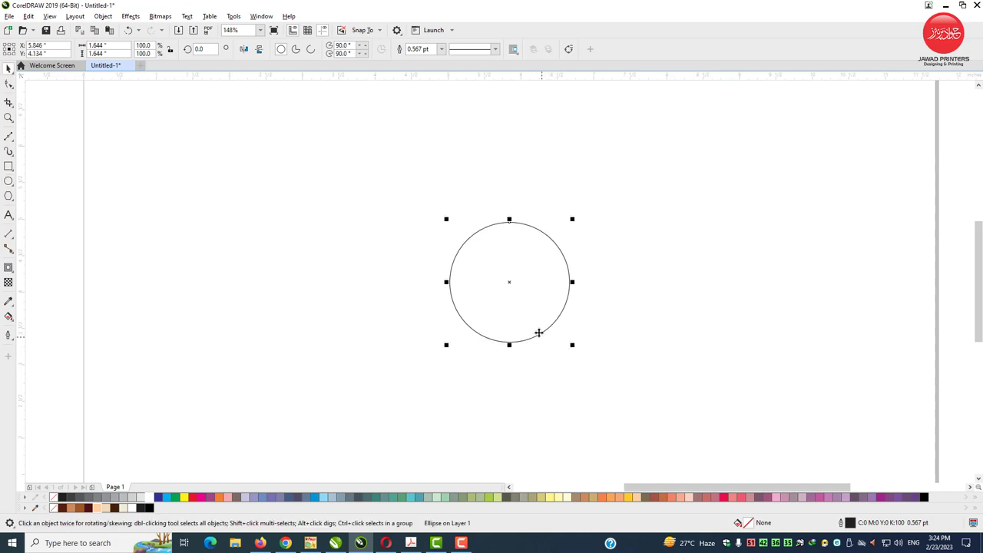
{"action": "key", "text": "z"}
{"action": "left_click_drag", "start_coordinate": [371, 167], "coordinate": [525, 298]}
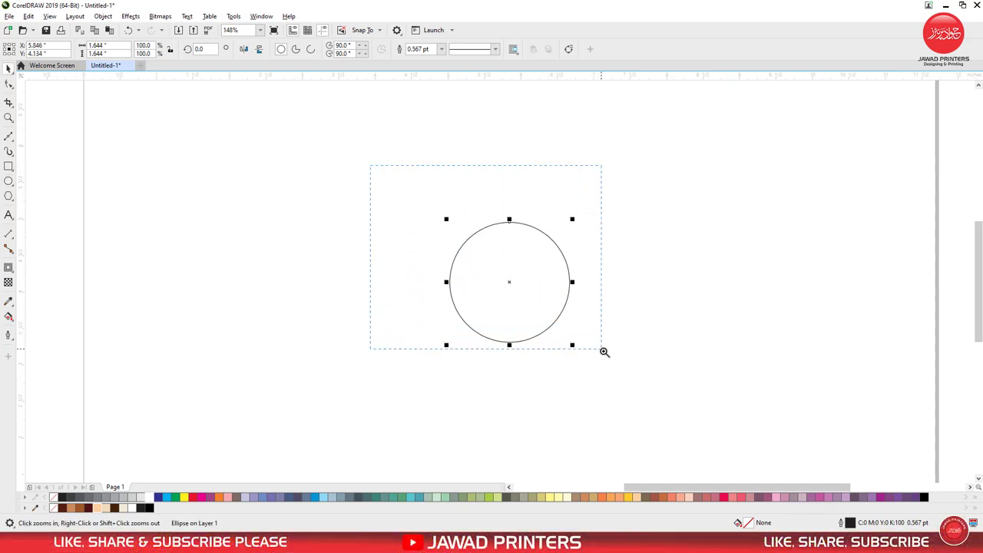
{"action": "left_click_drag", "start_coordinate": [604, 352], "coordinate": [634, 373]}
{"action": "key", "text": "space"}
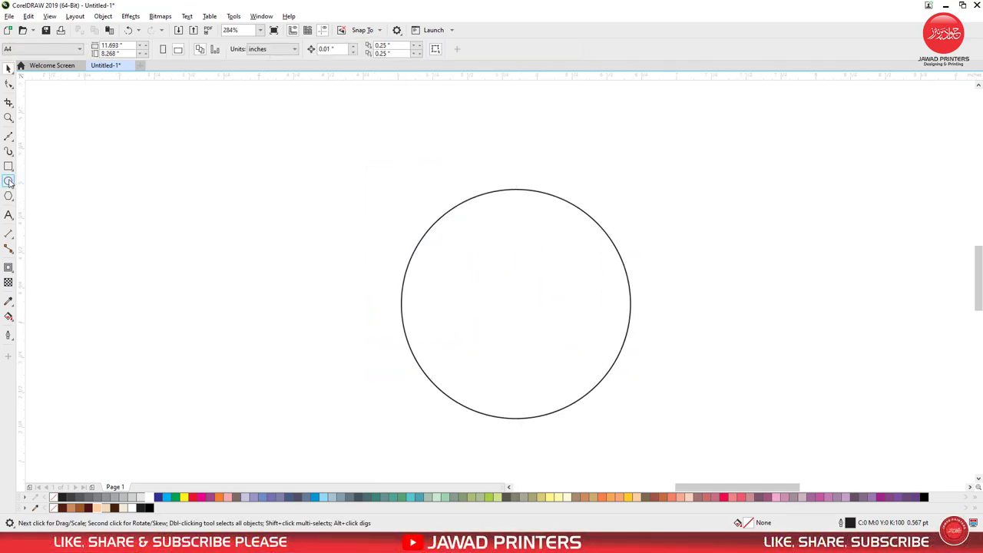
Draw a 1.058 × 0.753-inch rectangle over the circle's left side, narrowing it slightly
{"action": "left_click", "coordinate": [8, 181]}
{"action": "left_click", "coordinate": [7, 168]}
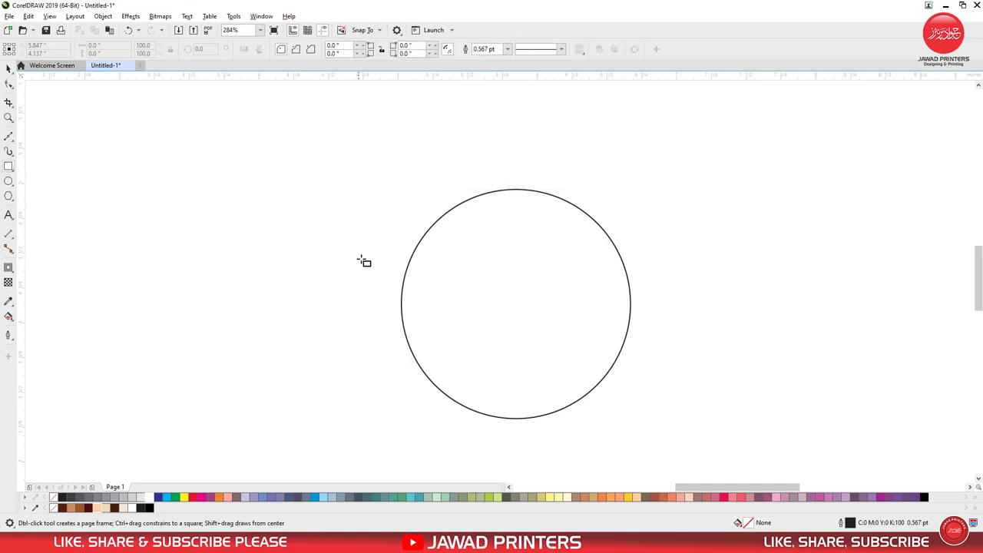
{"action": "left_click_drag", "start_coordinate": [364, 255], "coordinate": [522, 362]}
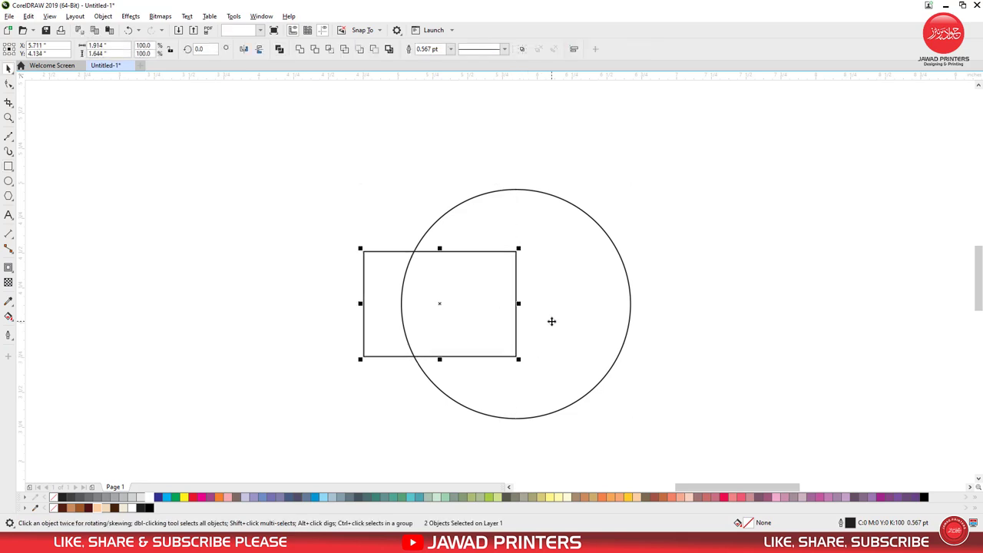
{"action": "key", "text": "z"}
{"action": "left_click_drag", "start_coordinate": [717, 428], "coordinate": [717, 428]}
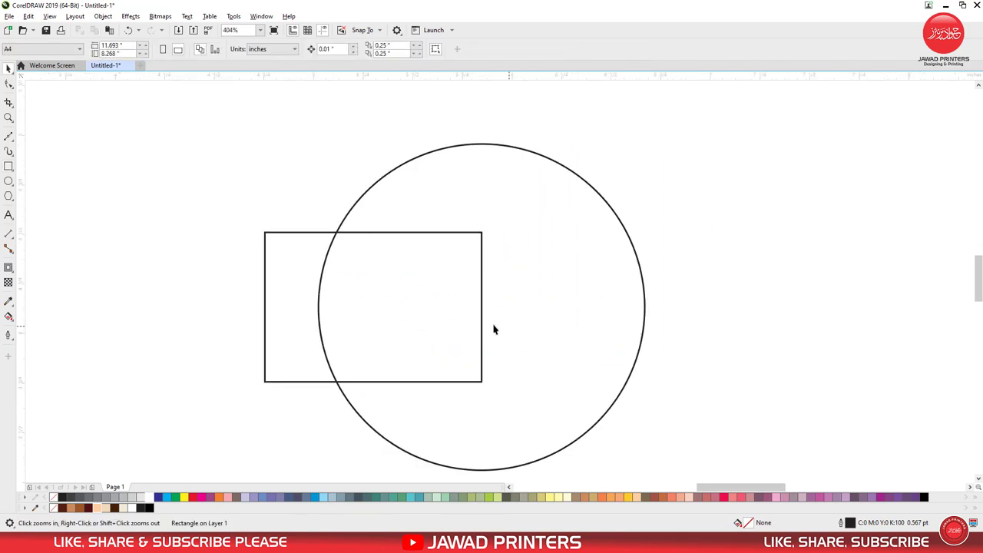
{"action": "left_click_drag", "start_coordinate": [485, 306], "coordinate": [477, 307]}
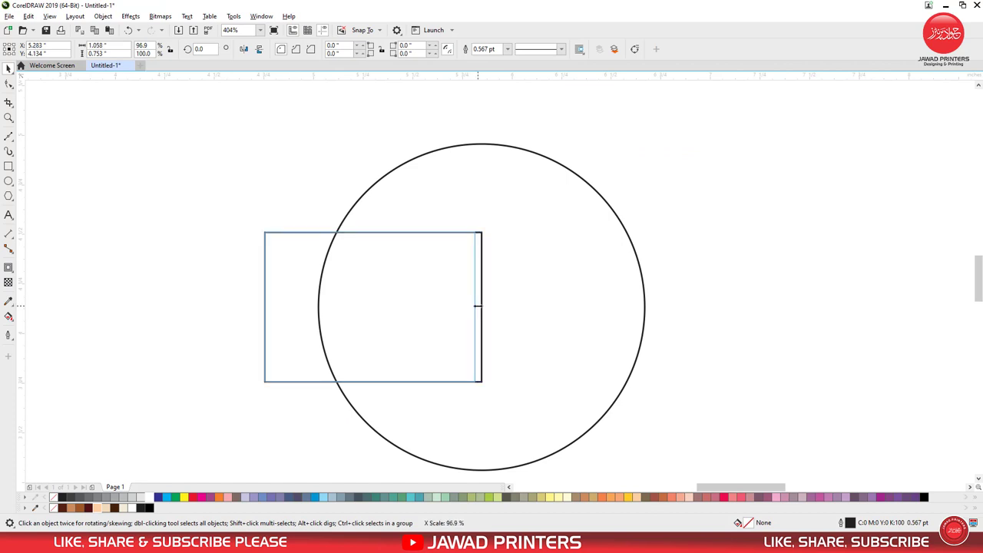
Add a thin 1.092 × 0.109-inch strip rectangle along the rectangle's bottom edge
{"action": "left_click", "coordinate": [7, 167]}
{"action": "left_click_drag", "start_coordinate": [264, 360], "coordinate": [482, 381]}
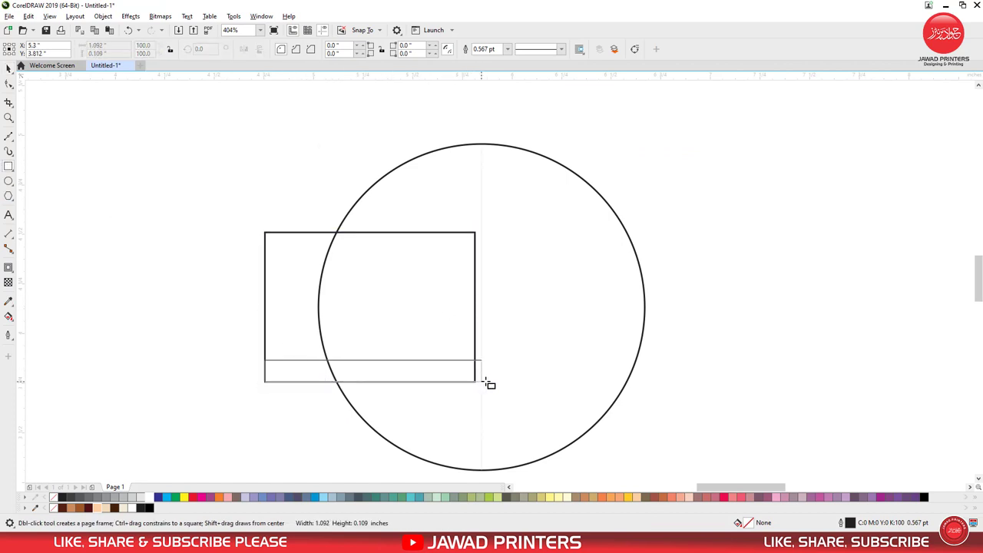
{"action": "left_click_drag", "start_coordinate": [485, 382], "coordinate": [482, 381]}
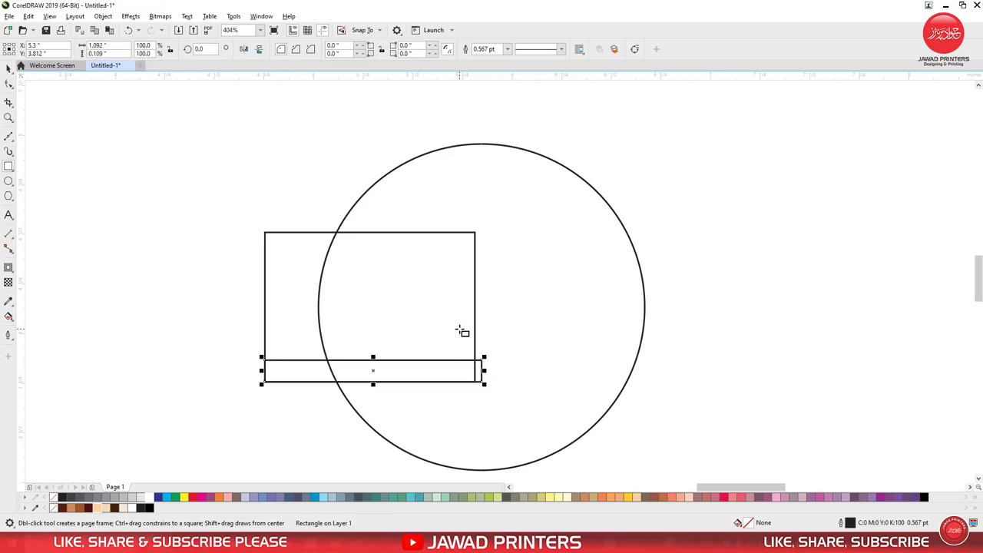
{"action": "key", "text": "space"}
{"action": "left_click", "coordinate": [485, 378]}
{"action": "left_click", "coordinate": [477, 375]}
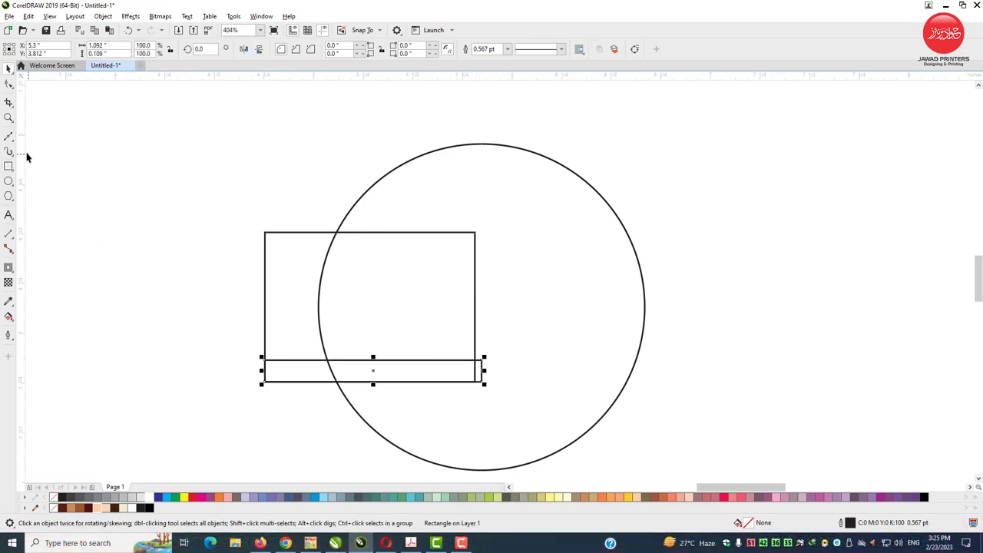
{"action": "left_click", "coordinate": [8, 119]}
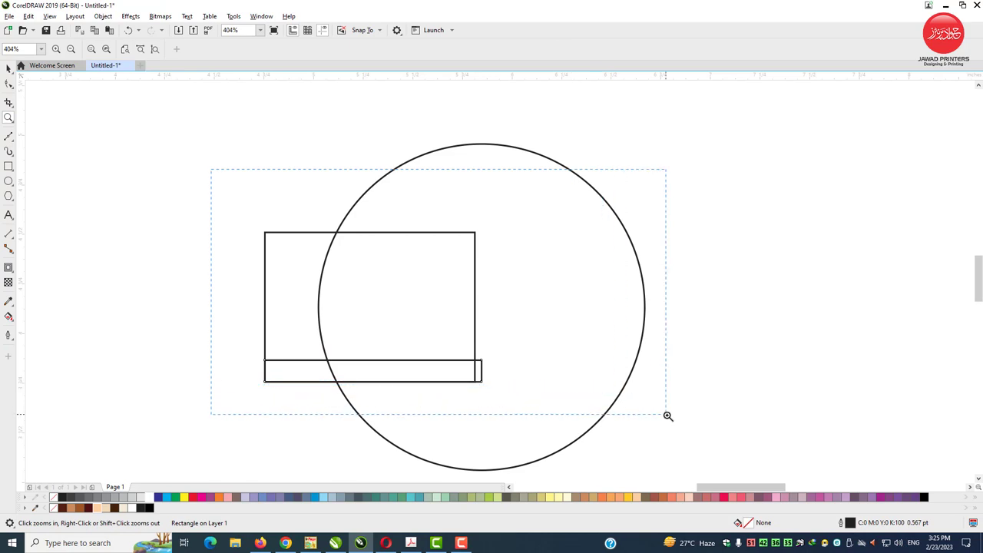
{"action": "left_click_drag", "start_coordinate": [587, 383], "coordinate": [665, 410]}
{"action": "left_click", "coordinate": [9, 68]}
Convert the large rectangle to curves and slant its right side inward at the bottom
{"action": "left_click", "coordinate": [351, 181]}
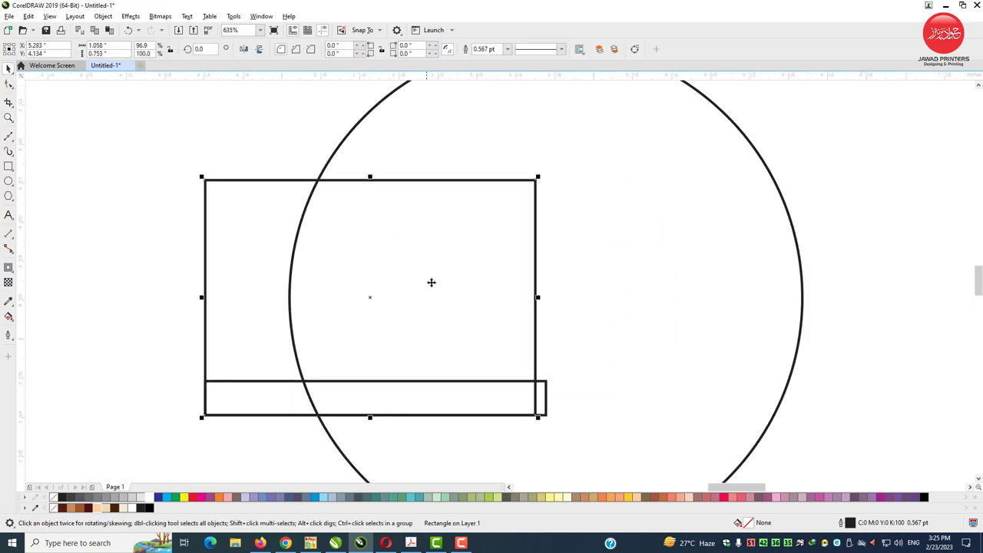
{"action": "left_click", "coordinate": [8, 85]}
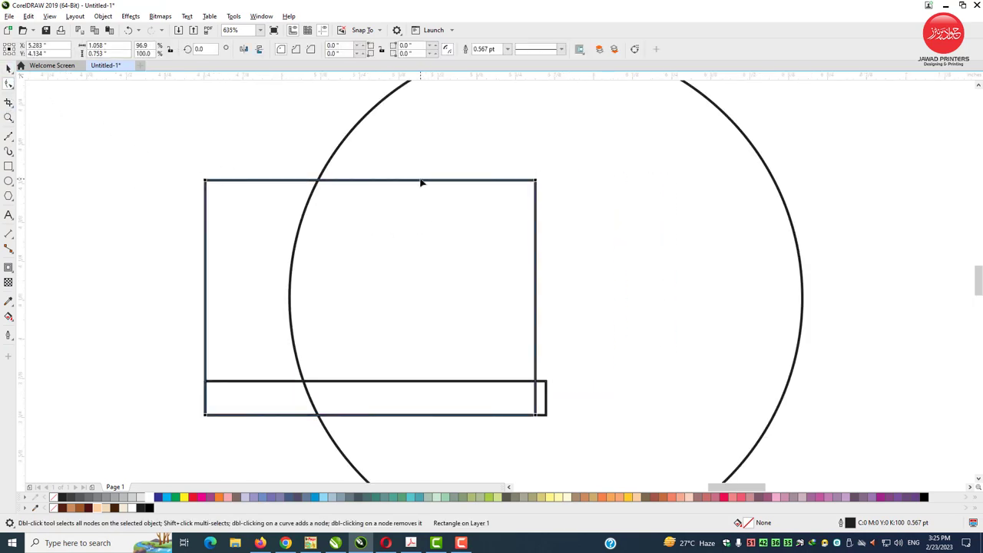
{"action": "right_click", "coordinate": [421, 182]}
{"action": "left_click", "coordinate": [453, 187]}
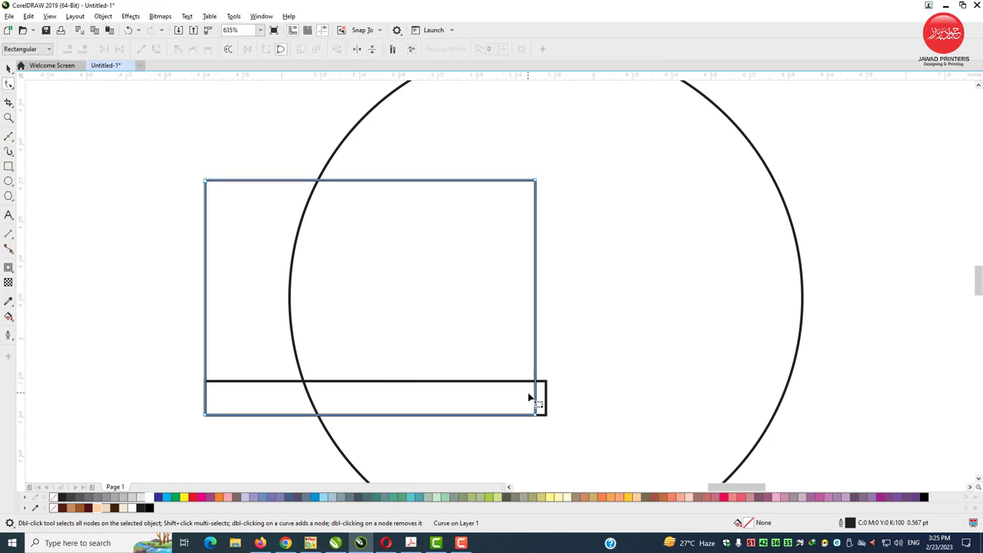
{"action": "left_click_drag", "start_coordinate": [536, 416], "coordinate": [447, 415]}
Turn the slanted right edge into a curve and bend it outward into a sweeping arc
{"action": "right_click", "coordinate": [490, 294]}
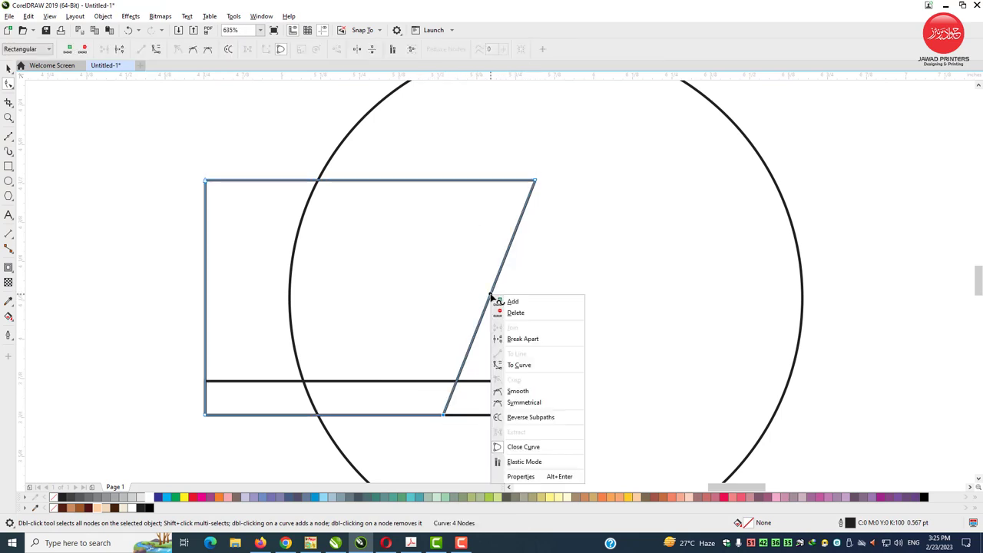
{"action": "left_click", "coordinate": [513, 338]}
{"action": "right_click", "coordinate": [488, 297]}
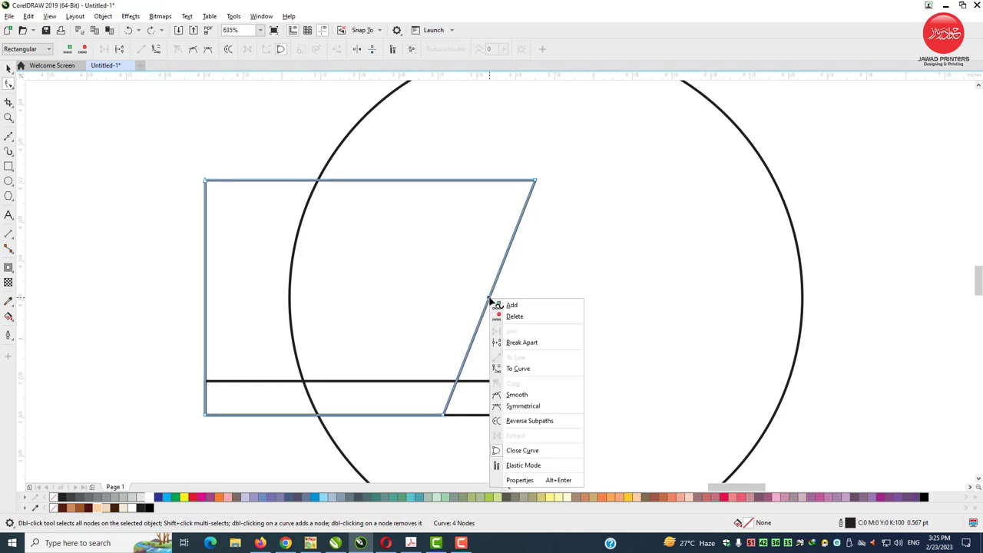
{"action": "left_click", "coordinate": [517, 370]}
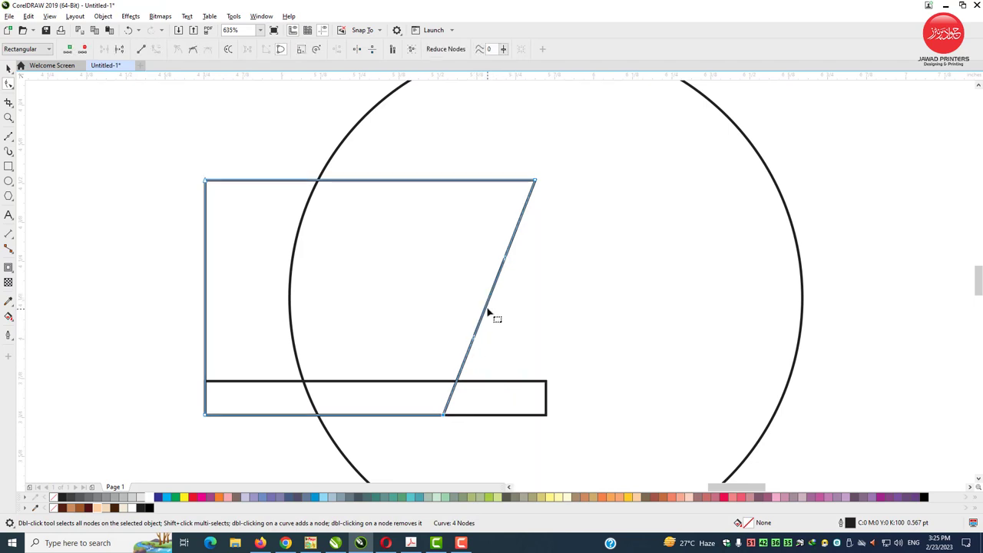
{"action": "left_click_drag", "start_coordinate": [489, 305], "coordinate": [521, 314]}
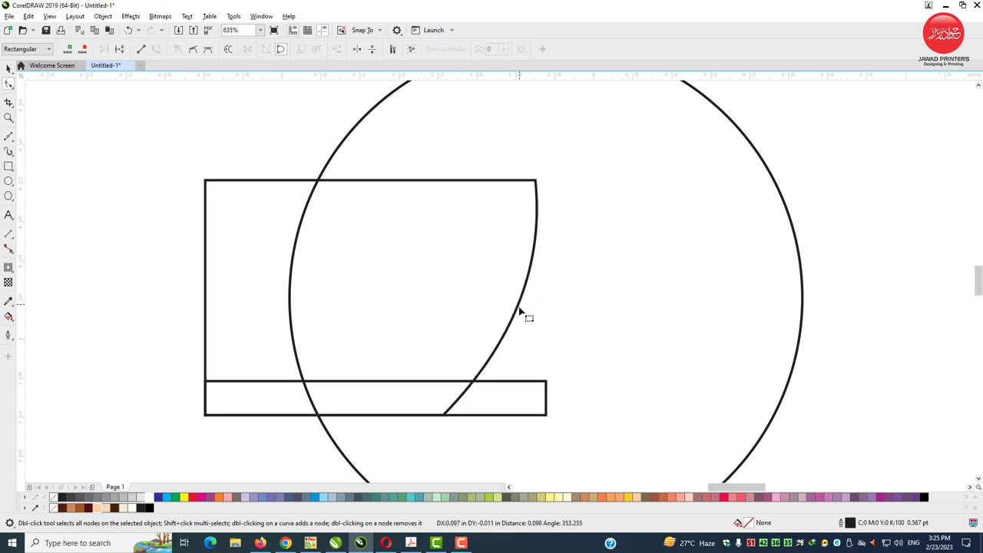
{"action": "left_click_drag", "start_coordinate": [520, 351], "coordinate": [446, 413]}
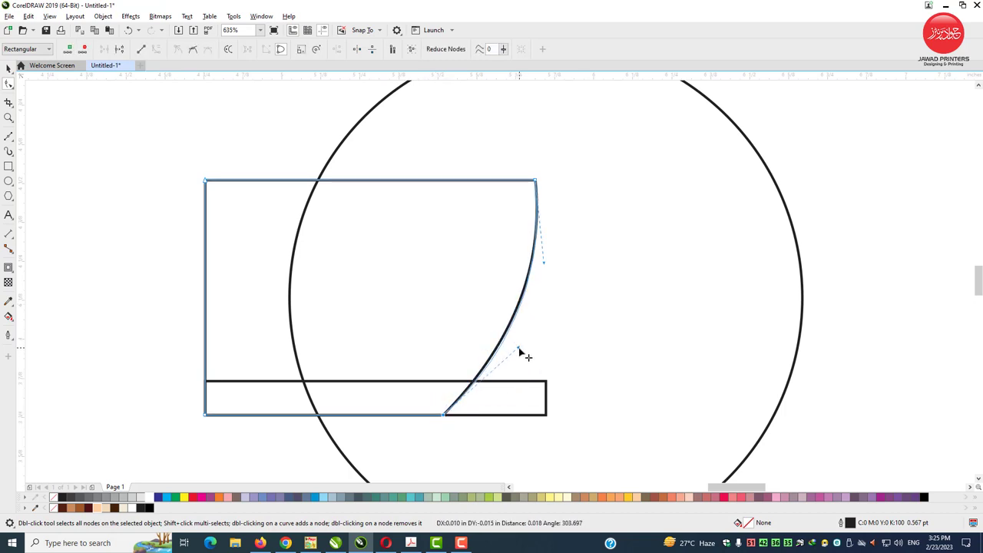
{"action": "left_click_drag", "start_coordinate": [516, 350], "coordinate": [522, 355]}
{"action": "left_click_drag", "start_coordinate": [544, 264], "coordinate": [545, 278]}
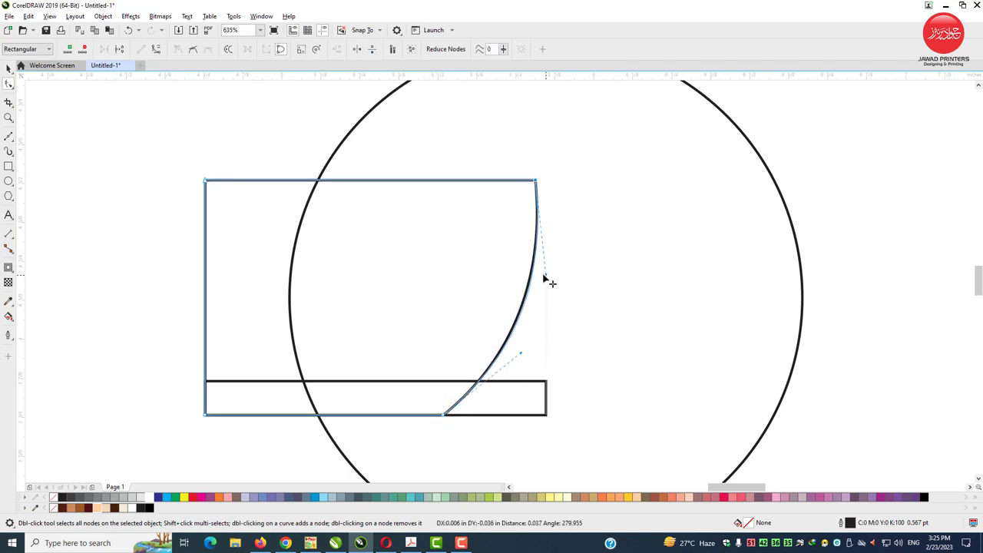
{"action": "left_click_drag", "start_coordinate": [522, 353], "coordinate": [526, 357]}
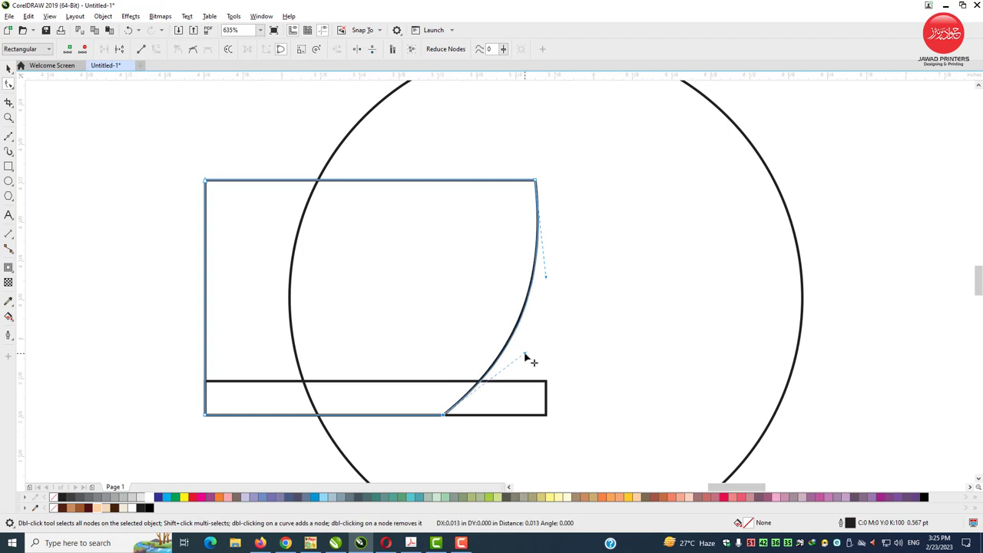
{"action": "left_click", "coordinate": [538, 396]}
Convert the bottom strip to curves, slant its right end, and round that edge
{"action": "right_click", "coordinate": [534, 386]}
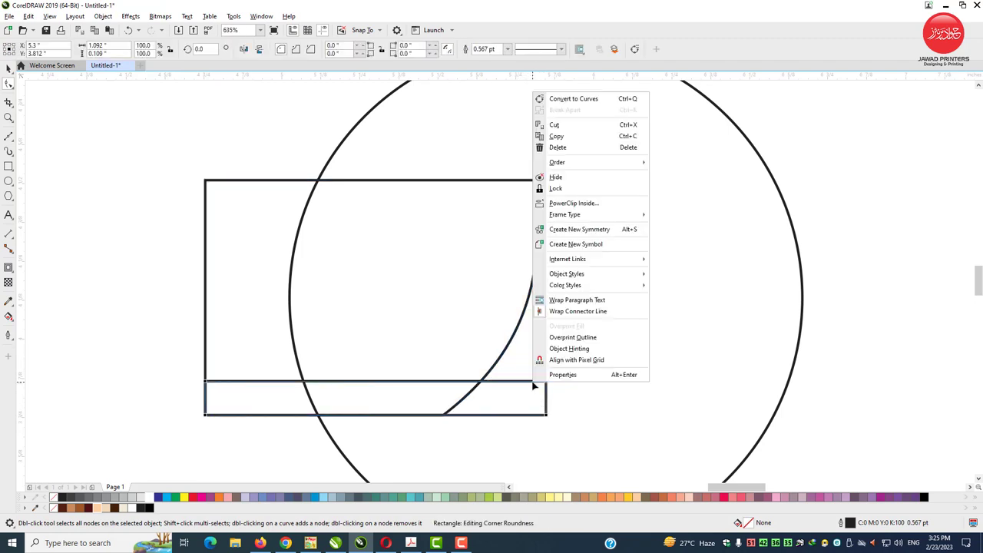
{"action": "left_click", "coordinate": [581, 104]}
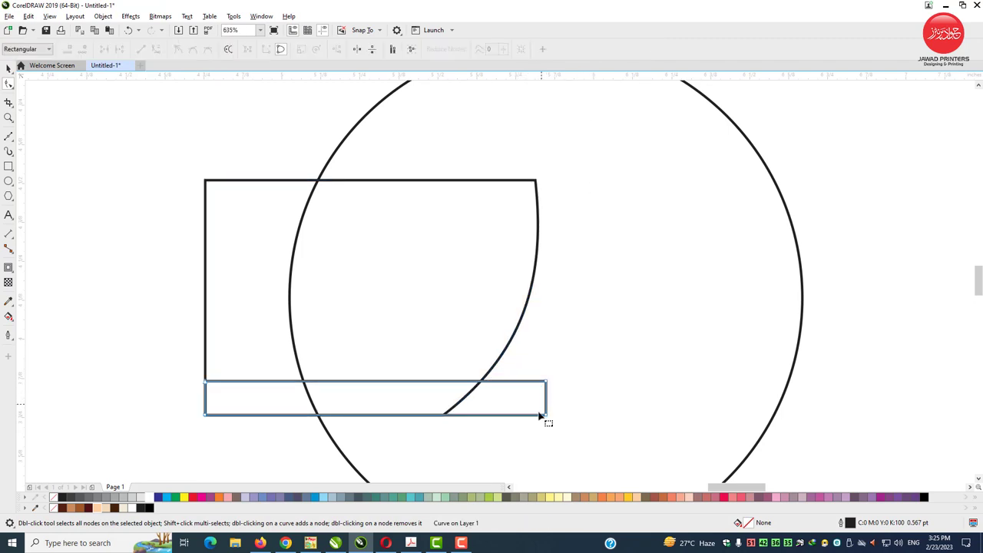
{"action": "left_click_drag", "start_coordinate": [545, 416], "coordinate": [514, 415]}
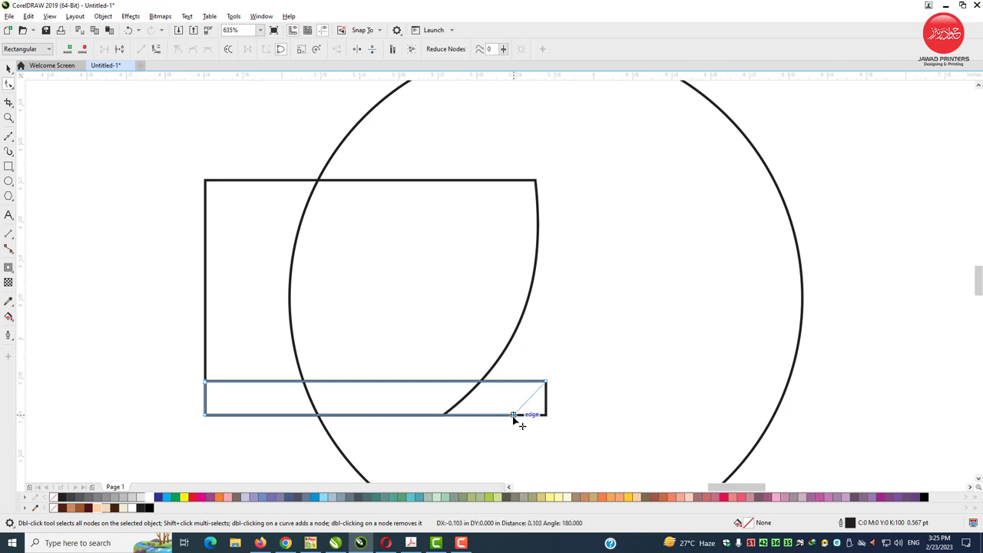
{"action": "right_click", "coordinate": [532, 396]}
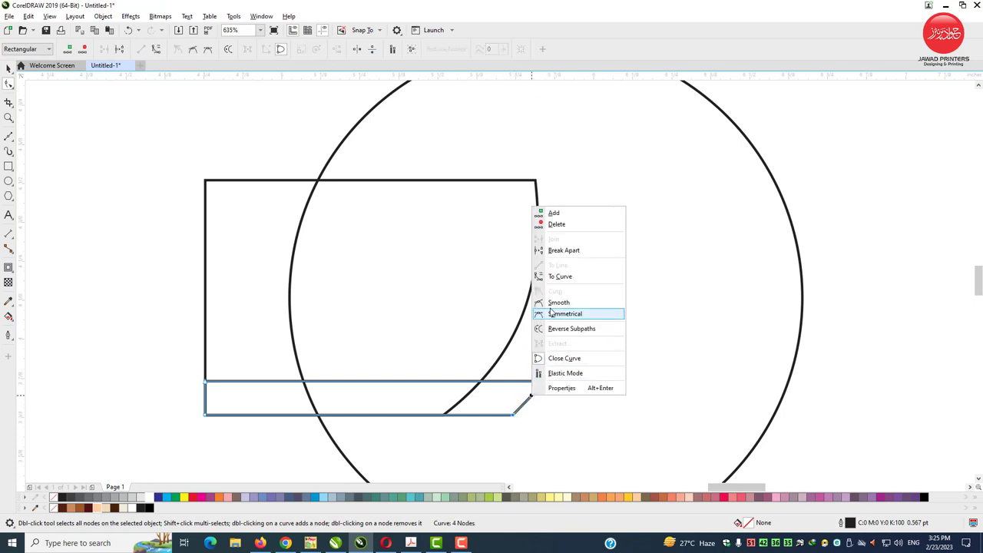
{"action": "left_click", "coordinate": [559, 278]}
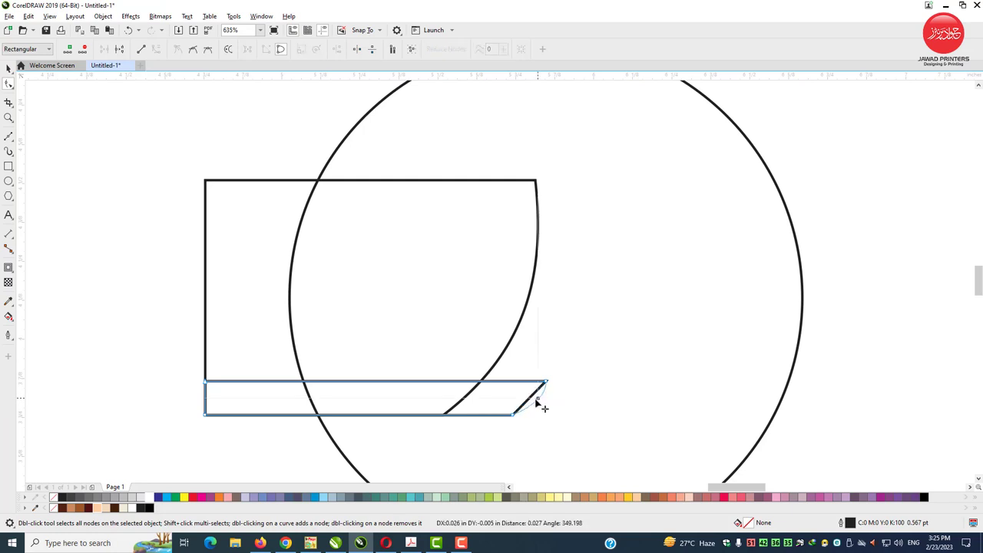
{"action": "left_click_drag", "start_coordinate": [532, 396], "coordinate": [542, 401]}
{"action": "left_click", "coordinate": [8, 119]}
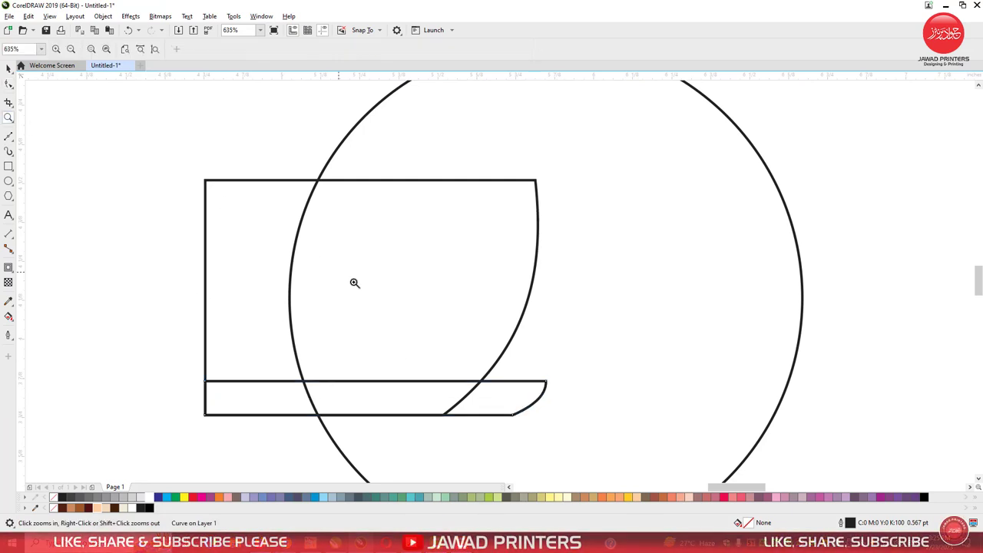
{"action": "left_click_drag", "start_coordinate": [404, 314], "coordinate": [649, 453]}
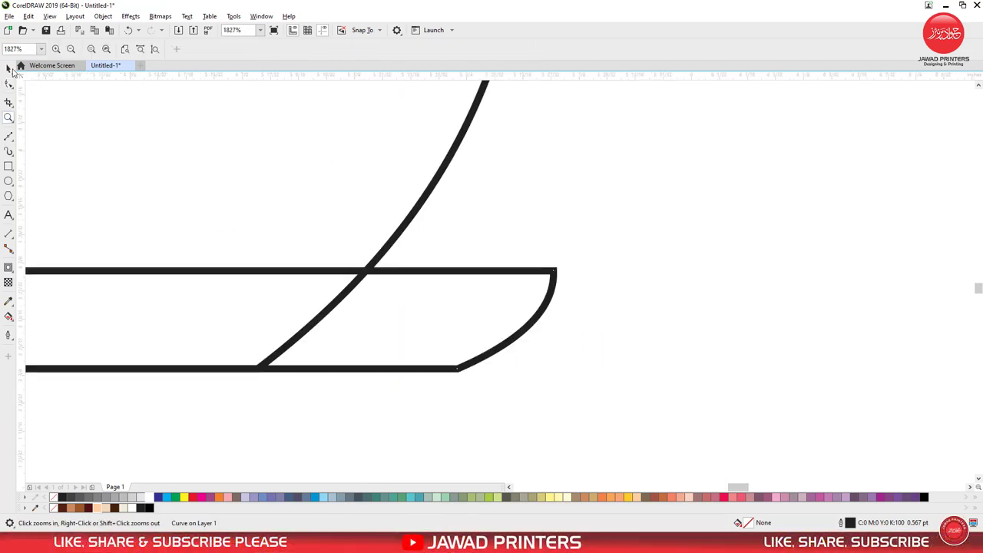
Adjust the saucer's right-corner node and handles into a smooth outward bulge
{"action": "left_click", "coordinate": [8, 84]}
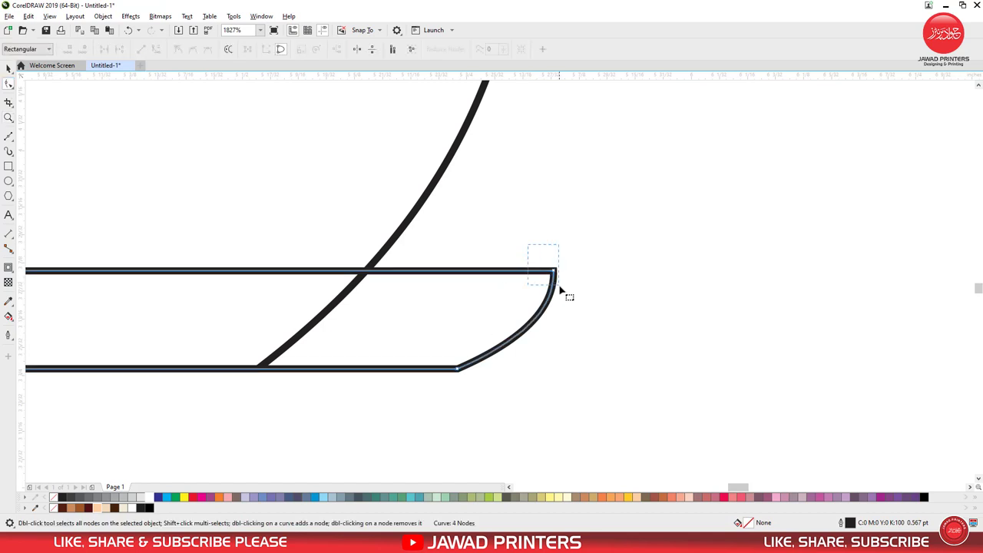
{"action": "left_click_drag", "start_coordinate": [559, 287], "coordinate": [560, 288]}
{"action": "left_click_drag", "start_coordinate": [520, 347], "coordinate": [519, 351]}
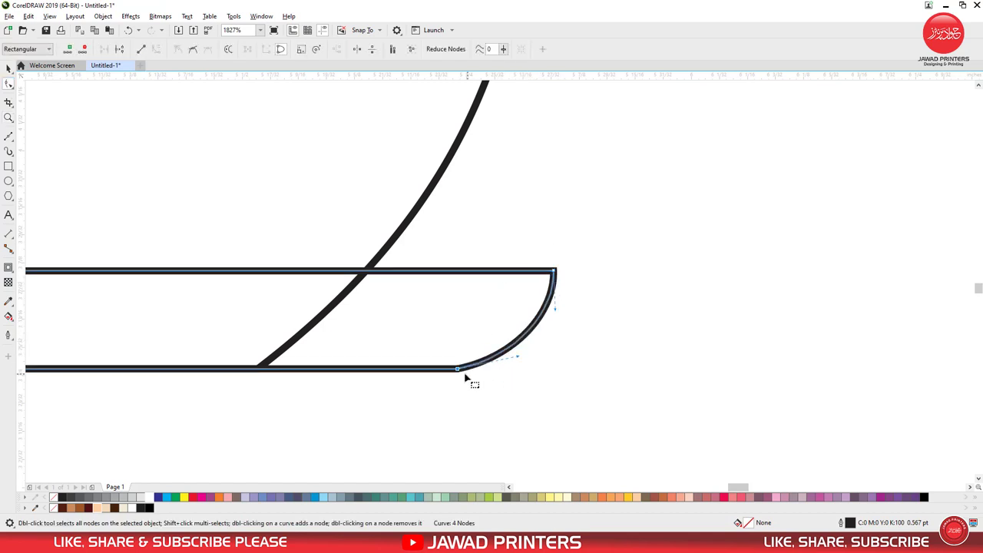
{"action": "left_click_drag", "start_coordinate": [458, 370], "coordinate": [477, 370]}
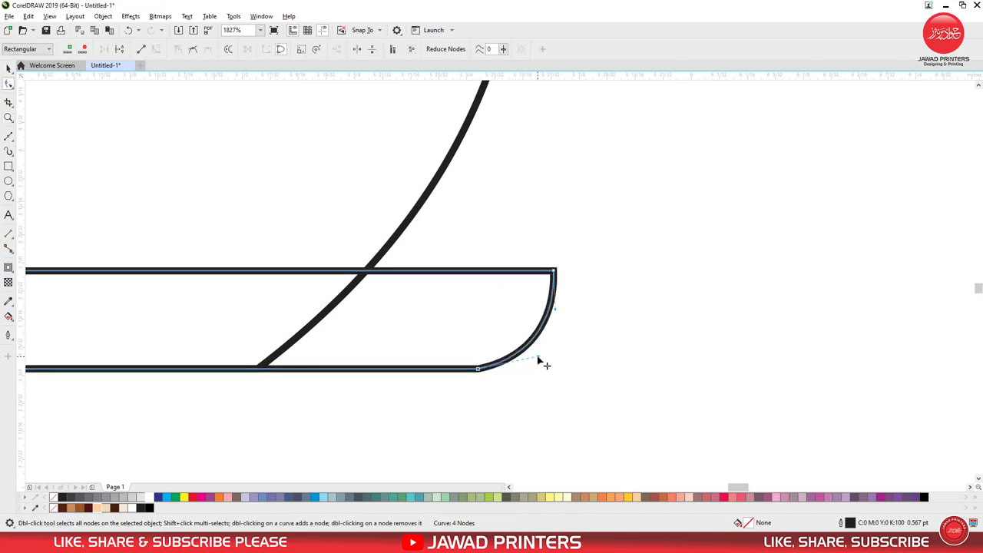
{"action": "left_click", "coordinate": [550, 313]}
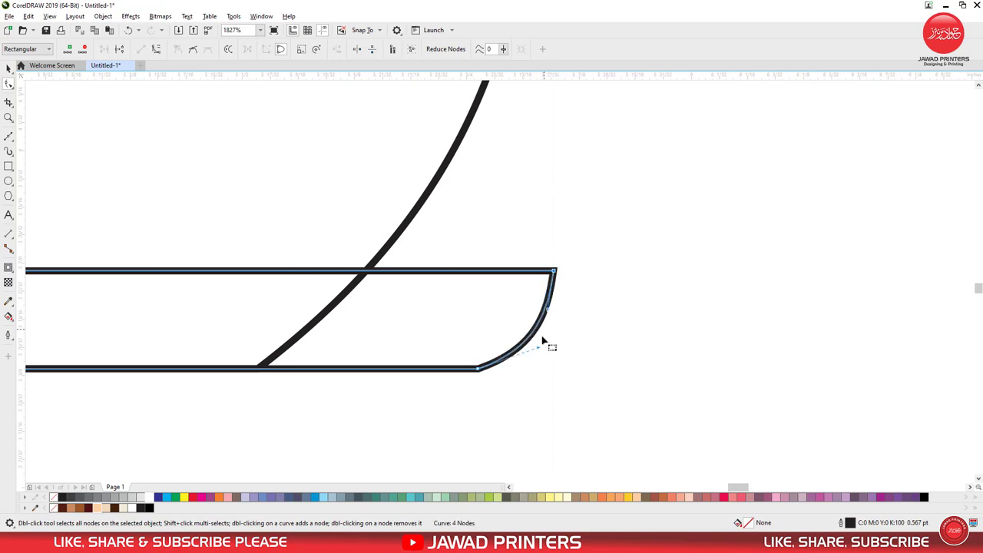
{"action": "scroll", "coordinate": [492, 367], "scroll_direction": "down", "scroll_amount": 3}
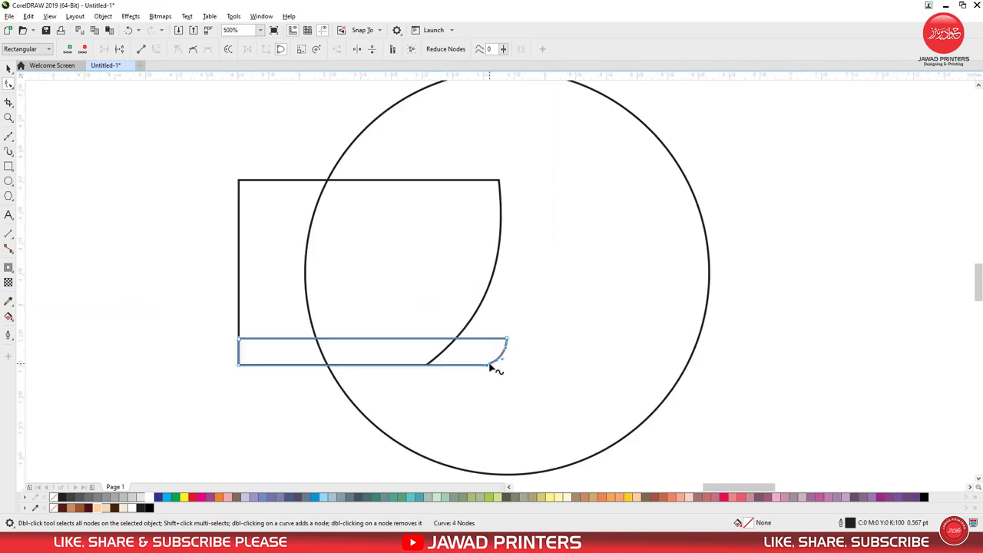
Draw an upright ellipse and move it over the cup's right edge
{"action": "left_click", "coordinate": [9, 179]}
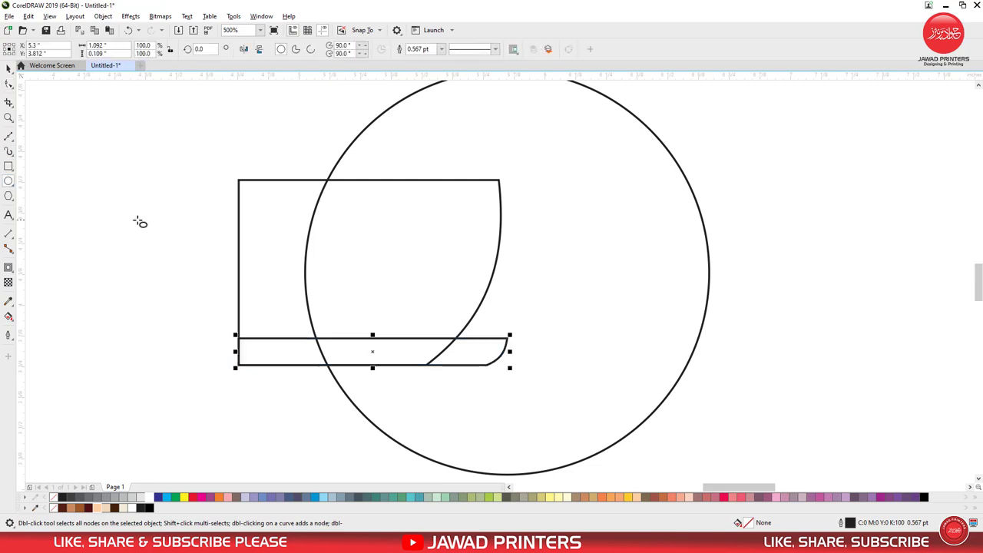
{"action": "mouse_move", "coordinate": [149, 211]}
{"action": "left_mouse_down"}
{"action": "mouse_move", "coordinate": [193, 305]}
{"action": "mouse_move", "coordinate": [213, 321]}
{"action": "left_mouse_up"}
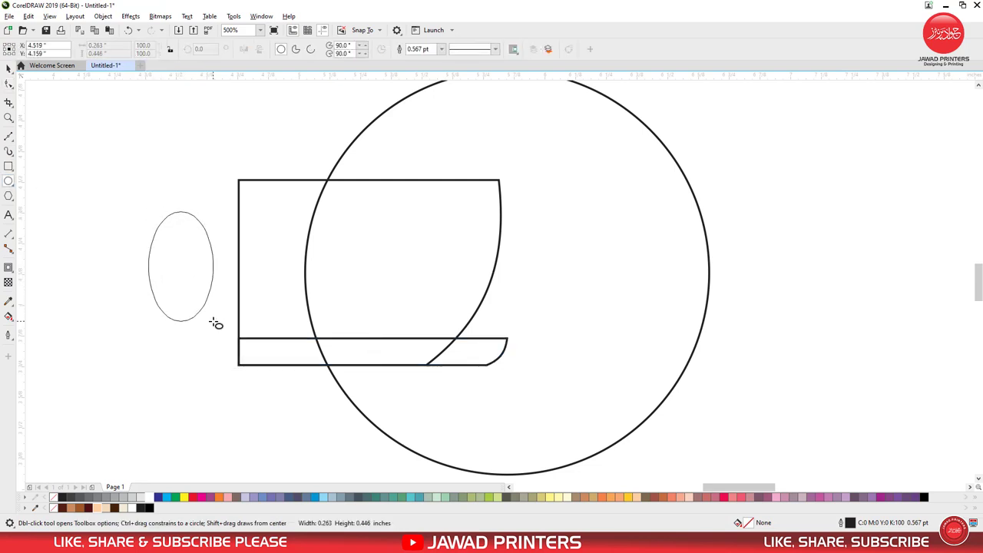
{"action": "key", "text": "space"}
{"action": "left_click_drag", "start_coordinate": [184, 268], "coordinate": [512, 265]}
{"action": "key", "text": "z"}
{"action": "left_click_drag", "start_coordinate": [319, 161], "coordinate": [612, 366]}
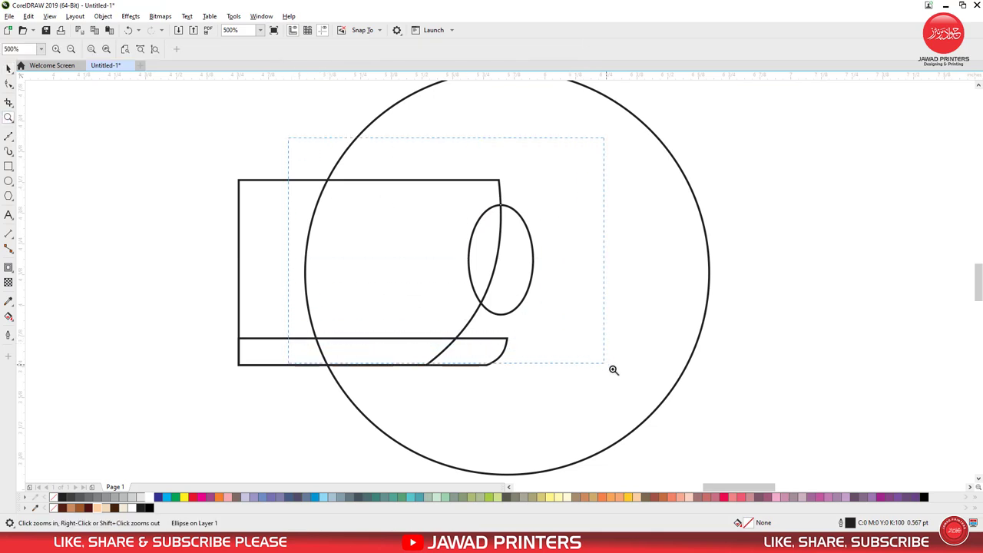
{"action": "left_click", "coordinate": [8, 68]}
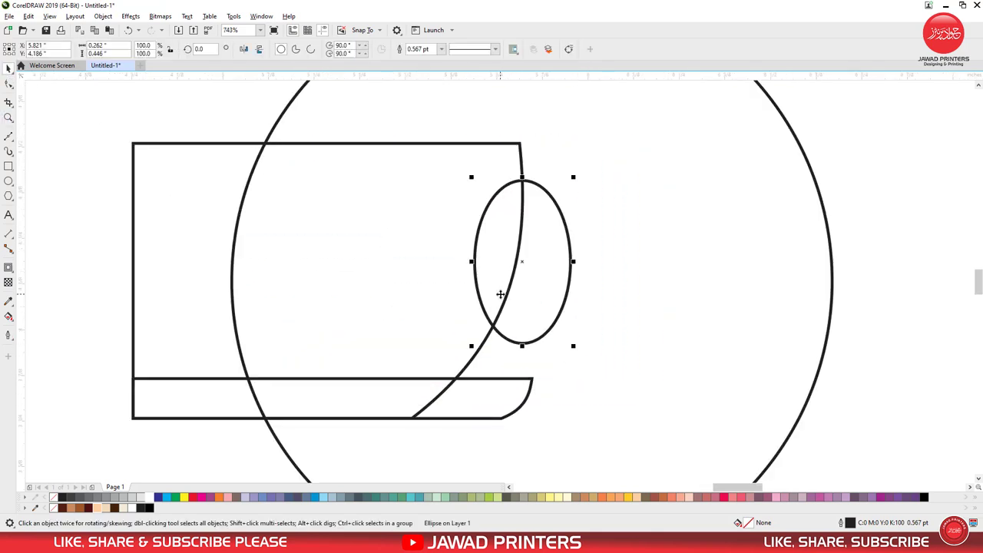
Tilt the ellipse about 14° clockwise and widen it
{"action": "left_click", "coordinate": [544, 293]}
{"action": "left_click_drag", "start_coordinate": [573, 176], "coordinate": [588, 197]}
{"action": "left_click", "coordinate": [566, 241]}
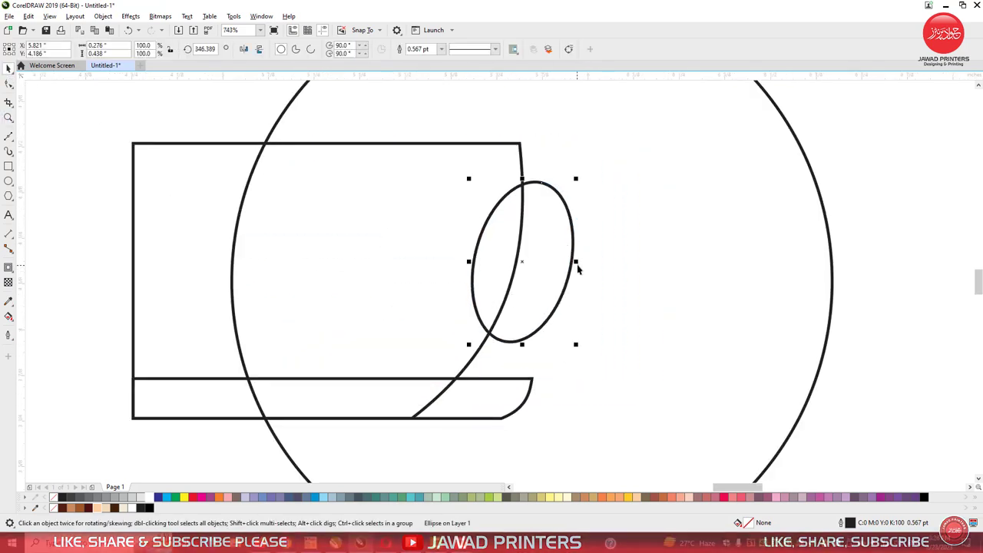
{"action": "left_click_drag", "start_coordinate": [576, 261], "coordinate": [588, 262]}
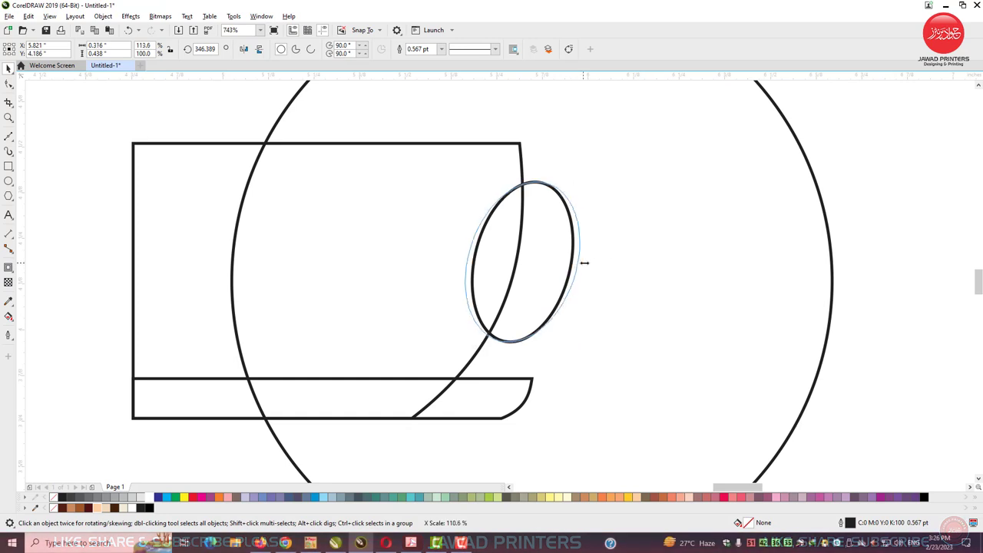
Paste a copy of the ellipse in place, shrunk to about 60% as the inner ellipse
{"action": "right_click", "coordinate": [565, 217]}
{"action": "left_click", "coordinate": [583, 198]}
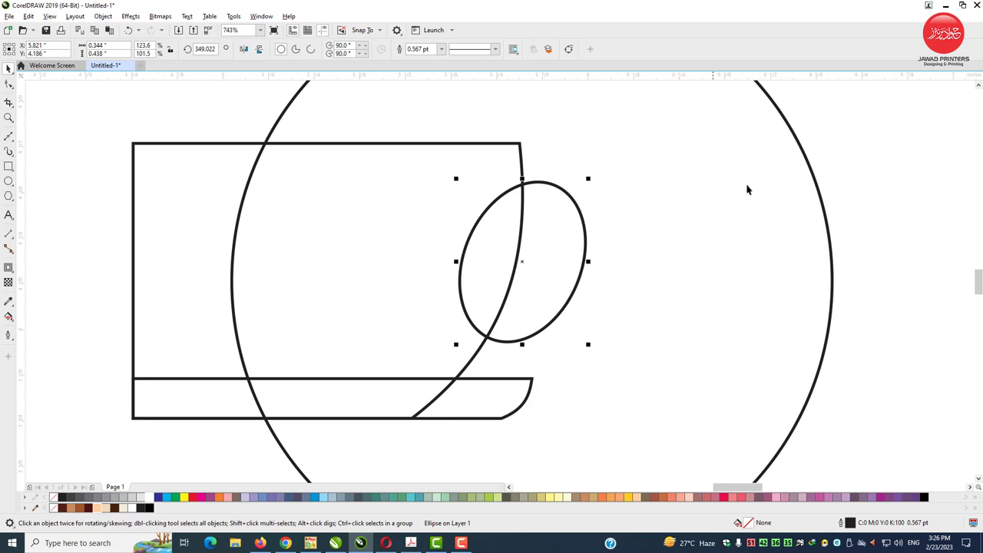
{"action": "right_click", "coordinate": [824, 148]}
{"action": "left_click", "coordinate": [842, 221]}
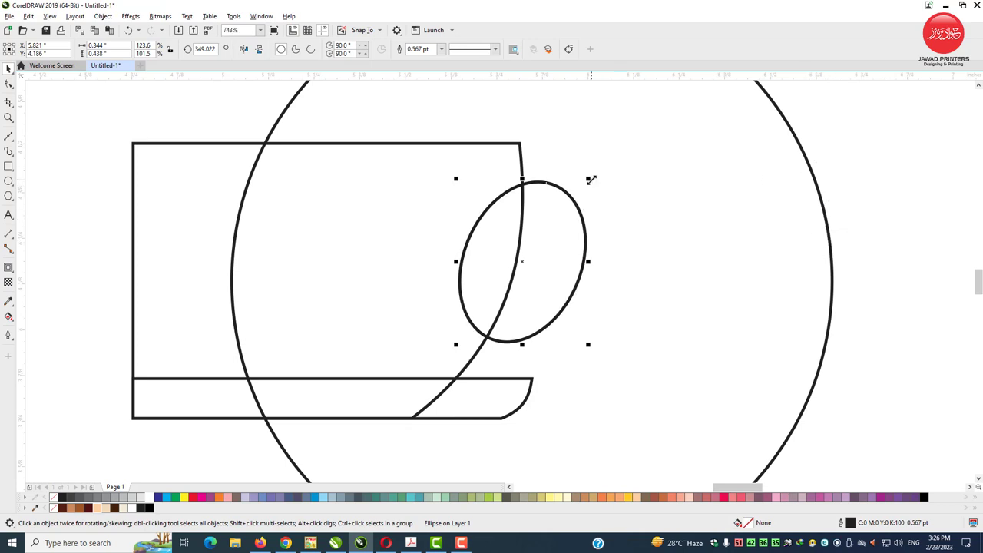
{"action": "left_click_drag", "start_coordinate": [590, 179], "coordinate": [564, 209]}
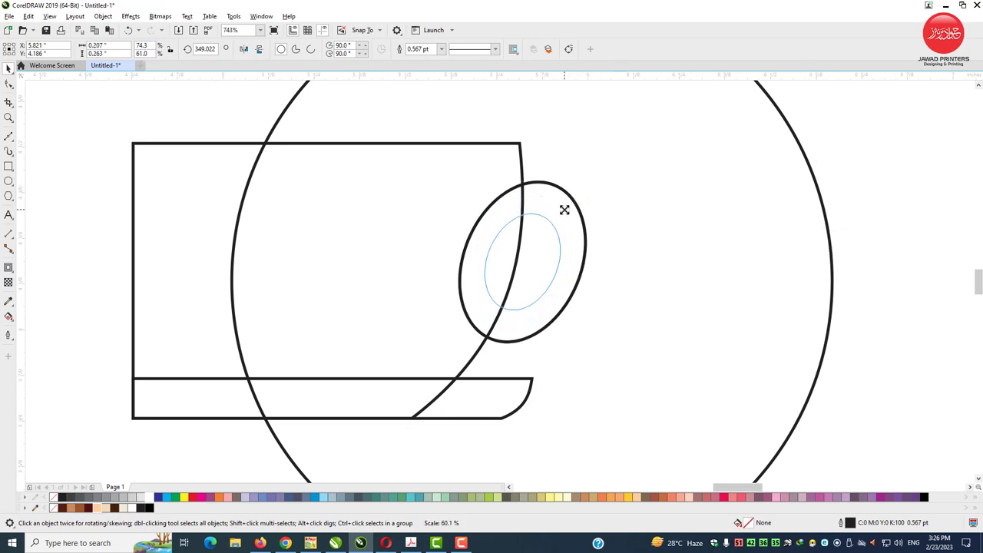
Combine both ellipses into one ring, position it, and enlarge it about 7%
{"action": "left_click", "coordinate": [575, 178], "text": "shift"}
{"action": "left_click_drag", "start_coordinate": [574, 178], "coordinate": [583, 180]}
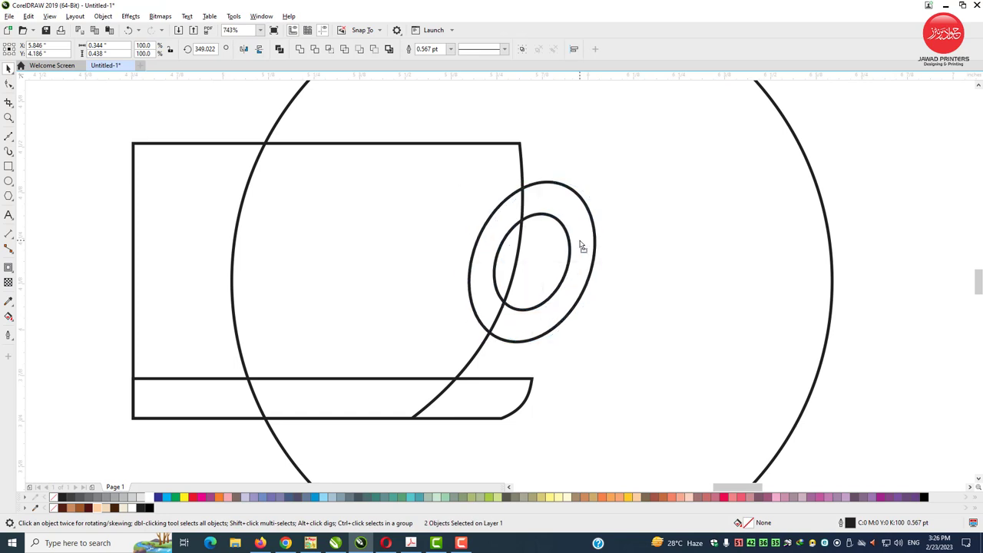
{"action": "left_click_drag", "start_coordinate": [579, 244], "coordinate": [581, 249]}
{"action": "left_click", "coordinate": [278, 49]}
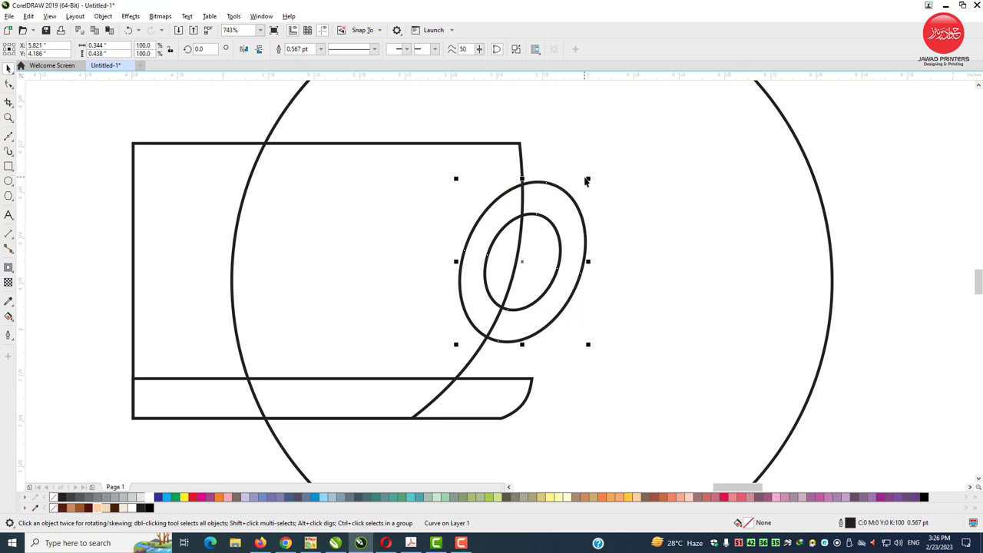
{"action": "left_click_drag", "start_coordinate": [589, 177], "coordinate": [592, 172]}
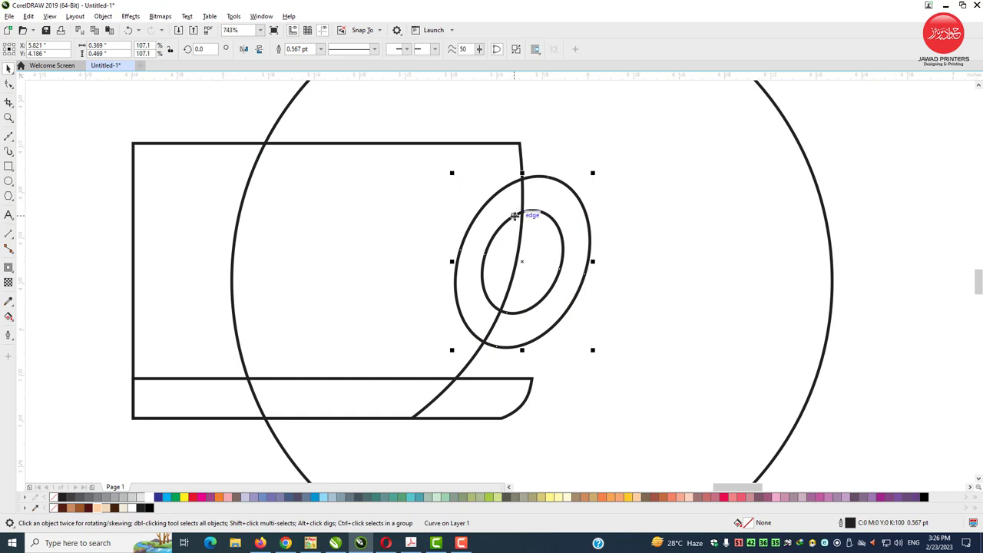
Trim the ring against the cup body to form the handle
{"action": "left_click_drag", "start_coordinate": [514, 216], "coordinate": [512, 218]}
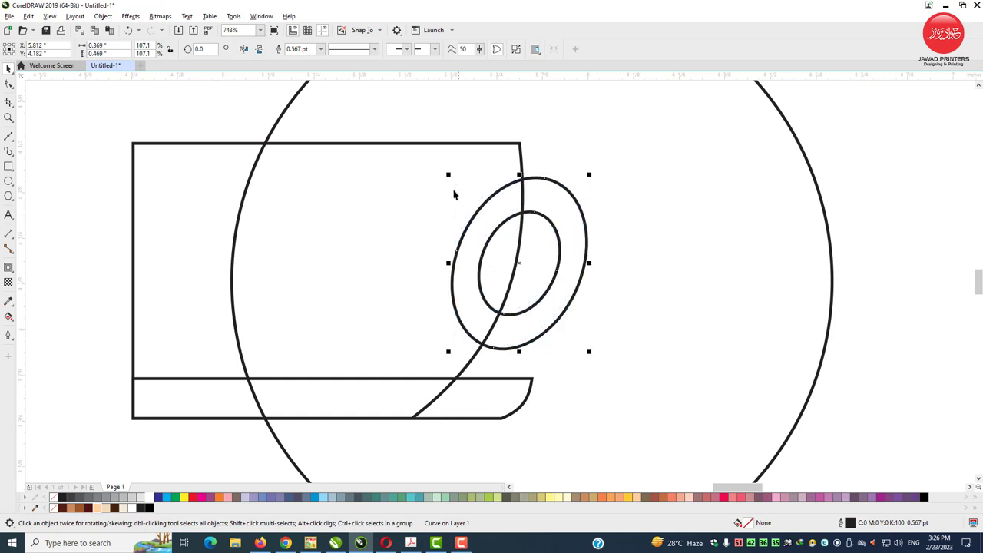
{"action": "left_click", "coordinate": [442, 180], "text": "shift"}
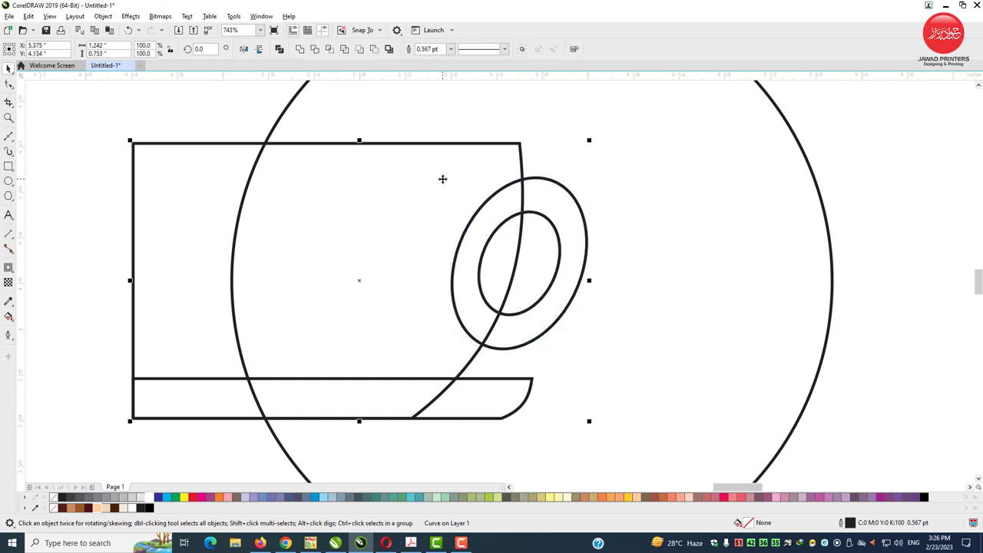
{"action": "left_click", "coordinate": [315, 51]}
{"action": "key", "text": "ctrl+z"}
{"action": "left_click", "coordinate": [537, 259]}
{"action": "left_click", "coordinate": [542, 218]}
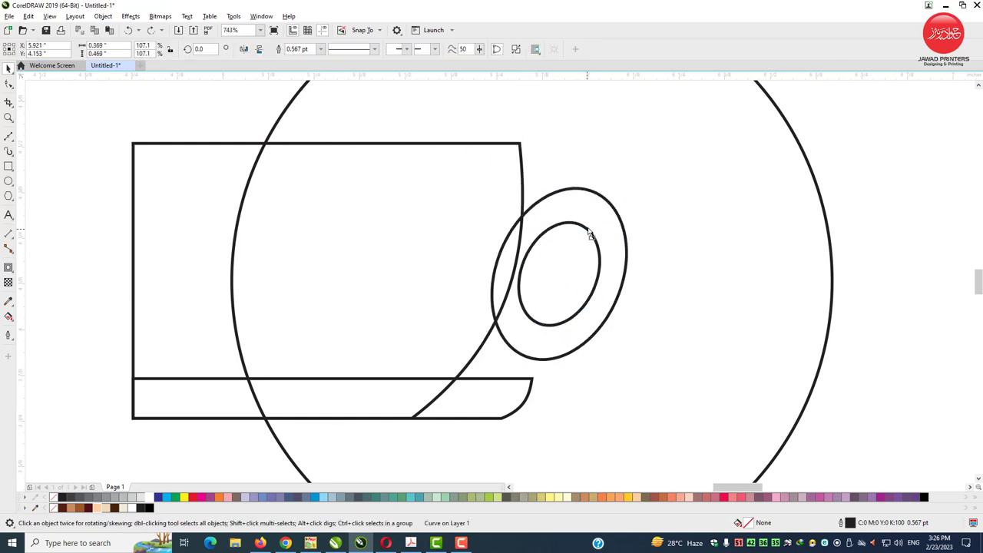
{"action": "left_click", "coordinate": [392, 192]}
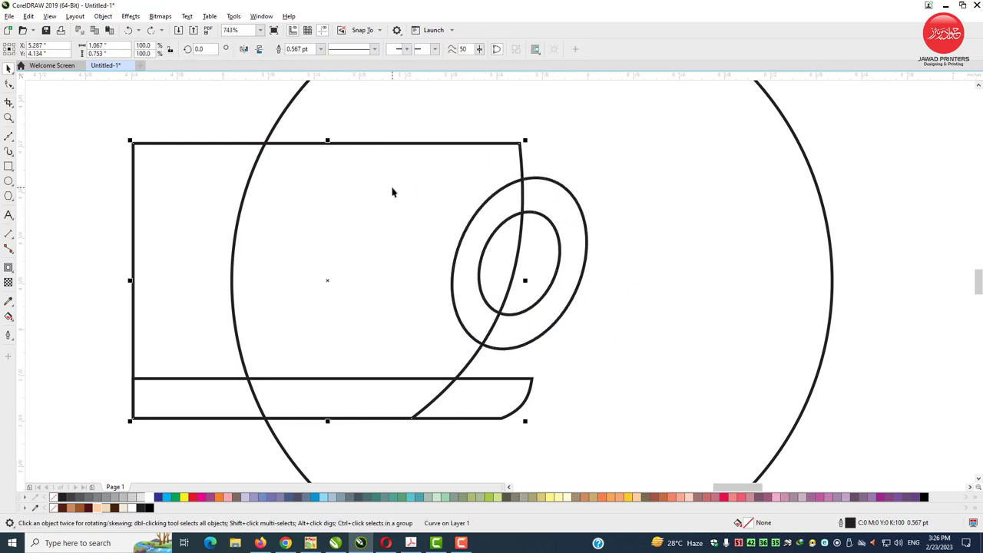
{"action": "left_click", "coordinate": [561, 187], "text": "shift"}
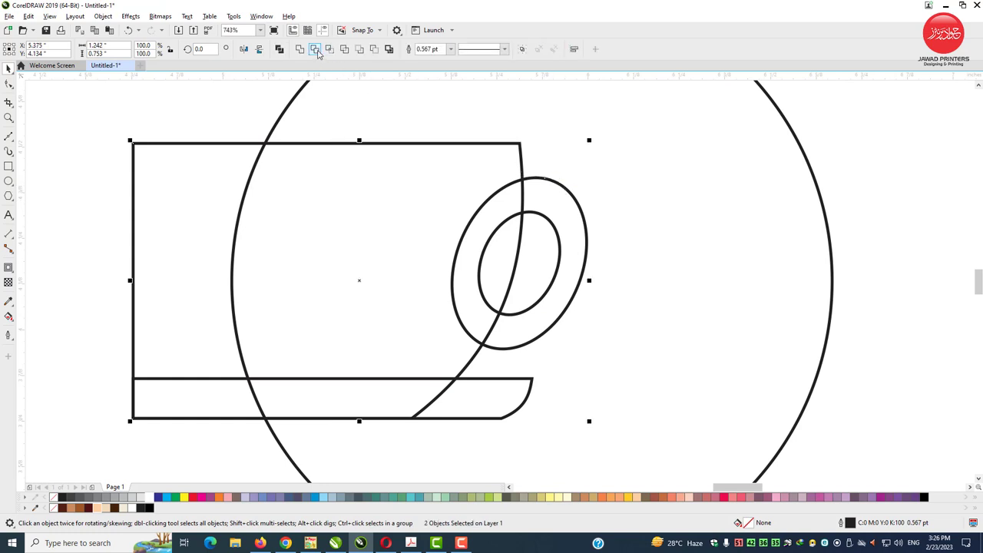
{"action": "left_click", "coordinate": [315, 51]}
Weld the new handle and the cup body into a single shape
{"action": "left_click", "coordinate": [547, 239]}
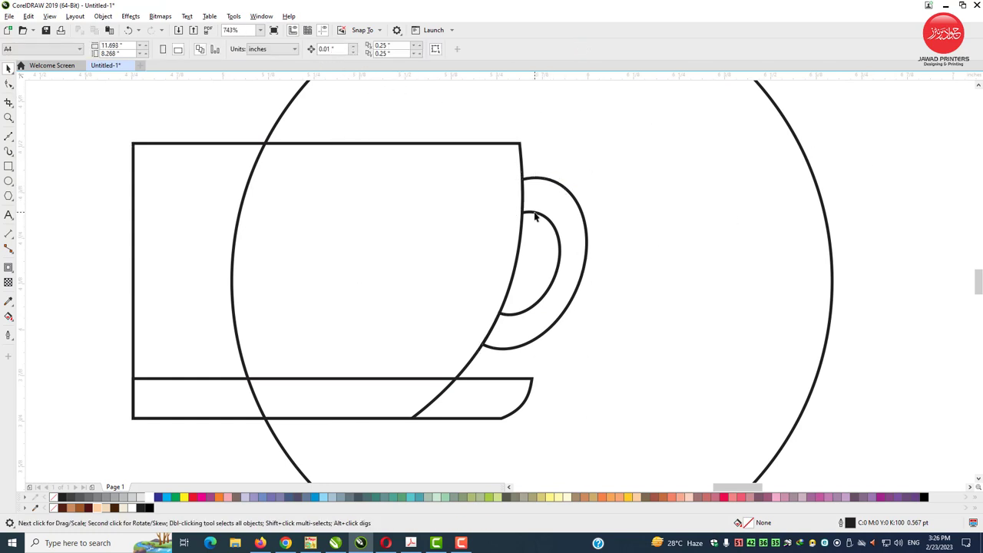
{"action": "left_click", "coordinate": [535, 217]}
{"action": "left_click", "coordinate": [449, 227], "text": "shift"}
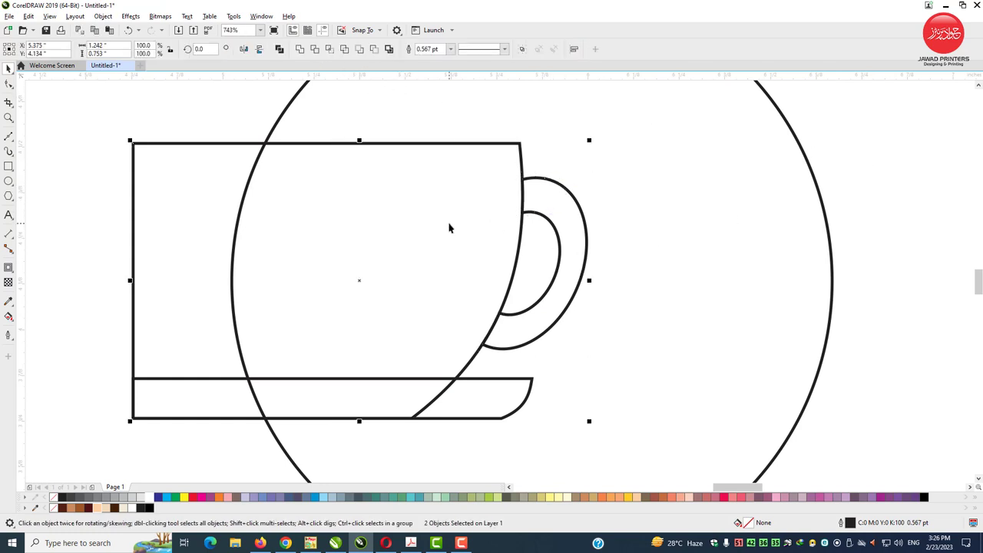
{"action": "left_click", "coordinate": [300, 50]}
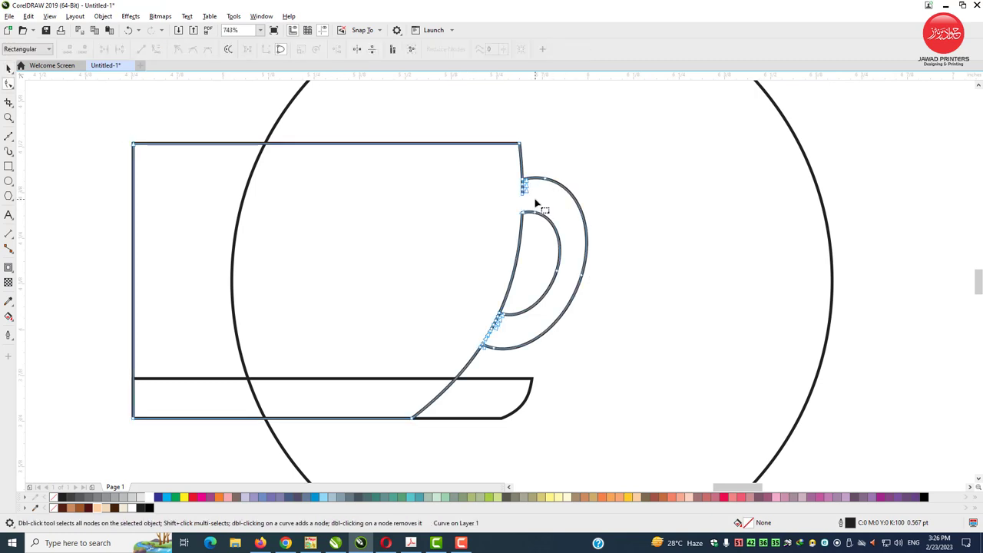
Delete stray nodes on the handle and pull away the fragment at the handle join
{"action": "key", "text": "F10"}
{"action": "key", "text": "Delete"}
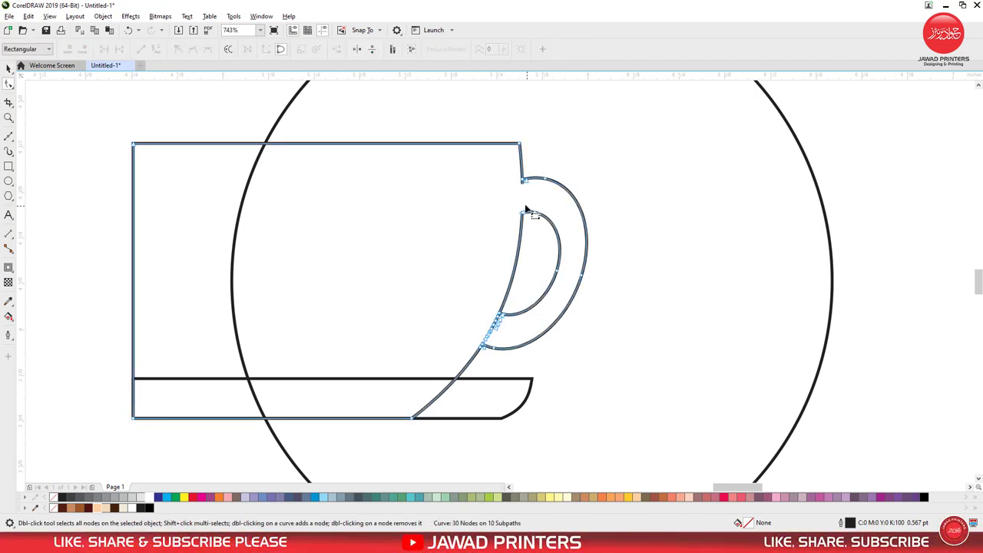
{"action": "key", "text": "z"}
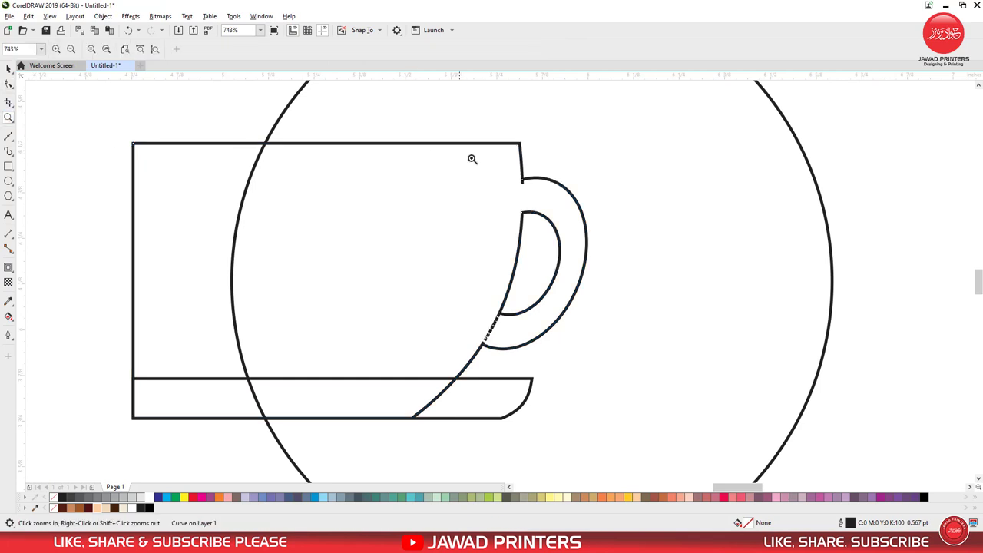
{"action": "left_click_drag", "start_coordinate": [587, 222], "coordinate": [587, 223]}
{"action": "left_click", "coordinate": [9, 67]}
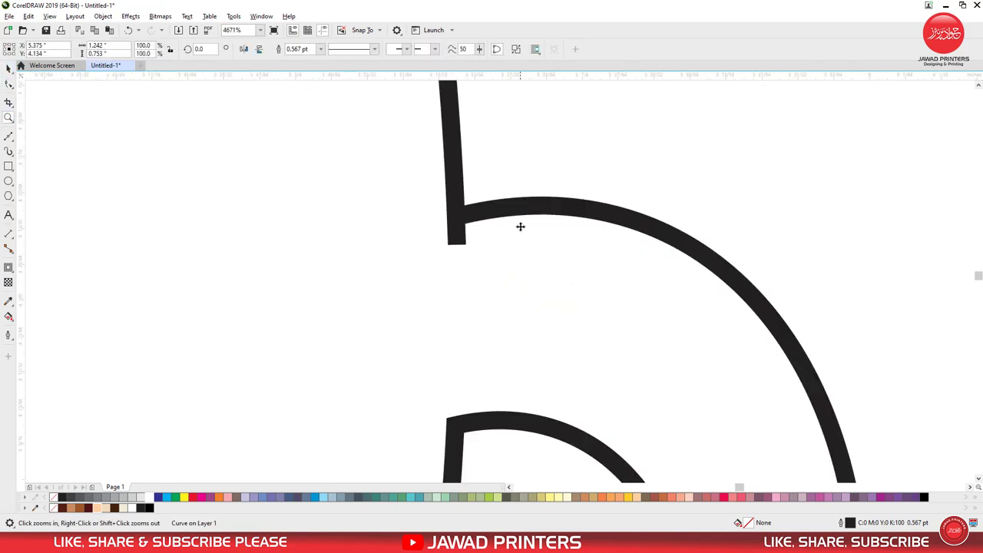
{"action": "left_click", "coordinate": [10, 85]}
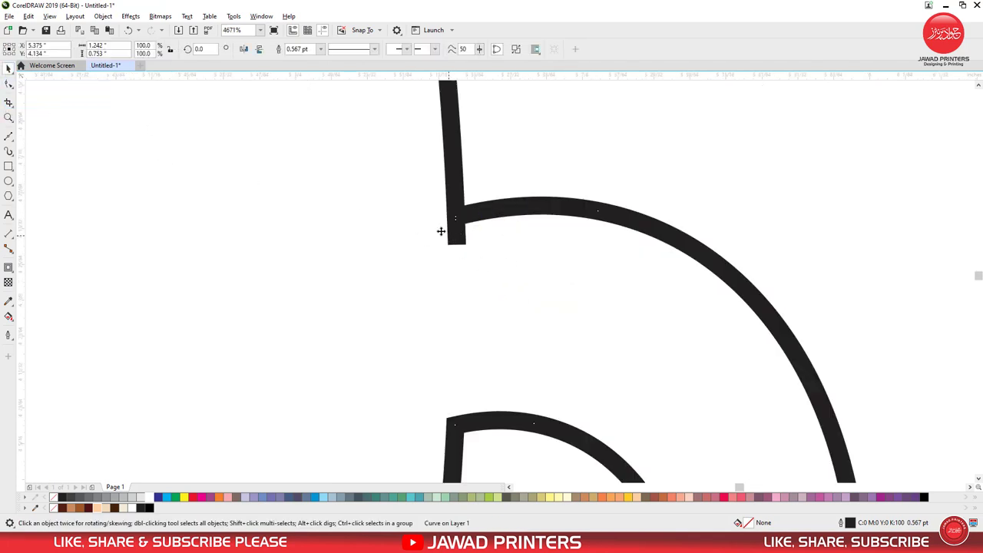
{"action": "left_click", "coordinate": [9, 86]}
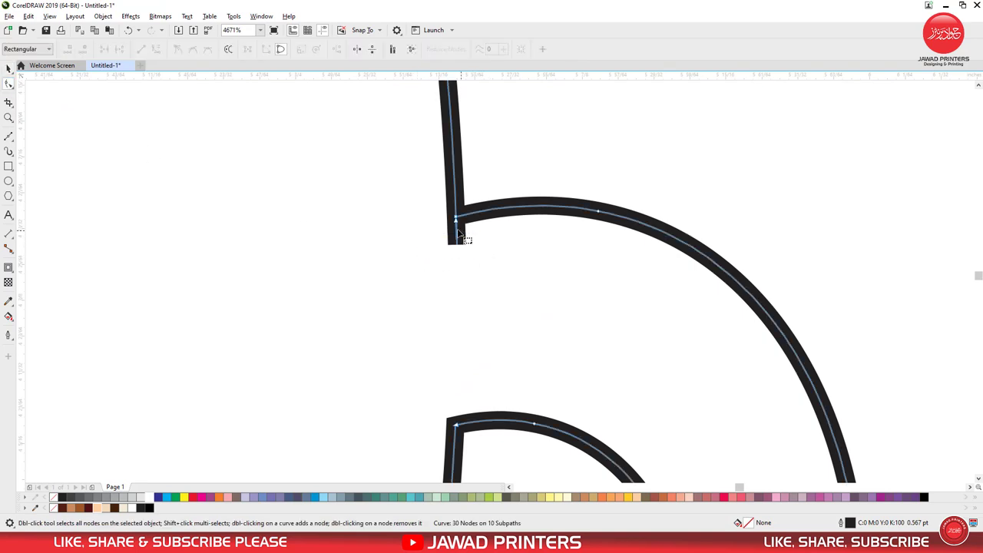
{"action": "mouse_move", "coordinate": [457, 222]}
{"action": "left_mouse_down"}
{"action": "mouse_move", "coordinate": [441, 258]}
{"action": "mouse_move", "coordinate": [446, 276]}
{"action": "left_mouse_up"}
{"action": "scroll", "coordinate": [469, 291], "scroll_direction": "down", "scroll_amount": 2}
{"action": "scroll", "coordinate": [461, 300], "scroll_direction": "down", "scroll_amount": 2}
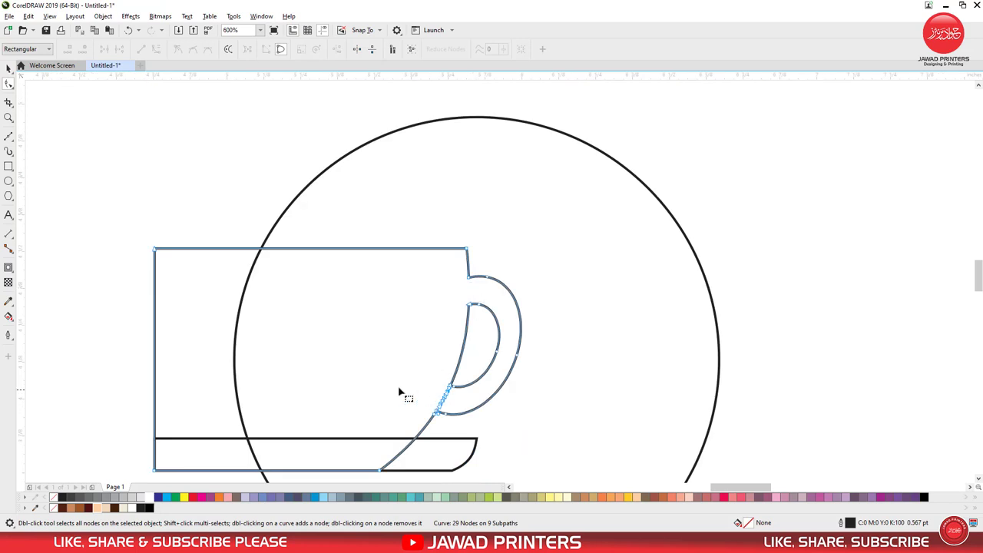
Delete the loose dashed fragments below the handle and rework the lower corner node
{"action": "left_click", "coordinate": [9, 117]}
{"action": "left_click_drag", "start_coordinate": [417, 362], "coordinate": [485, 421]}
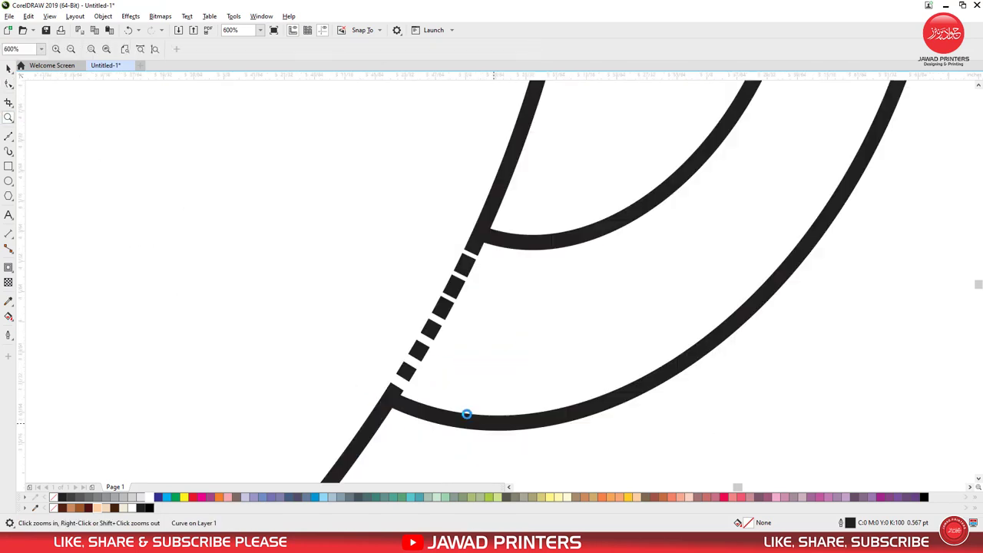
{"action": "left_click", "coordinate": [9, 83]}
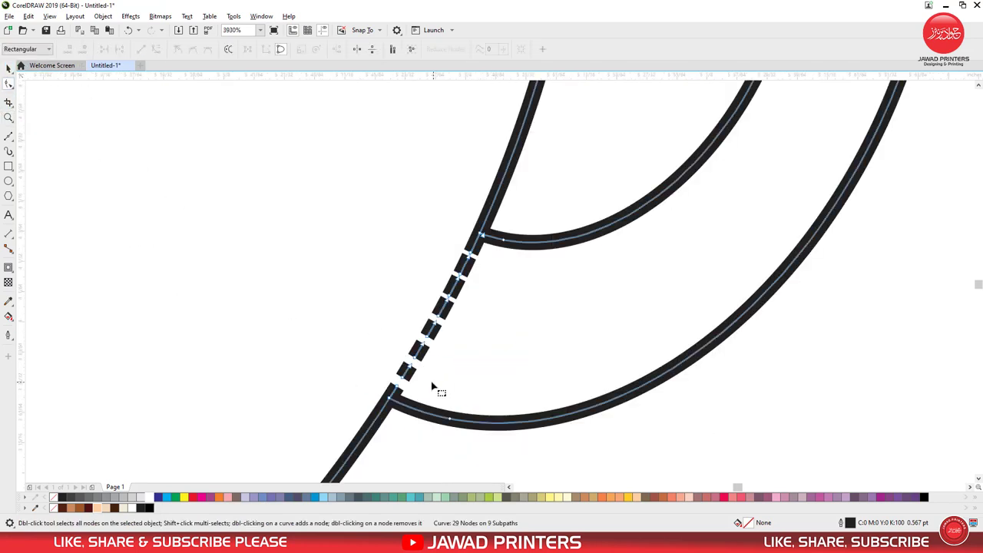
{"action": "left_click_drag", "start_coordinate": [377, 339], "coordinate": [407, 388]}
{"action": "key", "text": "Delete"}
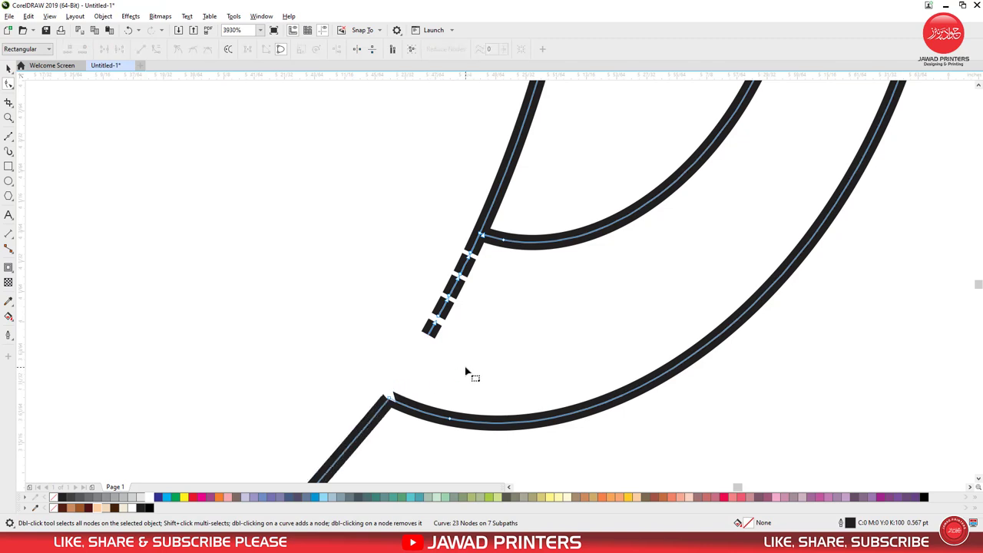
{"action": "double_click", "coordinate": [399, 389]}
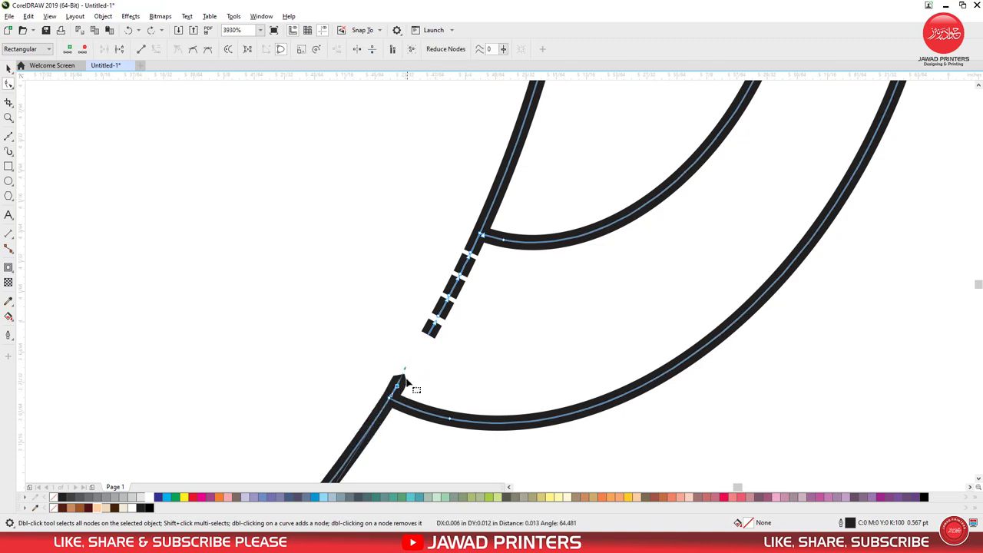
{"action": "left_click_drag", "start_coordinate": [394, 389], "coordinate": [400, 346]}
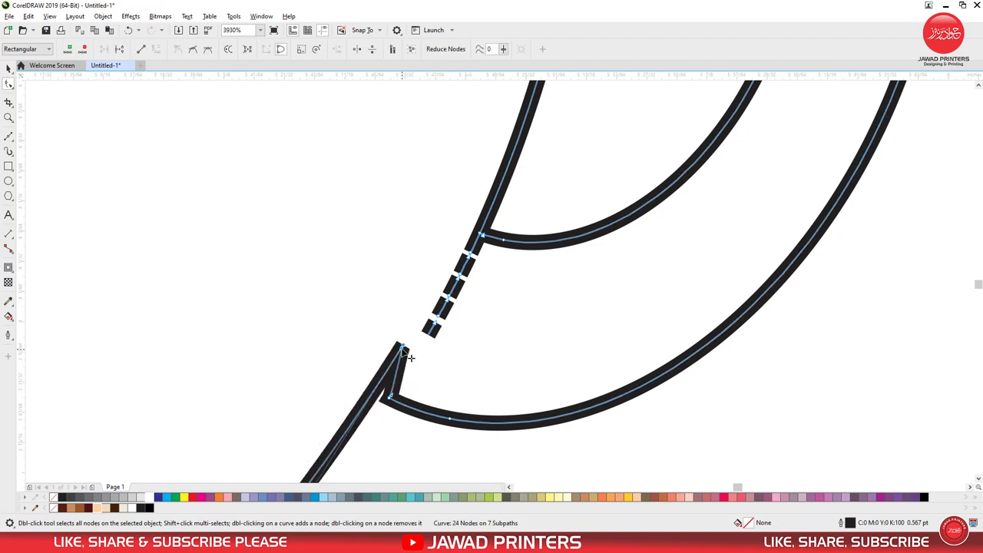
{"action": "key", "text": "ctrl+z"}
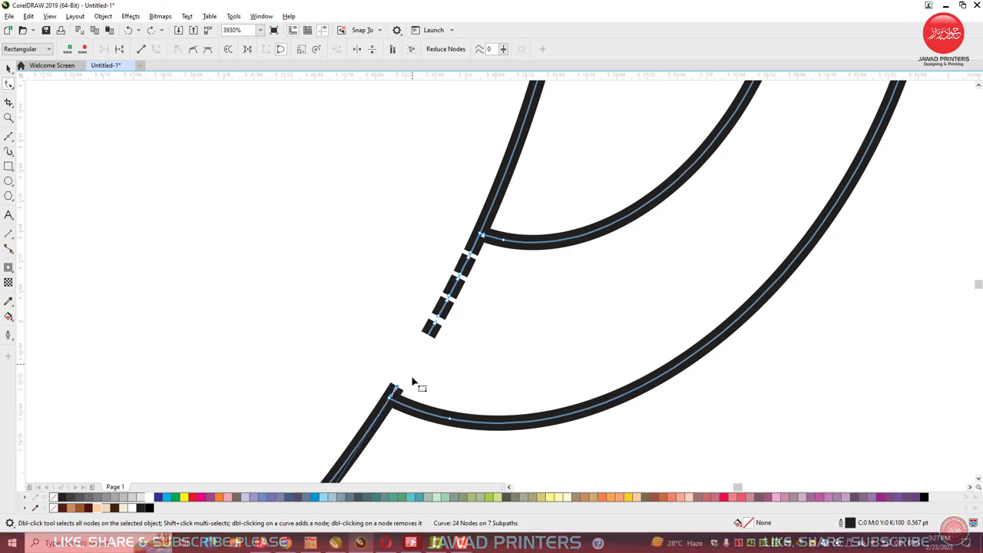
Remove the remaining dashed fragments below the corner, then fill the cup dark
{"action": "left_click_drag", "start_coordinate": [395, 391], "coordinate": [388, 399]}
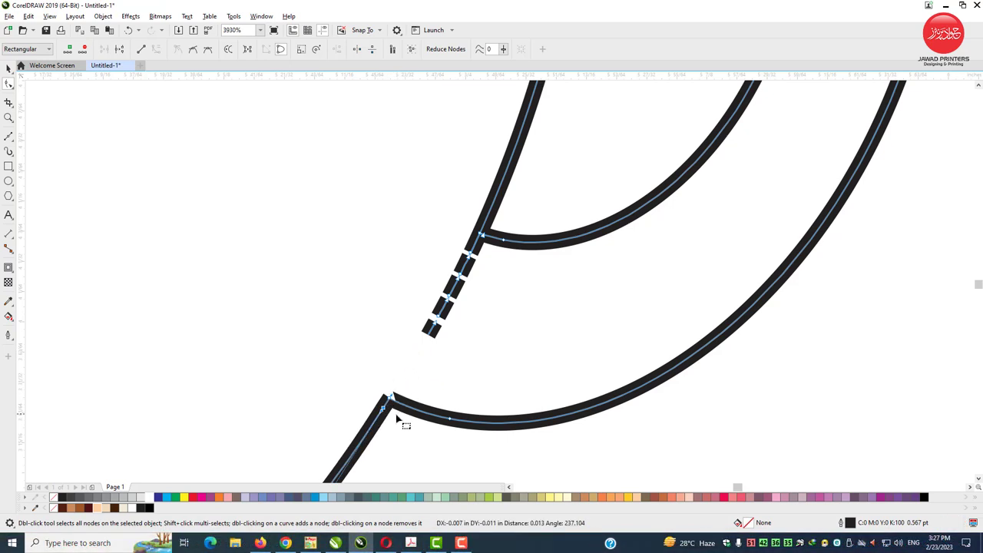
{"action": "key", "text": "Delete"}
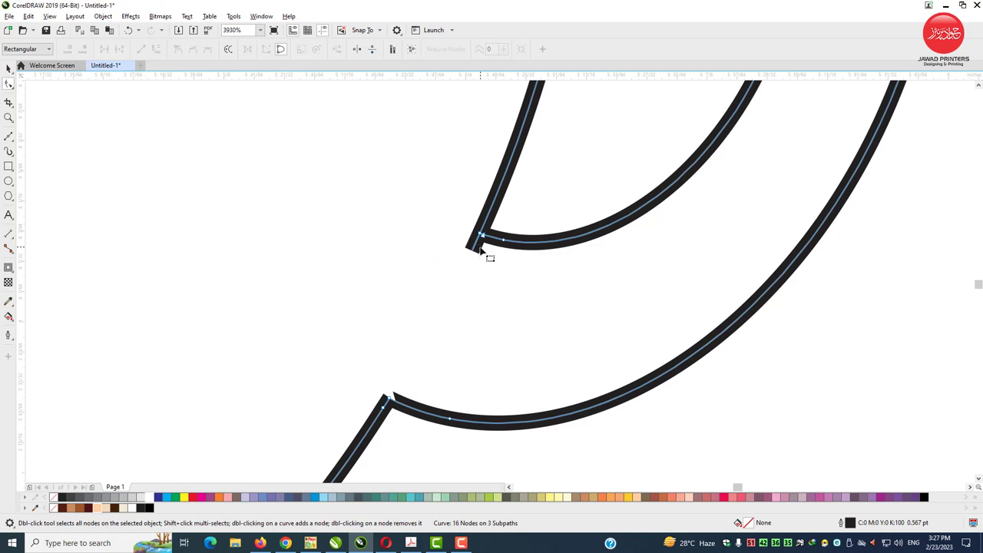
{"action": "mouse_move", "coordinate": [478, 236]}
{"action": "left_mouse_down"}
{"action": "mouse_move", "coordinate": [481, 275]}
{"action": "mouse_move", "coordinate": [478, 241]}
{"action": "left_mouse_up"}
{"action": "key", "text": "ctrl+z"}
{"action": "scroll", "coordinate": [674, 394], "scroll_direction": "down", "scroll_amount": 2}
{"action": "scroll", "coordinate": [611, 397], "scroll_direction": "down", "scroll_amount": 2}
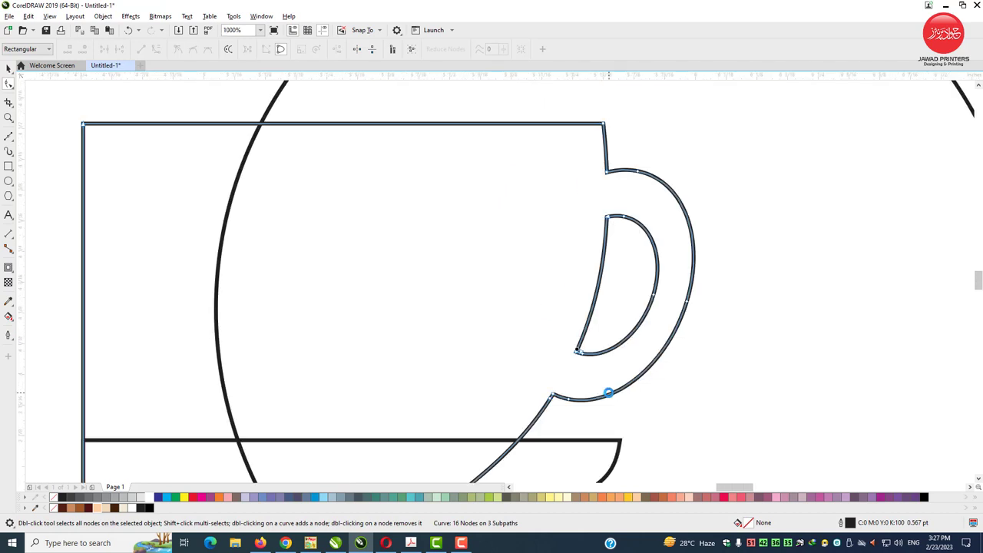
{"action": "key", "text": "space"}
{"action": "left_click", "coordinate": [361, 498]}
Undo the cup fill and weld the cup and saucer into one shape
{"action": "key", "text": "ctrl+z"}
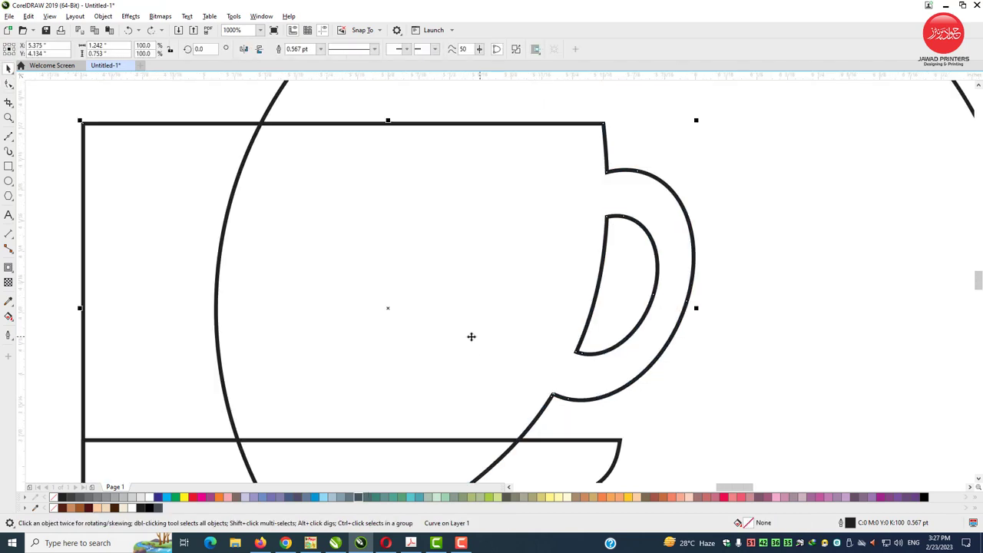
{"action": "scroll", "coordinate": [461, 336], "scroll_direction": "down", "scroll_amount": 2}
{"action": "scroll", "coordinate": [449, 362], "scroll_direction": "down", "scroll_amount": 2}
{"action": "left_click", "coordinate": [449, 362]}
{"action": "left_click", "coordinate": [463, 350], "text": "shift"}
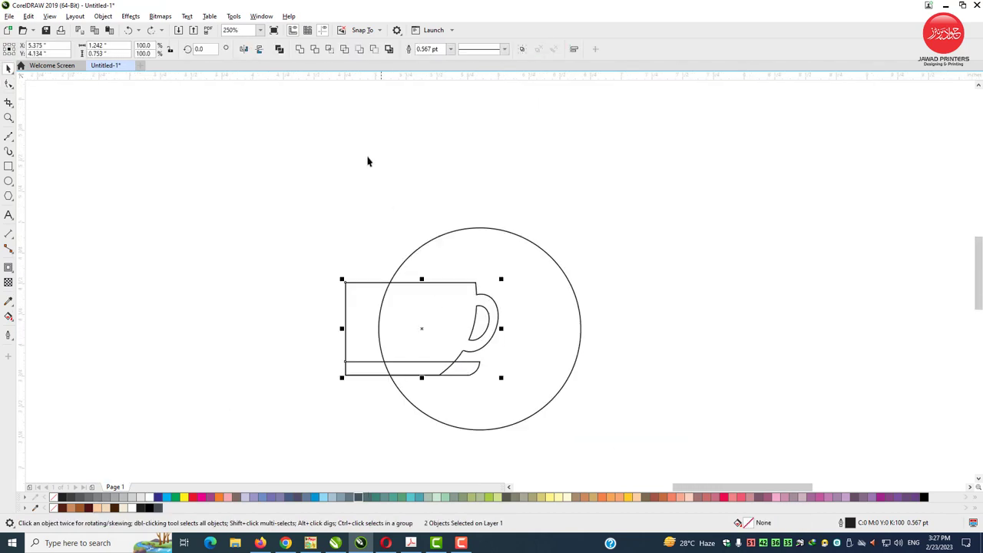
{"action": "left_click", "coordinate": [299, 49]}
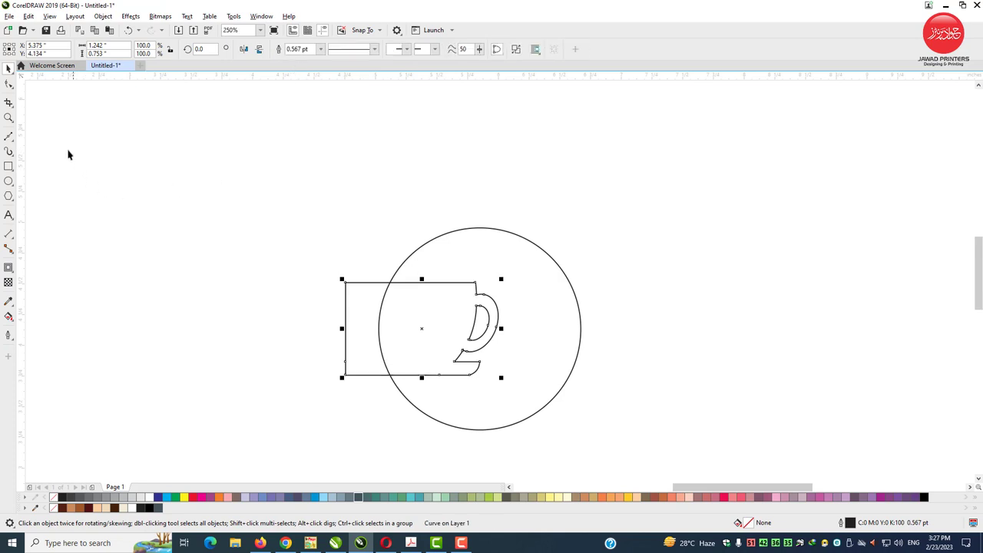
Trim the circle with the cup shape, then delete the separate cup shape
{"action": "left_click", "coordinate": [9, 117]}
{"action": "left_click_drag", "start_coordinate": [292, 165], "coordinate": [577, 380]}
{"action": "left_click_drag", "start_coordinate": [664, 445], "coordinate": [664, 444]}
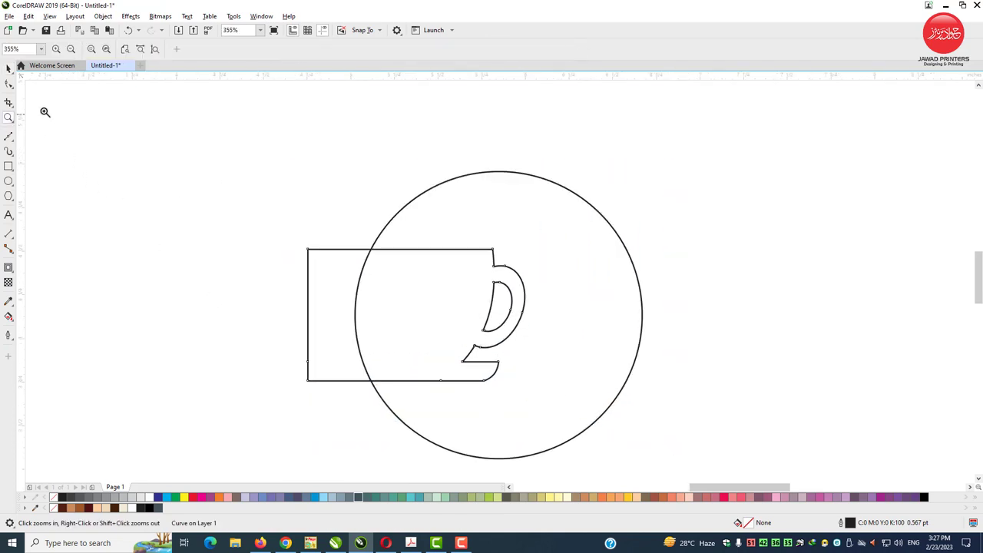
{"action": "left_click", "coordinate": [9, 69]}
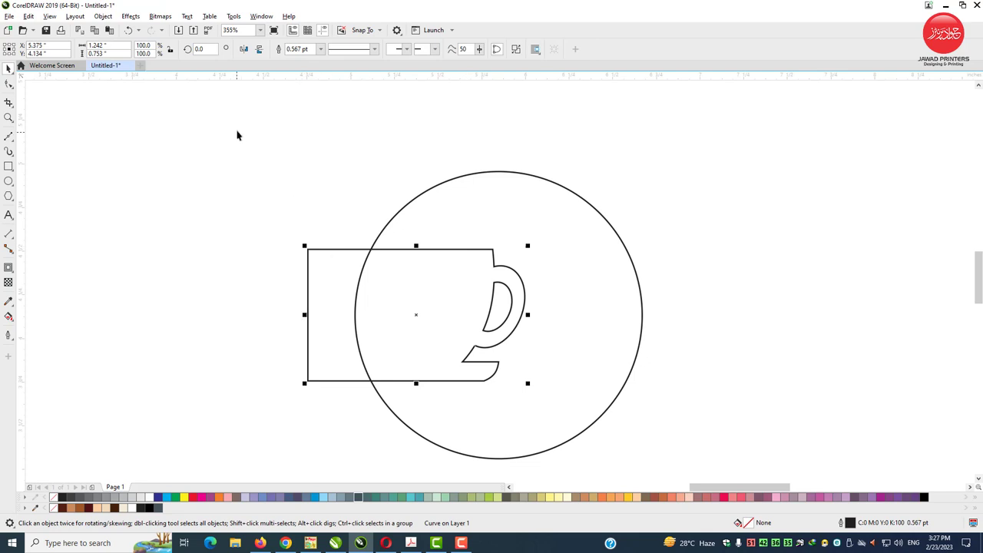
{"action": "left_click_drag", "start_coordinate": [677, 462], "coordinate": [677, 462]}
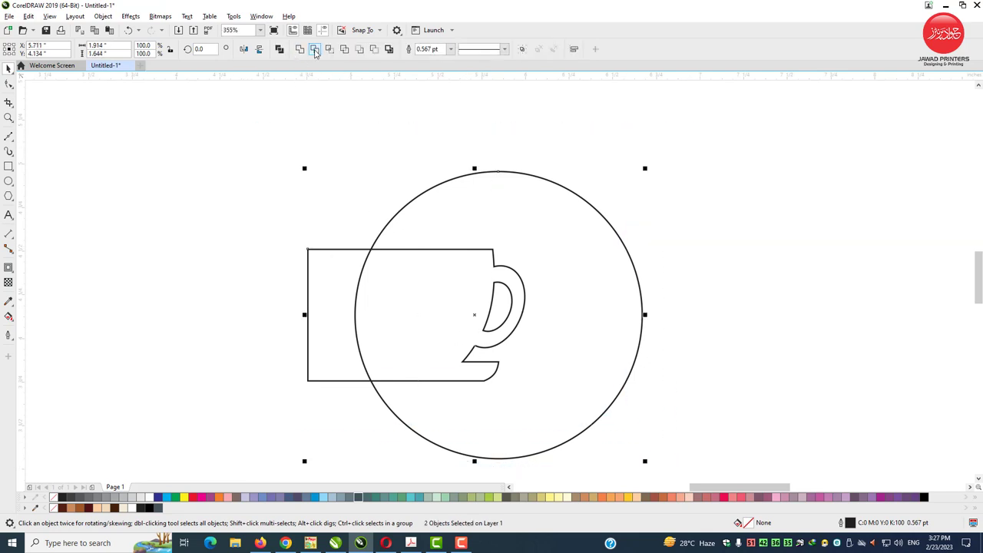
{"action": "left_click", "coordinate": [314, 51]}
{"action": "left_click", "coordinate": [327, 204]}
{"action": "left_click_drag", "start_coordinate": [456, 299], "coordinate": [201, 311]}
{"action": "key", "text": "Delete"}
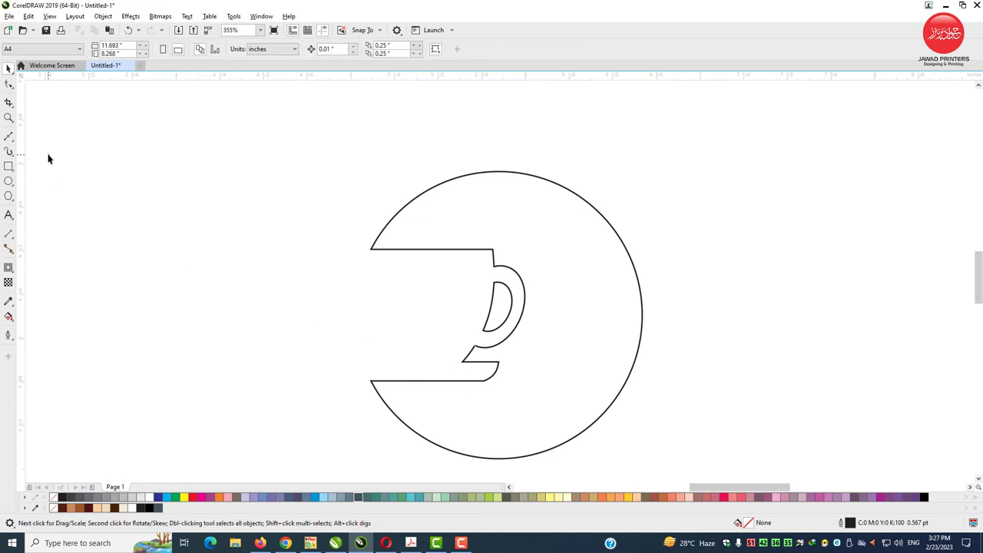
{"action": "left_click", "coordinate": [7, 117]}
Drag the cutout's saucer end node right to extend its rounded tip, then zoom out
{"action": "left_click_drag", "start_coordinate": [553, 394], "coordinate": [587, 418]}
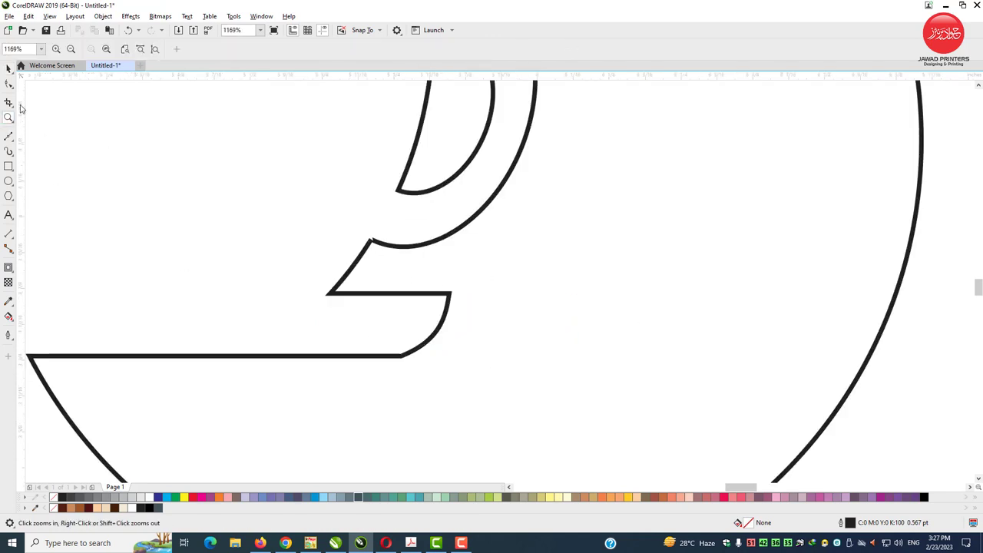
{"action": "left_click", "coordinate": [8, 69]}
{"action": "double_click", "coordinate": [431, 344]}
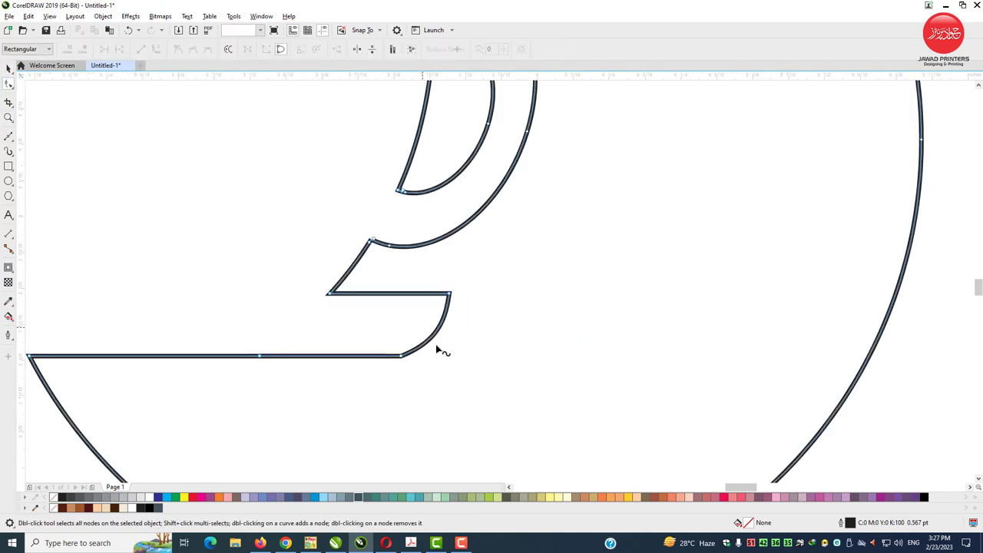
{"action": "left_click_drag", "start_coordinate": [402, 358], "coordinate": [461, 362]}
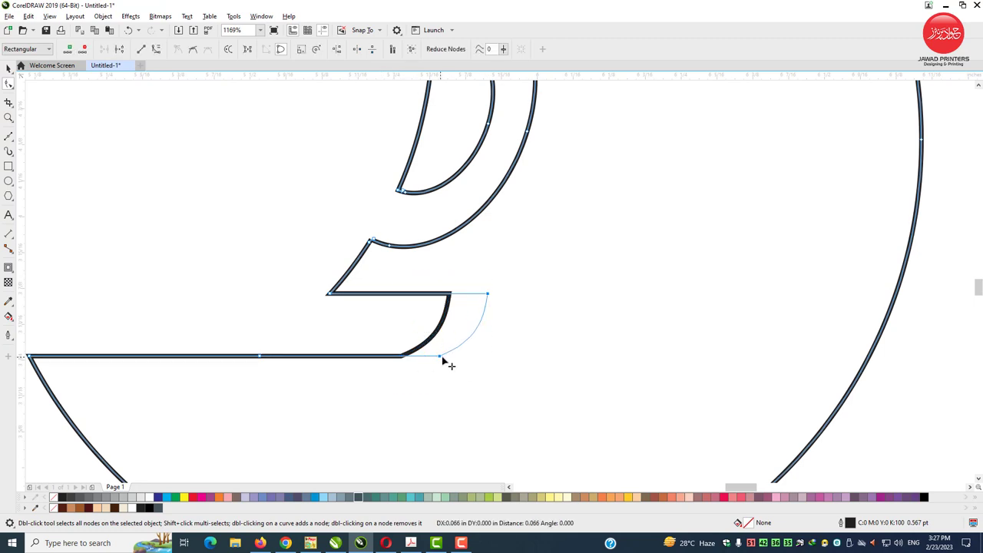
{"action": "scroll", "coordinate": [454, 354], "scroll_direction": "down", "scroll_amount": 2}
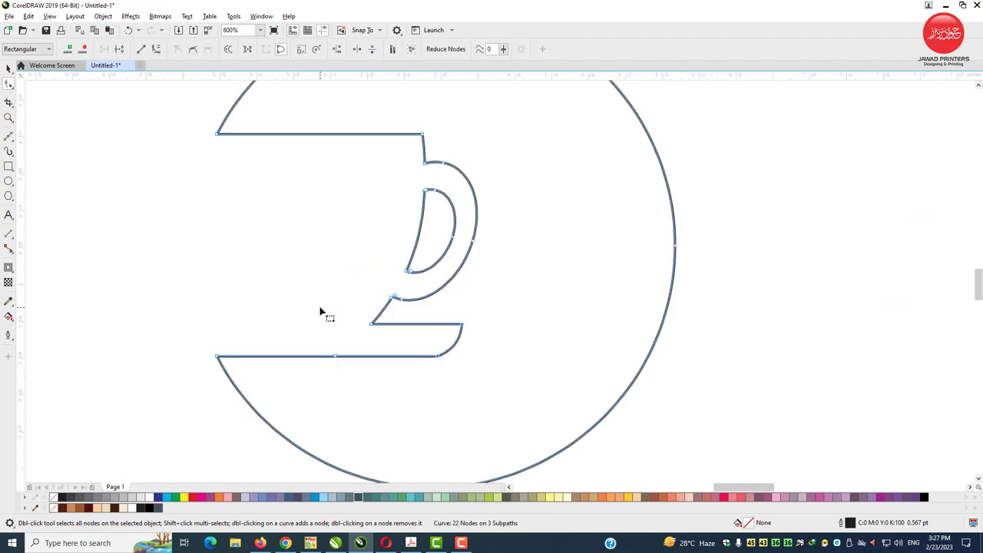
{"action": "key", "text": "space"}
{"action": "scroll", "coordinate": [522, 315], "scroll_direction": "down", "scroll_amount": 1}
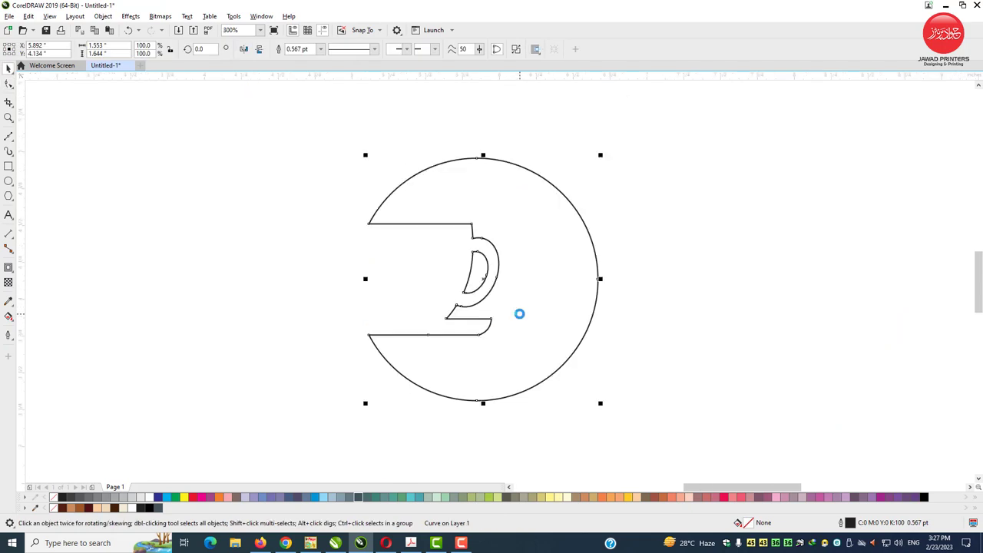
{"action": "key", "text": "F5"}
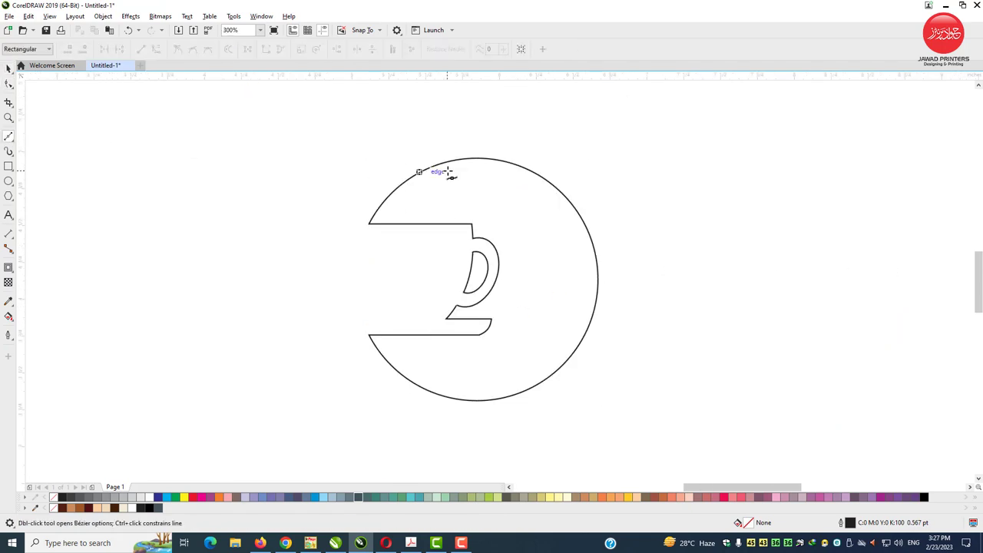
Draw a vertical line from above the circle down to its top edge, then zoom in
{"action": "left_click", "coordinate": [435, 100]}
{"action": "left_click", "coordinate": [437, 188], "text": "ctrl"}
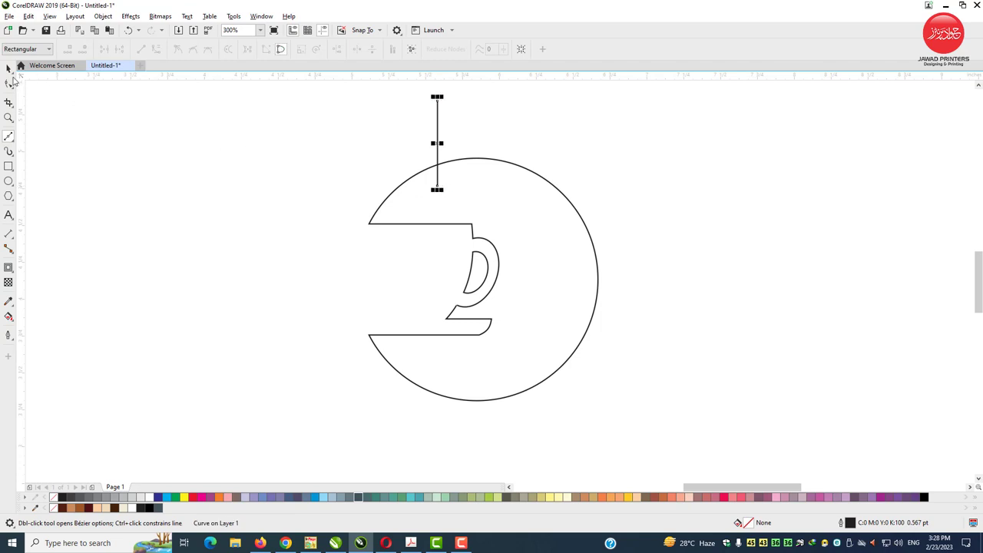
{"action": "left_click", "coordinate": [9, 69]}
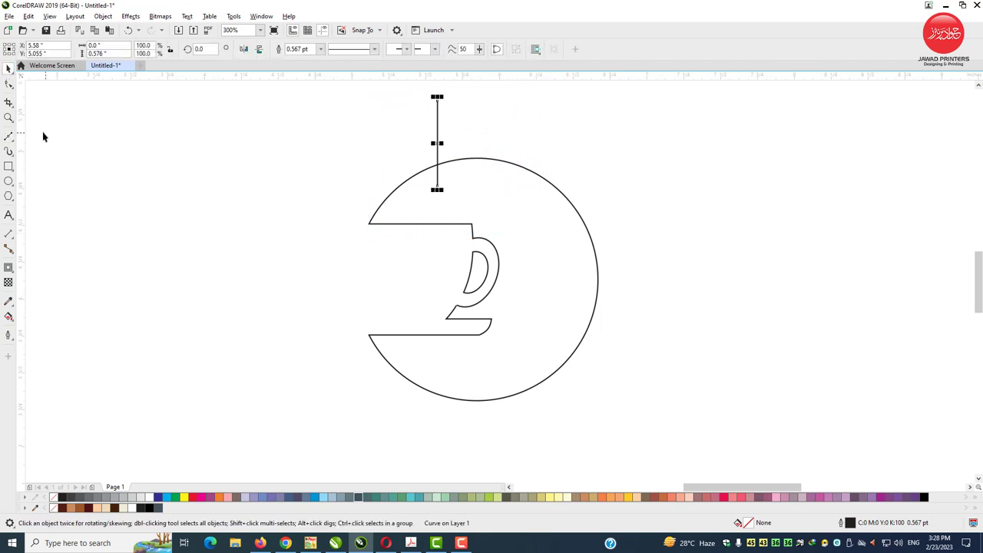
{"action": "left_click", "coordinate": [9, 117]}
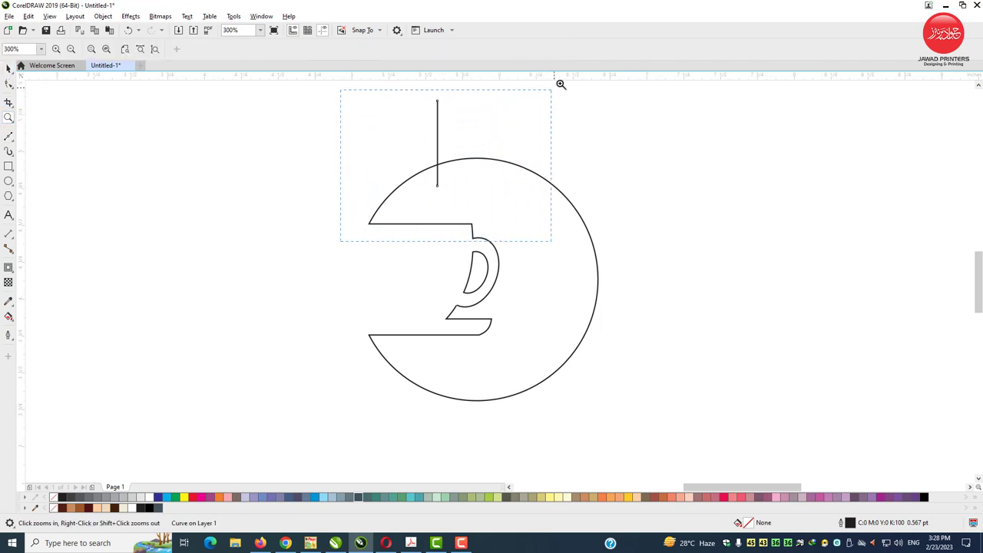
{"action": "left_click_drag", "start_coordinate": [560, 83], "coordinate": [559, 85]}
Convert the line to a curve and bow it leftward into a wisp
{"action": "left_click", "coordinate": [8, 84]}
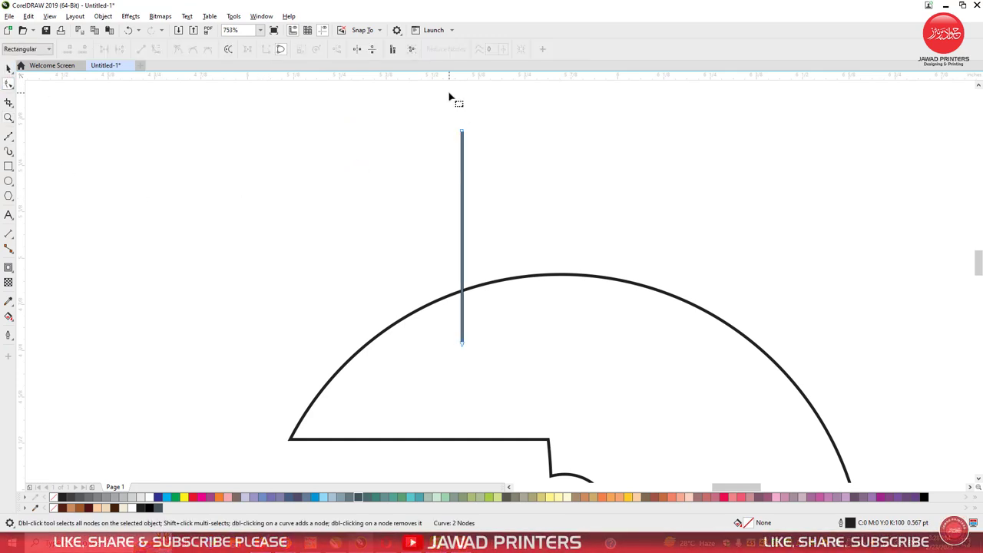
{"action": "left_click_drag", "start_coordinate": [450, 98], "coordinate": [478, 295]}
{"action": "left_click_drag", "start_coordinate": [484, 369], "coordinate": [484, 369]}
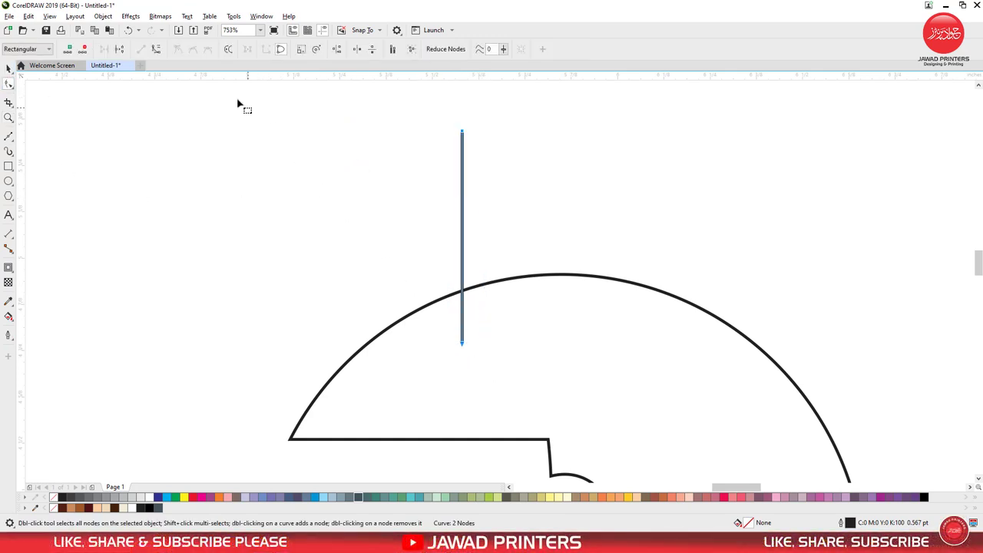
{"action": "left_click", "coordinate": [157, 51]}
{"action": "left_click_drag", "start_coordinate": [461, 204], "coordinate": [393, 205]}
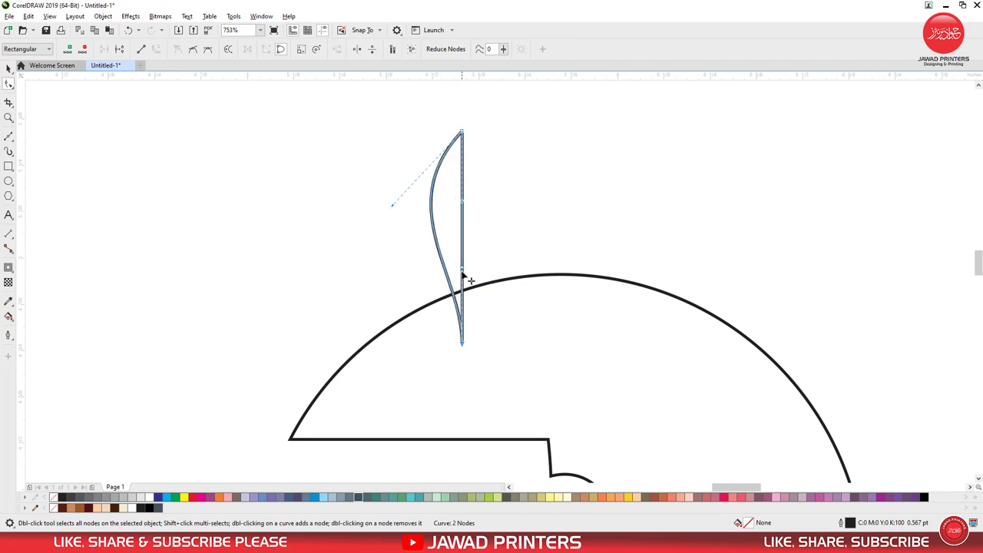
{"action": "left_click_drag", "start_coordinate": [462, 274], "coordinate": [454, 275]}
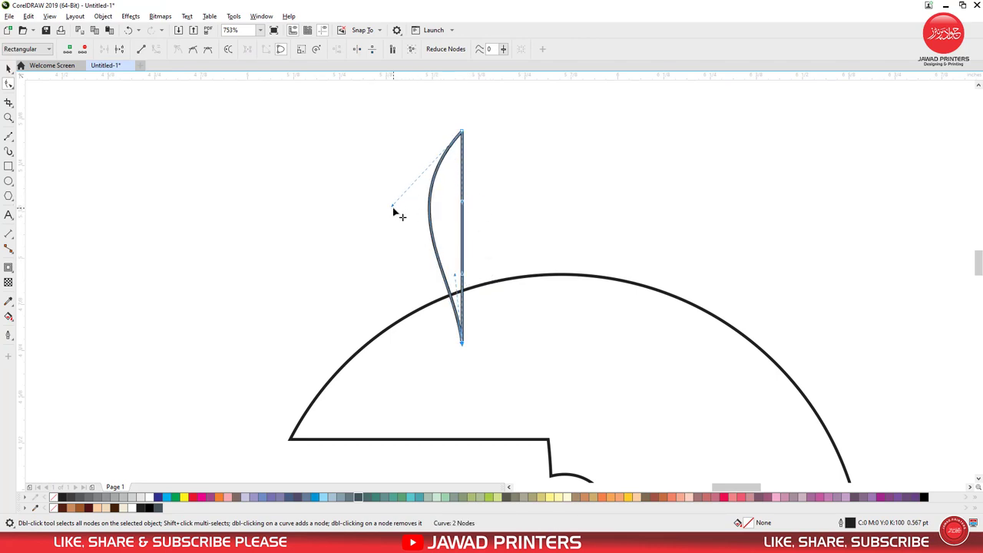
{"action": "left_click_drag", "start_coordinate": [392, 206], "coordinate": [367, 200]}
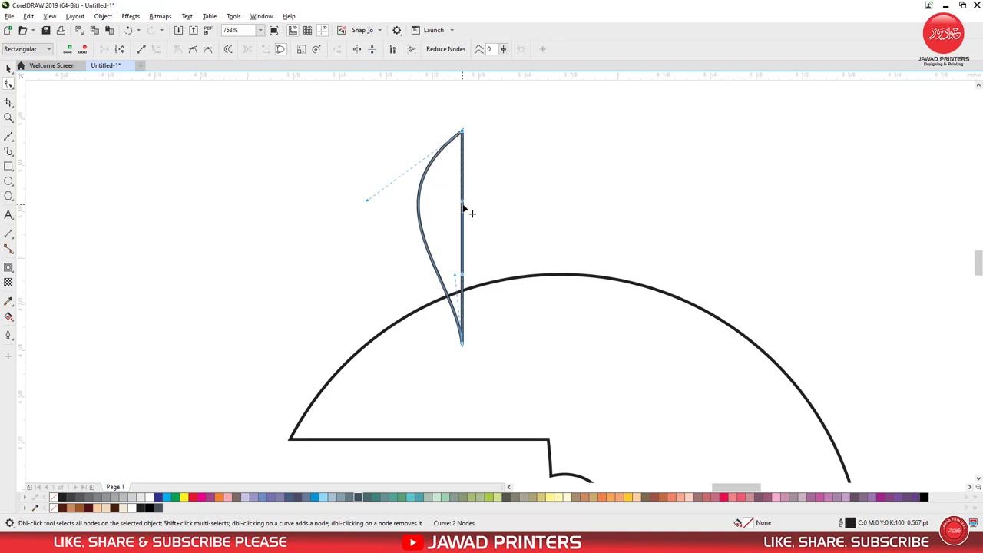
Adjust the wisp's node handles into a slender, smooth S-curve
{"action": "left_click_drag", "start_coordinate": [464, 149], "coordinate": [441, 189]}
{"action": "mouse_move", "coordinate": [464, 278]}
{"action": "left_mouse_down"}
{"action": "mouse_move", "coordinate": [466, 293]}
{"action": "mouse_move", "coordinate": [443, 204]}
{"action": "mouse_move", "coordinate": [429, 194]}
{"action": "left_mouse_up"}
{"action": "left_click_drag", "start_coordinate": [476, 253], "coordinate": [457, 264]}
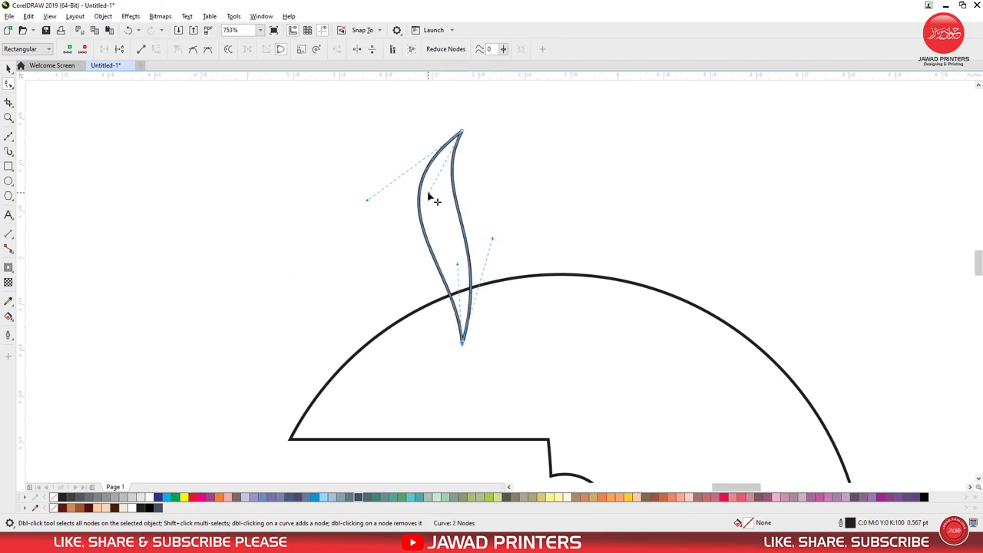
{"action": "left_click_drag", "start_coordinate": [429, 195], "coordinate": [344, 228]}
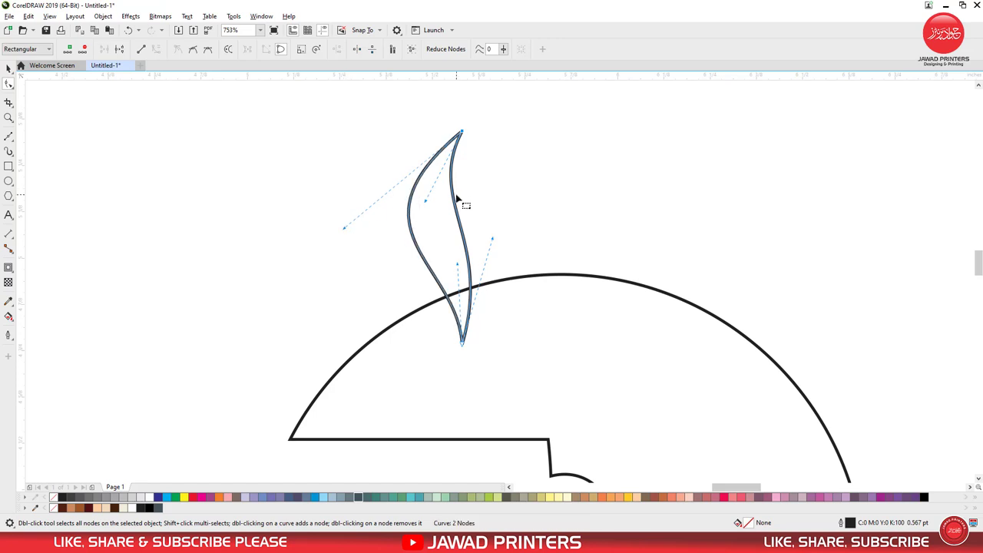
{"action": "left_click_drag", "start_coordinate": [428, 205], "coordinate": [423, 208]}
{"action": "left_click_drag", "start_coordinate": [492, 238], "coordinate": [490, 239]}
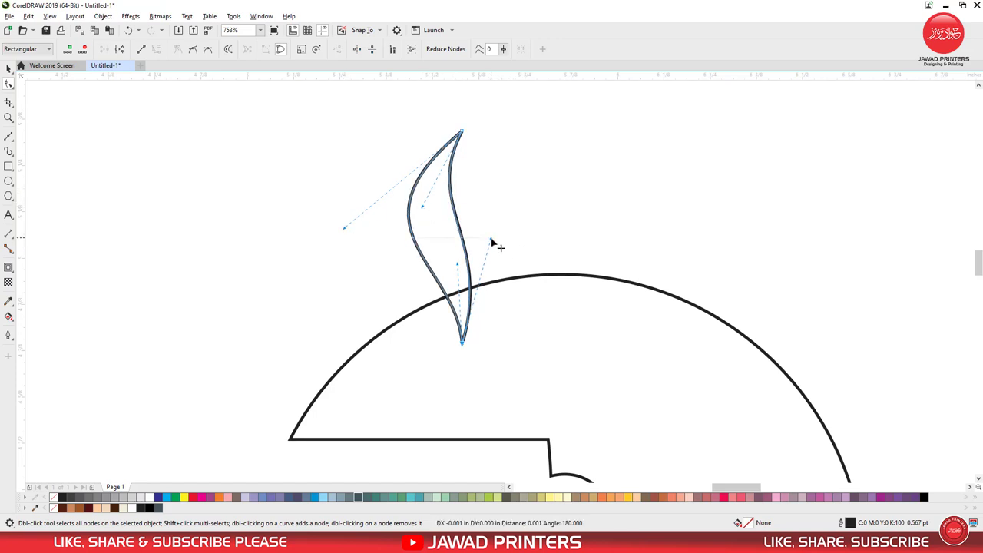
{"action": "left_click_drag", "start_coordinate": [423, 208], "coordinate": [423, 236]}
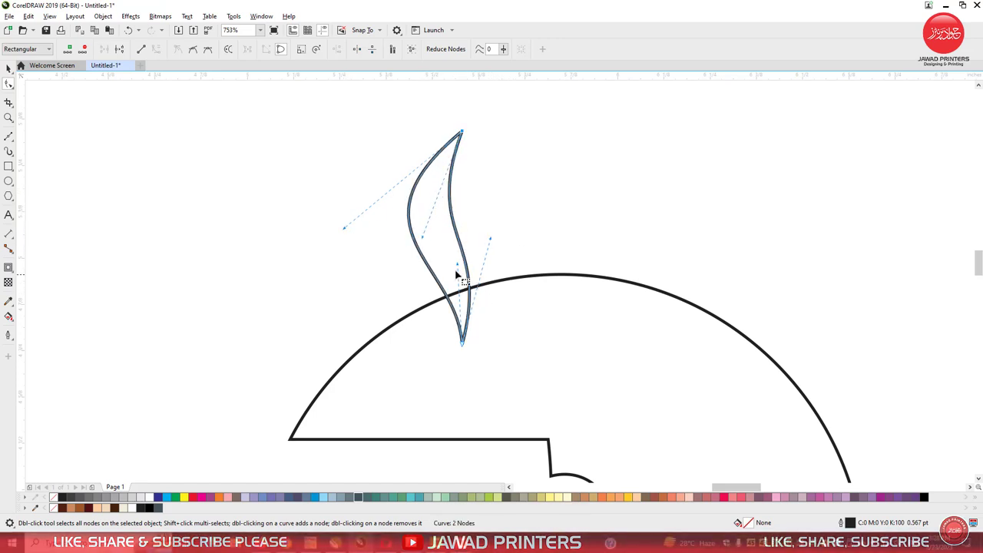
{"action": "left_click_drag", "start_coordinate": [458, 267], "coordinate": [455, 261]}
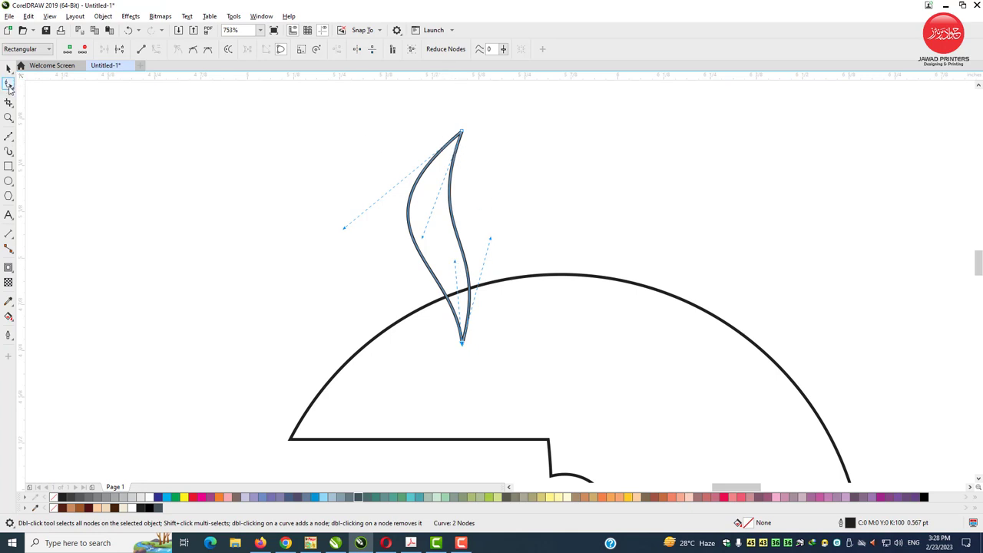
Skew the wisp so its top leans right and stretch it vertically to 107%
{"action": "left_click", "coordinate": [8, 69]}
{"action": "left_click", "coordinate": [441, 192]}
{"action": "mouse_move", "coordinate": [436, 126]}
{"action": "left_mouse_down"}
{"action": "mouse_move", "coordinate": [453, 126]}
{"action": "mouse_move", "coordinate": [450, 113]}
{"action": "left_mouse_up"}
{"action": "left_click", "coordinate": [452, 160]}
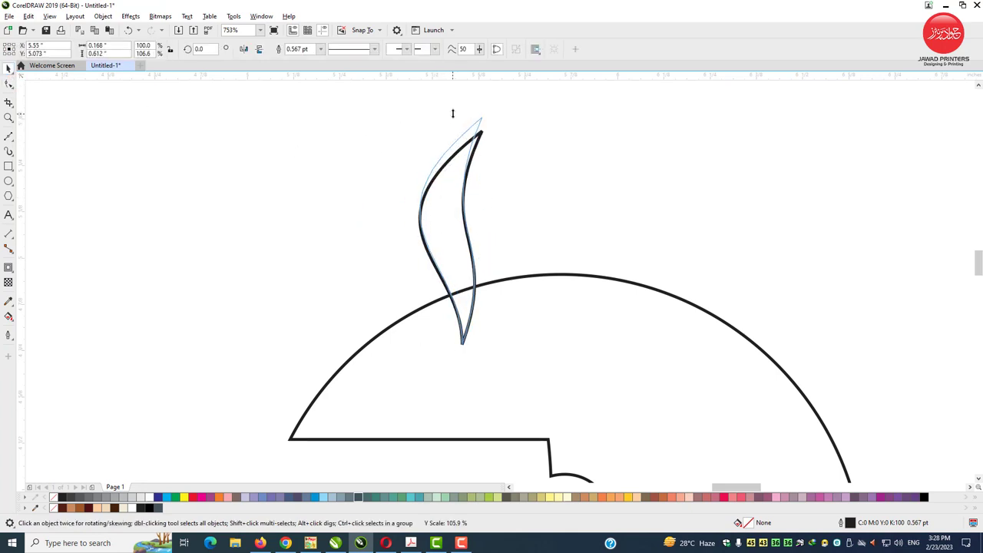
Copy the wisp, paste it, move it left and scale it to about 62%×66%
{"action": "right_click", "coordinate": [459, 179]}
{"action": "left_click", "coordinate": [481, 222]}
{"action": "right_click", "coordinate": [566, 167]}
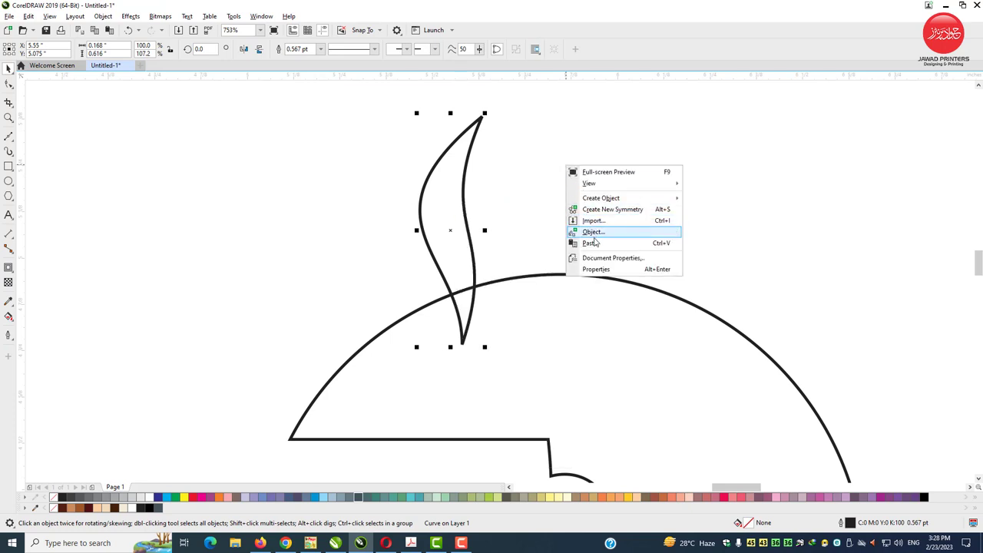
{"action": "left_click", "coordinate": [592, 235]}
{"action": "left_click_drag", "start_coordinate": [451, 232], "coordinate": [388, 276]}
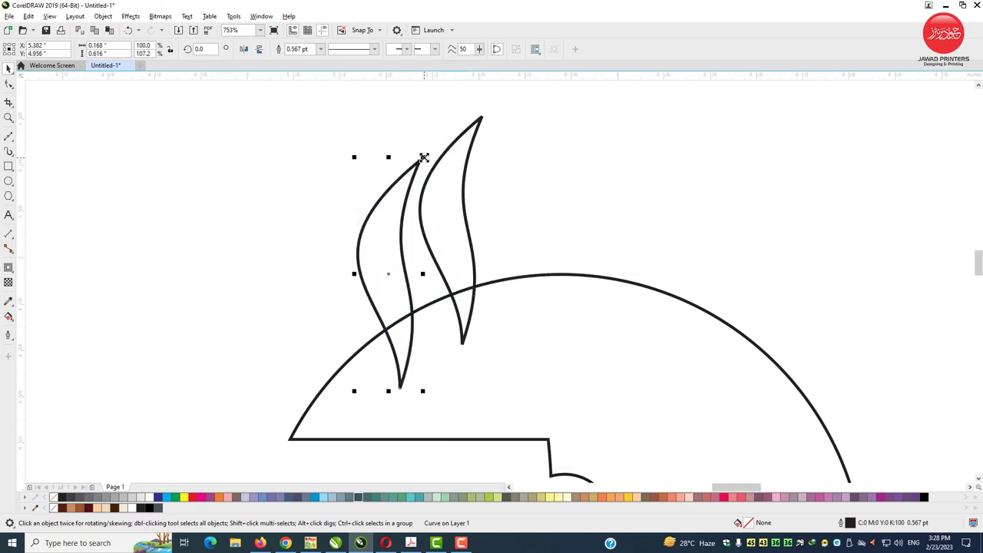
{"action": "left_click_drag", "start_coordinate": [424, 157], "coordinate": [399, 253]}
{"action": "mouse_move", "coordinate": [390, 197]}
{"action": "left_mouse_down"}
{"action": "mouse_move", "coordinate": [386, 213]}
{"action": "mouse_move", "coordinate": [405, 158]}
{"action": "left_mouse_up"}
Rotate the smaller wisp 8.761° and zoom in on both wisps
{"action": "left_click", "coordinate": [411, 214]}
{"action": "left_click", "coordinate": [392, 275]}
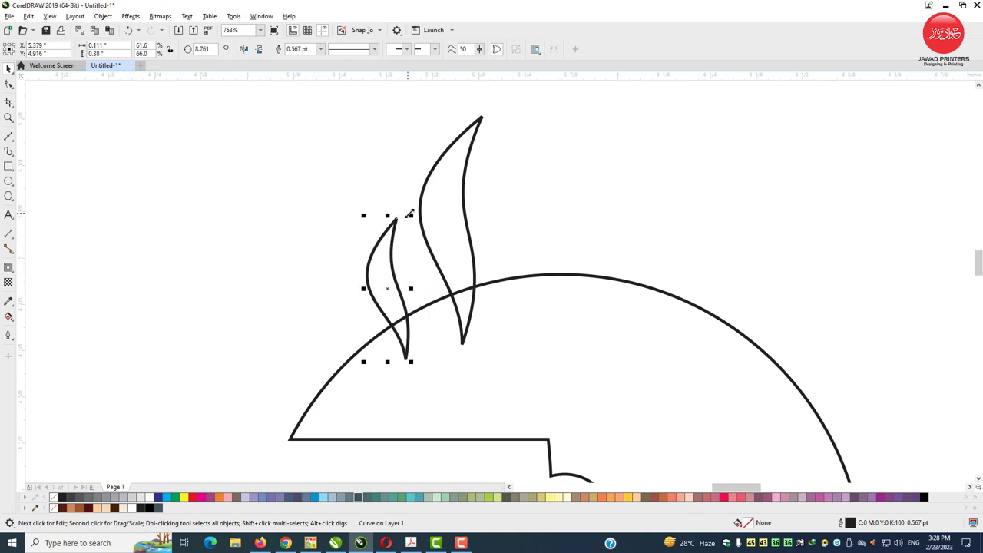
{"action": "left_click_drag", "start_coordinate": [410, 214], "coordinate": [414, 203]}
{"action": "left_click", "coordinate": [8, 118]}
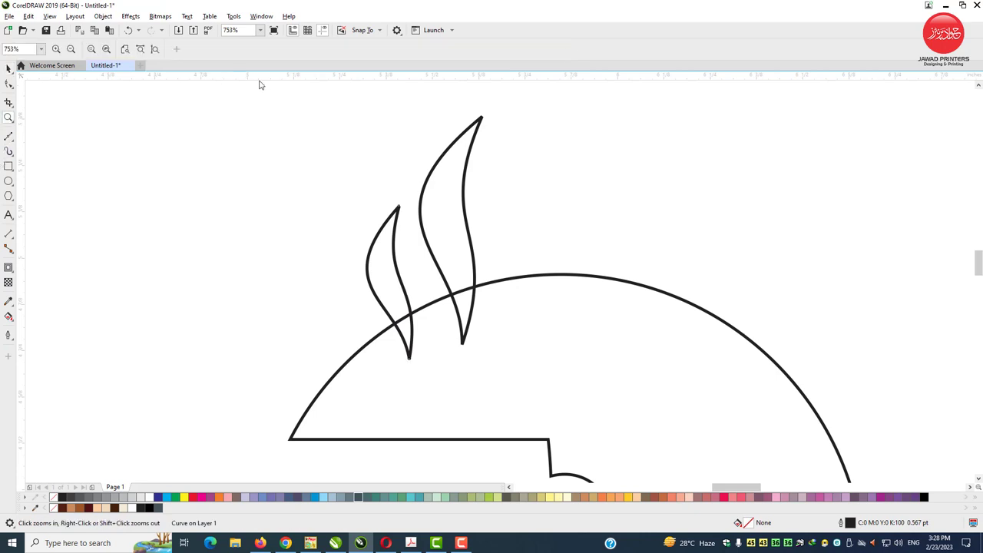
{"action": "left_click_drag", "start_coordinate": [583, 387], "coordinate": [583, 387]}
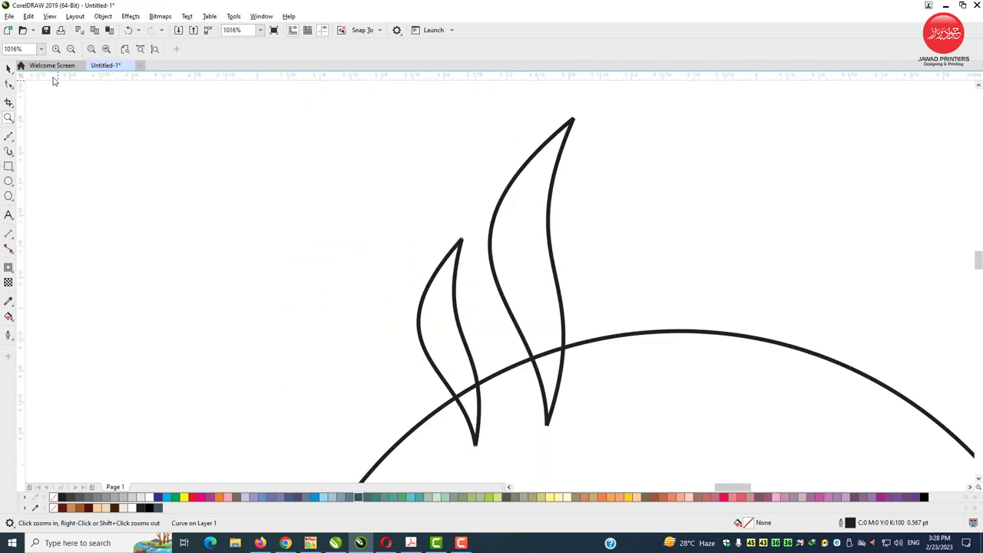
{"action": "left_click", "coordinate": [7, 70]}
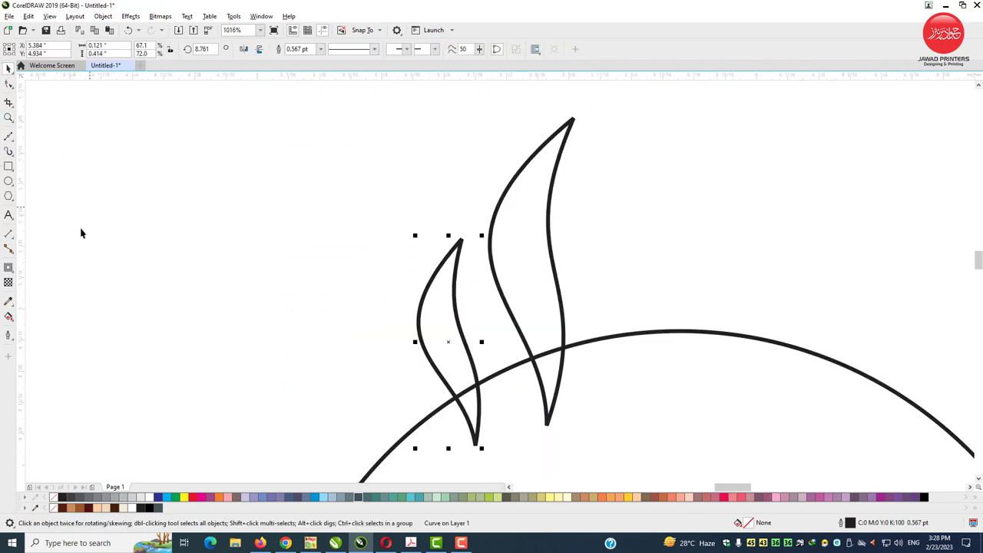
Add outward contours around both the large and small steam wisps
{"action": "left_click", "coordinate": [14, 275]}
{"action": "left_click", "coordinate": [43, 278]}
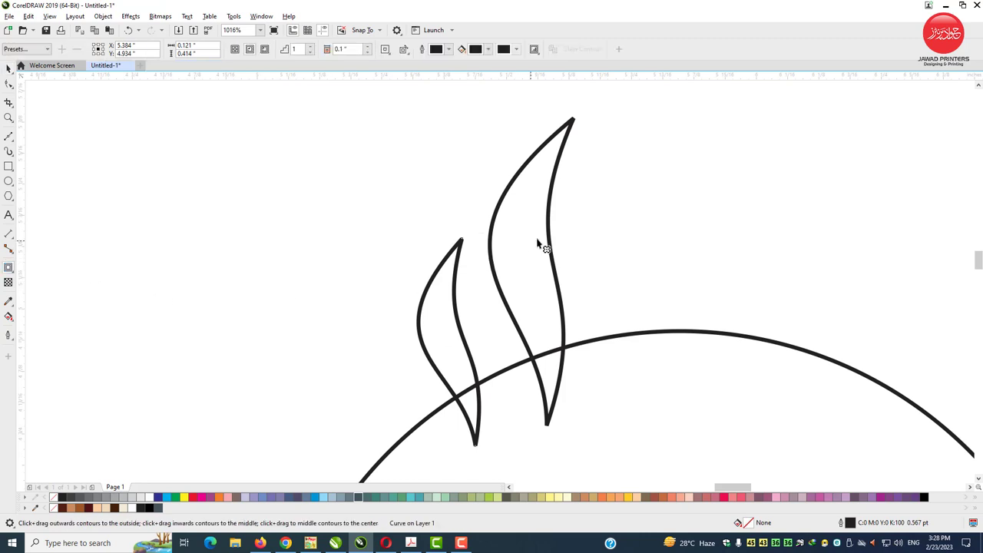
{"action": "left_click_drag", "start_coordinate": [565, 388], "coordinate": [582, 408]}
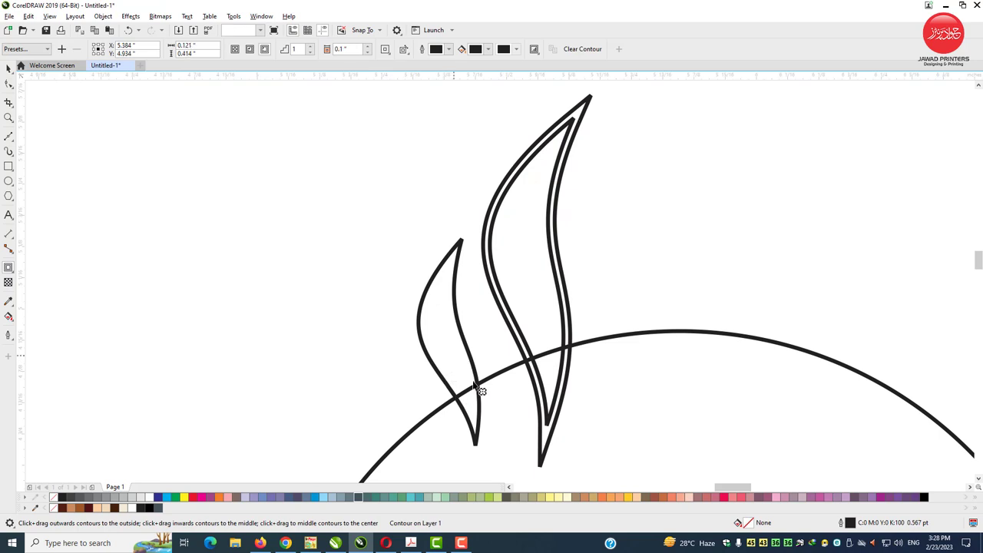
{"action": "left_click_drag", "start_coordinate": [478, 384], "coordinate": [486, 387]}
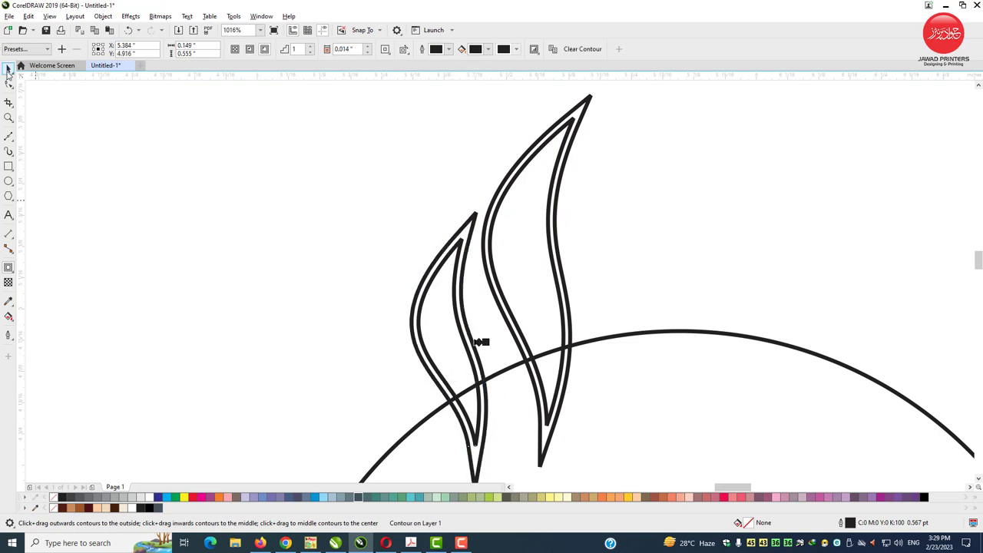
{"action": "left_click", "coordinate": [7, 70]}
Break the wisp contours apart into separate shapes
{"action": "left_click", "coordinate": [102, 16]}
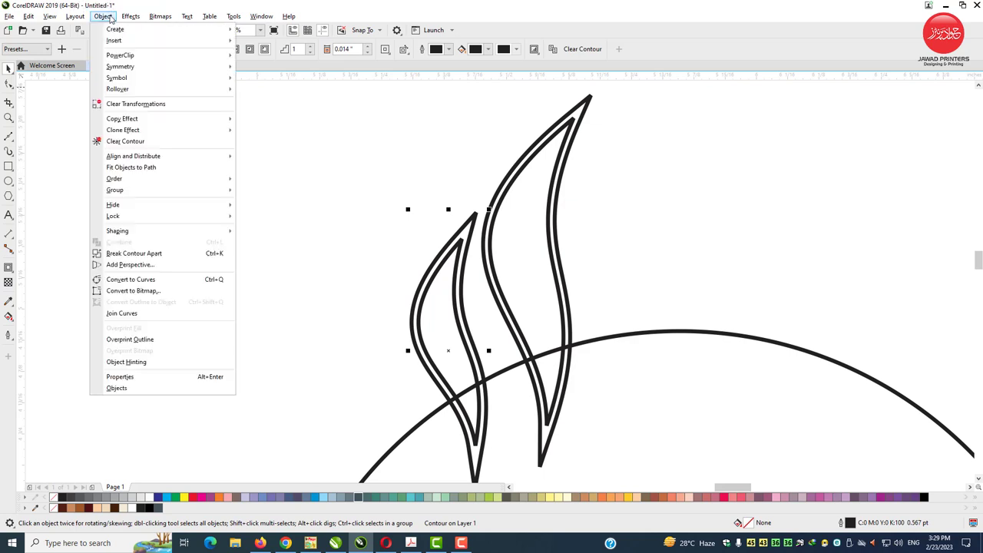
{"action": "left_click", "coordinate": [154, 257]}
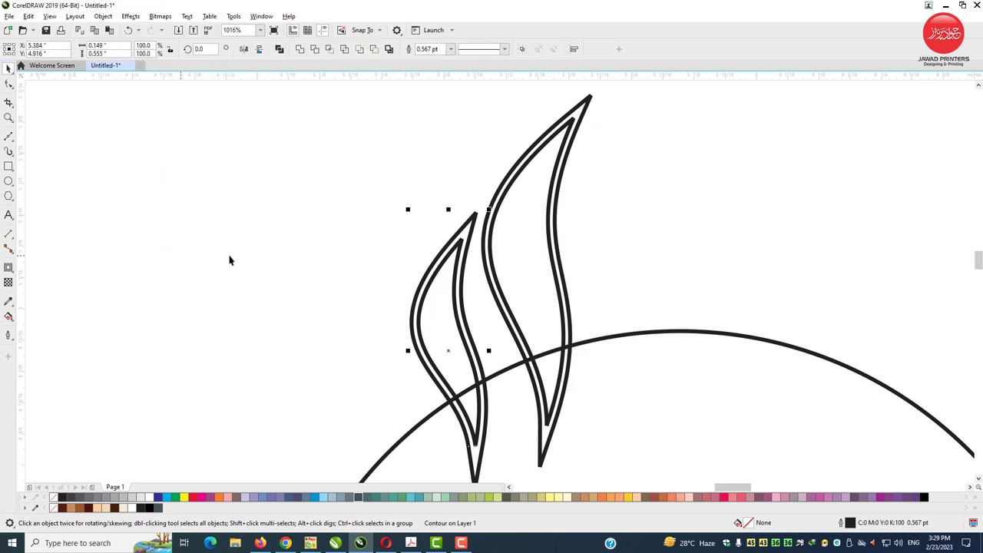
{"action": "left_click", "coordinate": [561, 155]}
{"action": "left_click", "coordinate": [103, 16]}
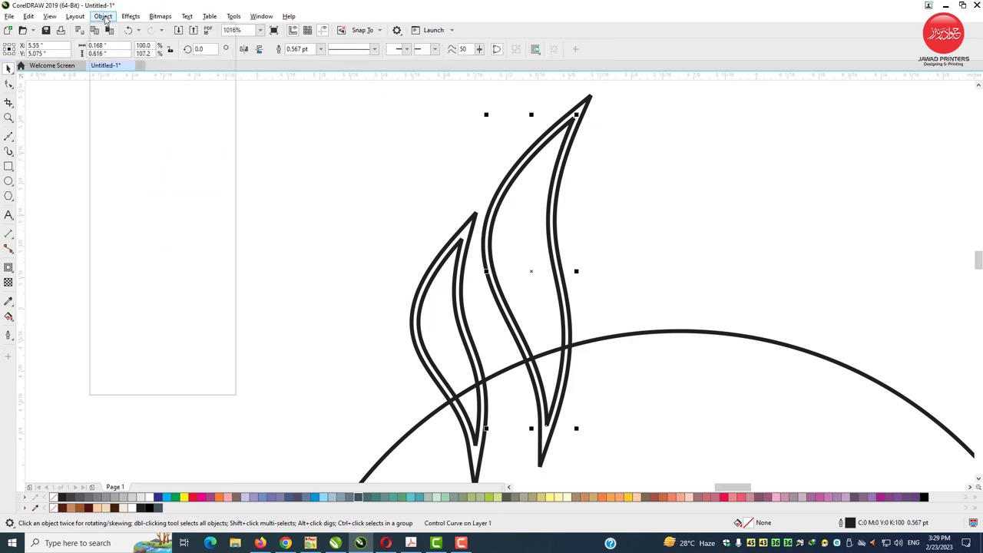
{"action": "left_click_drag", "start_coordinate": [629, 92], "coordinate": [560, 163]}
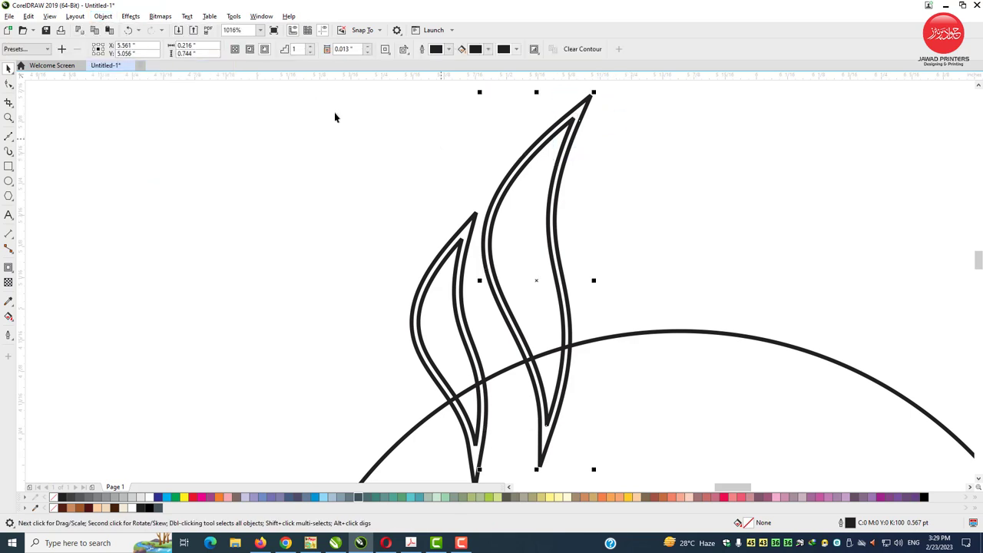
{"action": "left_click", "coordinate": [103, 17]}
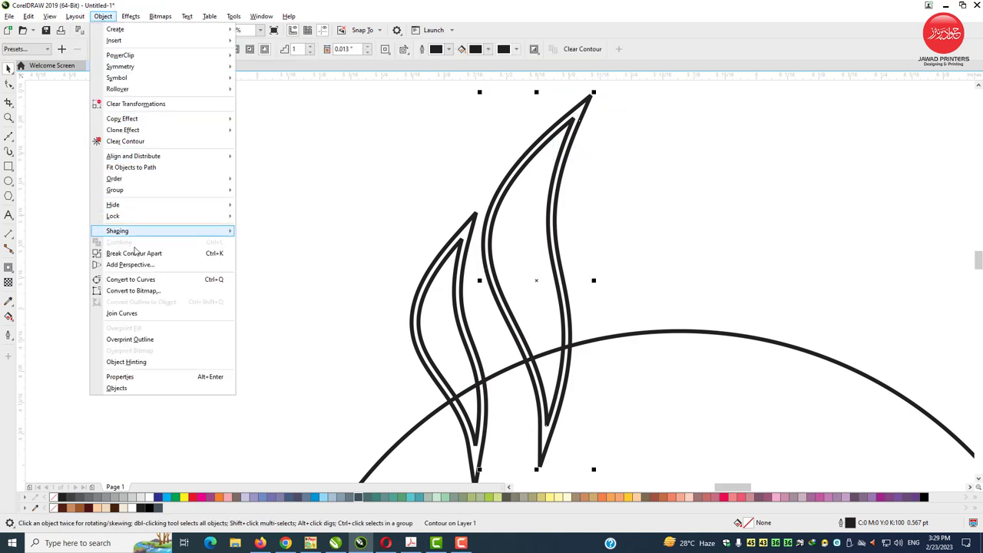
{"action": "key", "text": "Escape"}
{"action": "left_click", "coordinate": [146, 193]}
Trim the cup arc with the large wisp's contour
{"action": "left_click", "coordinate": [578, 119]}
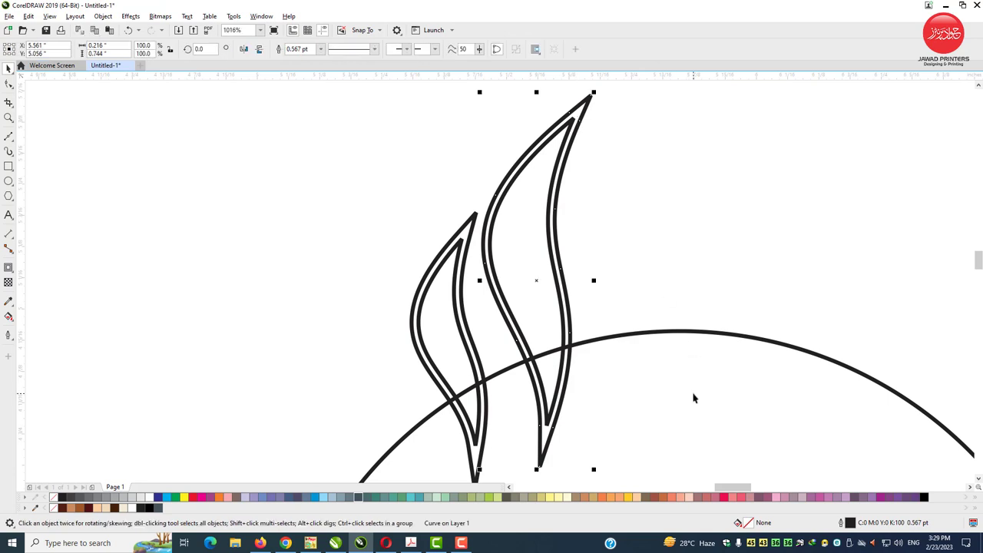
{"action": "left_click", "coordinate": [693, 397], "text": "shift"}
{"action": "left_click", "coordinate": [316, 51]}
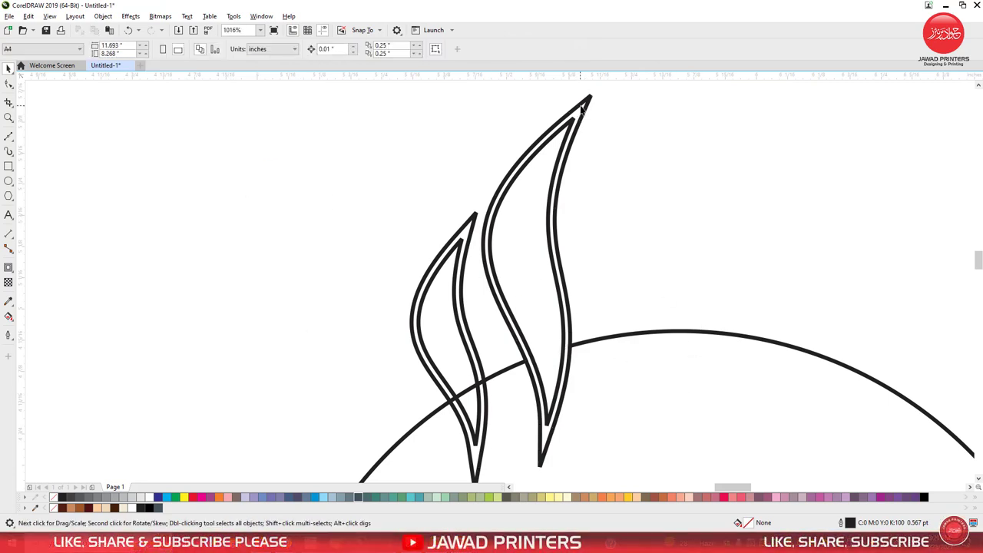
{"action": "key", "text": "Escape"}
Trim the arc with the small wisp's contour, delete that contour, and zoom out
{"action": "left_click", "coordinate": [462, 306]}
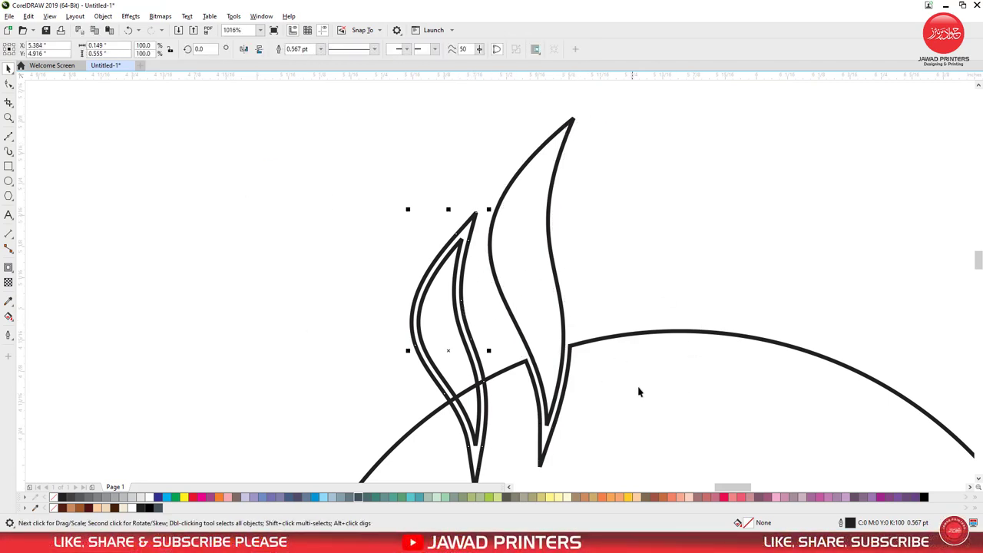
{"action": "key", "text": "Tab"}
{"action": "left_click", "coordinate": [314, 49]}
{"action": "left_click", "coordinate": [466, 224]}
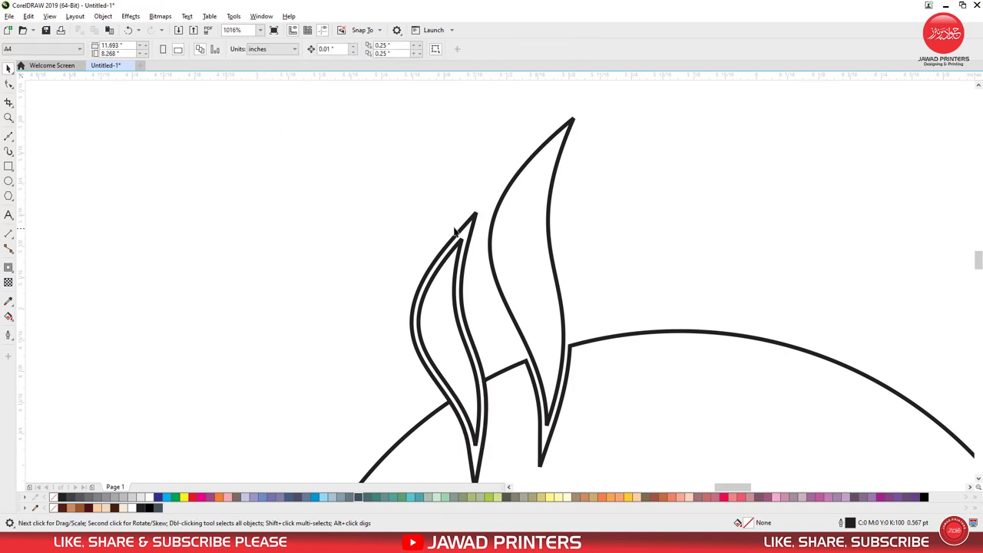
{"action": "key", "text": "Delete"}
{"action": "scroll", "coordinate": [449, 297], "scroll_direction": "down", "scroll_amount": 2}
Zoom in on the cup logo and fill the cup circle dark brown
{"action": "scroll", "coordinate": [448, 297], "scroll_direction": "down", "scroll_amount": 1}
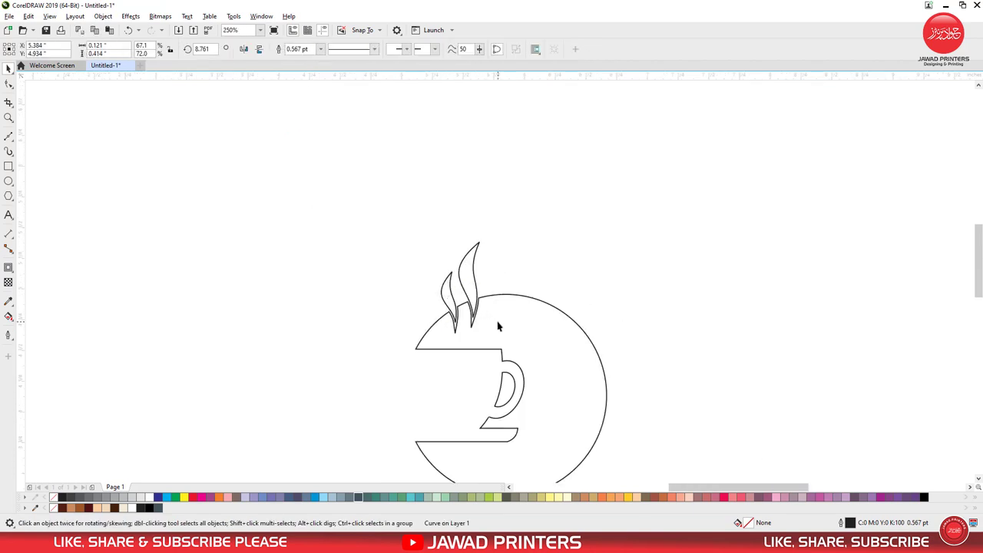
{"action": "left_click", "coordinate": [467, 289]}
{"action": "key", "text": "z"}
{"action": "mouse_move", "coordinate": [385, 184]}
{"action": "left_mouse_down"}
{"action": "mouse_move", "coordinate": [601, 449]}
{"action": "mouse_move", "coordinate": [455, 305]}
{"action": "left_mouse_up"}
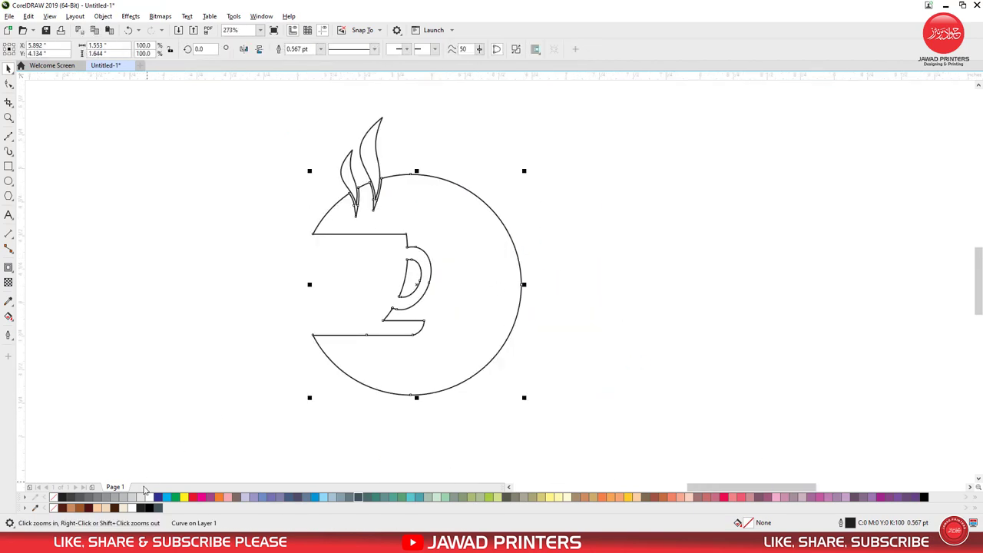
{"action": "left_click", "coordinate": [119, 507]}
{"action": "key", "text": "space"}
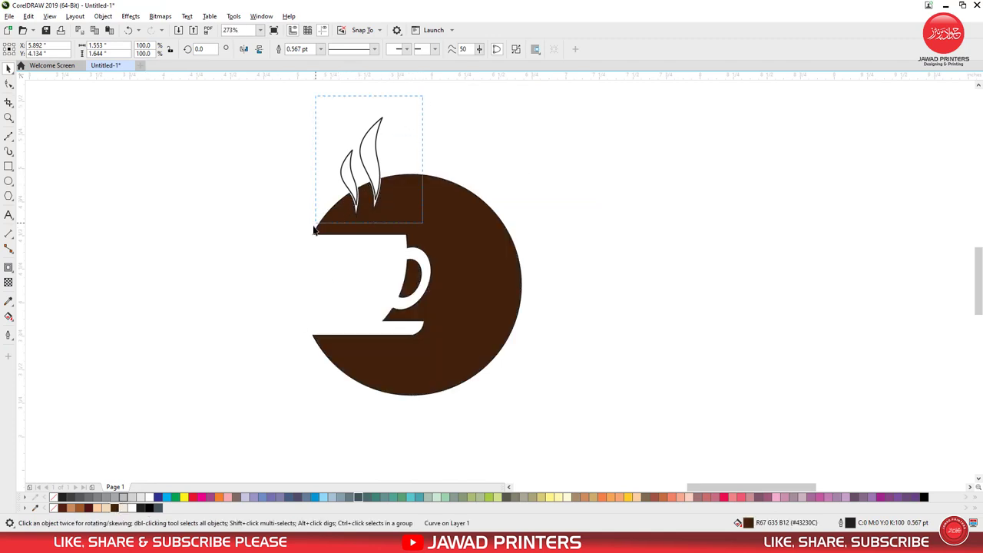
Fill both steam wisps peach and remove their outlines
{"action": "left_click_drag", "start_coordinate": [314, 228], "coordinate": [315, 224]}
{"action": "left_click", "coordinate": [96, 507]}
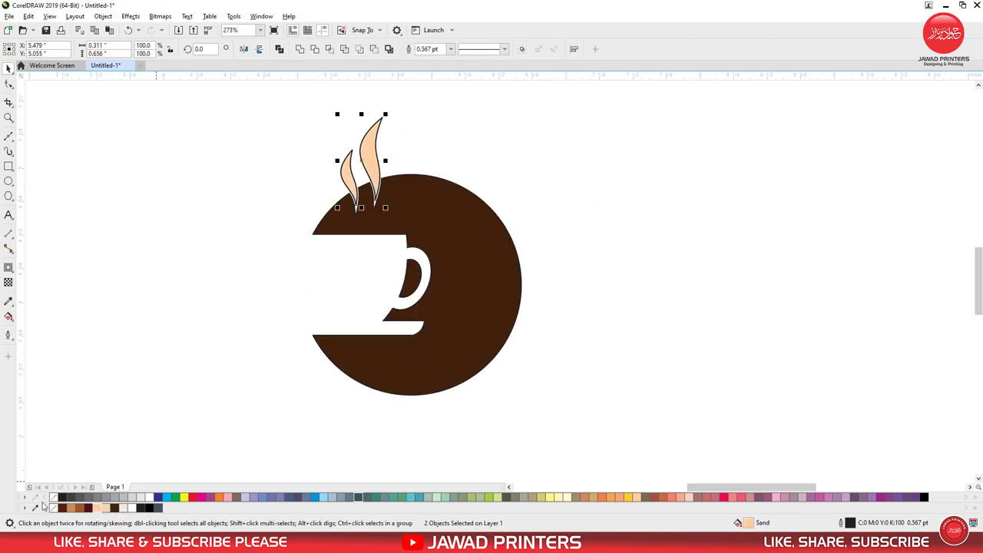
{"action": "right_click", "coordinate": [53, 499]}
{"action": "left_click", "coordinate": [506, 122]}
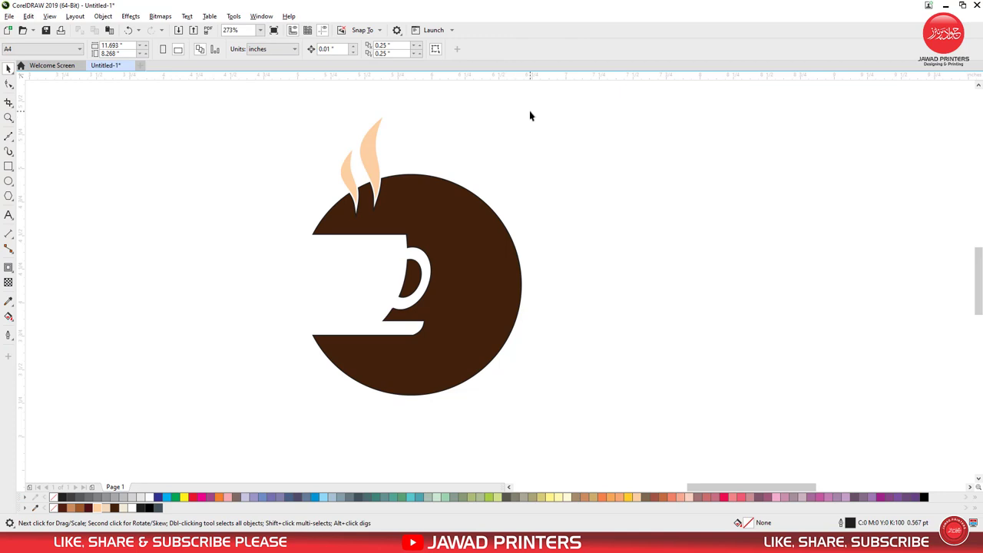
{"action": "left_click_drag", "start_coordinate": [537, 115], "coordinate": [131, 434]}
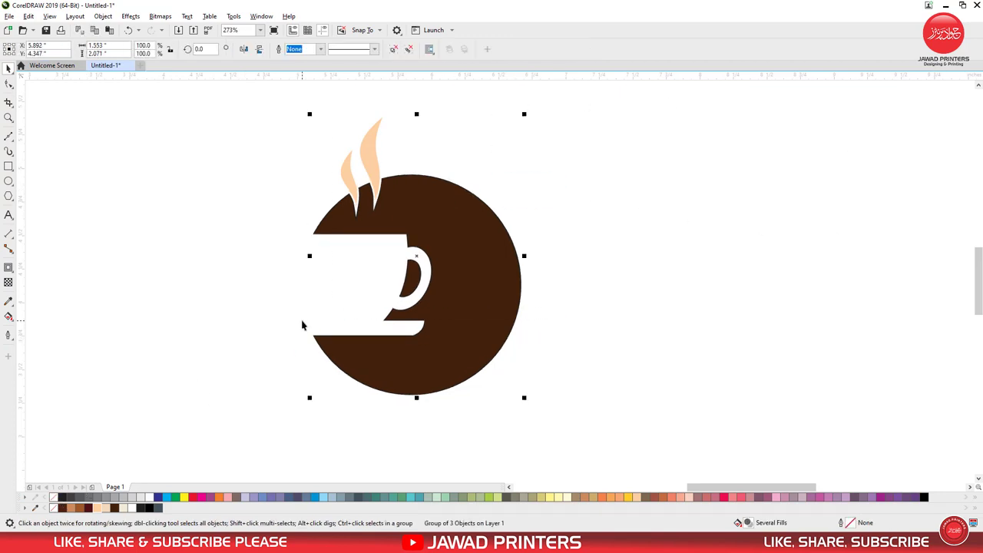
{"action": "scroll", "coordinate": [302, 338], "scroll_direction": "down", "scroll_amount": 3}
{"action": "left_click", "coordinate": [478, 308]}
Type the title COFFEE SHOP below the cup logo and zoom in
{"action": "left_click", "coordinate": [8, 215]}
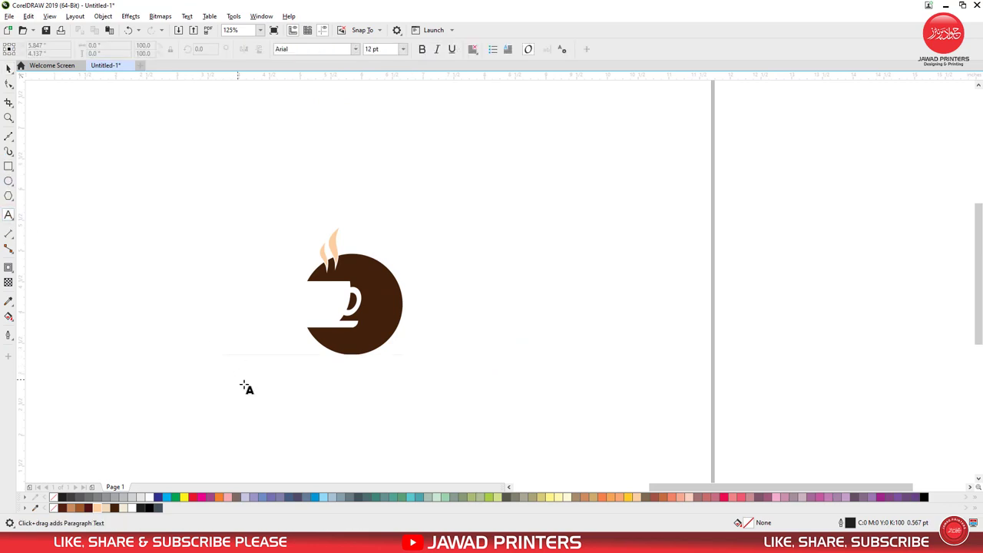
{"action": "left_click", "coordinate": [286, 401]}
{"action": "type", "text": "Co"}
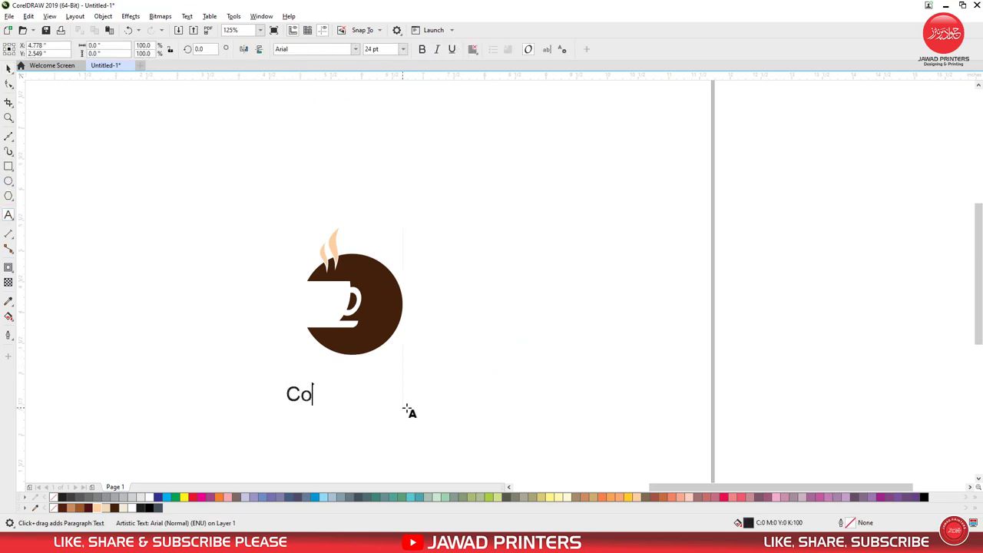
{"action": "type", "text": "FEE "}
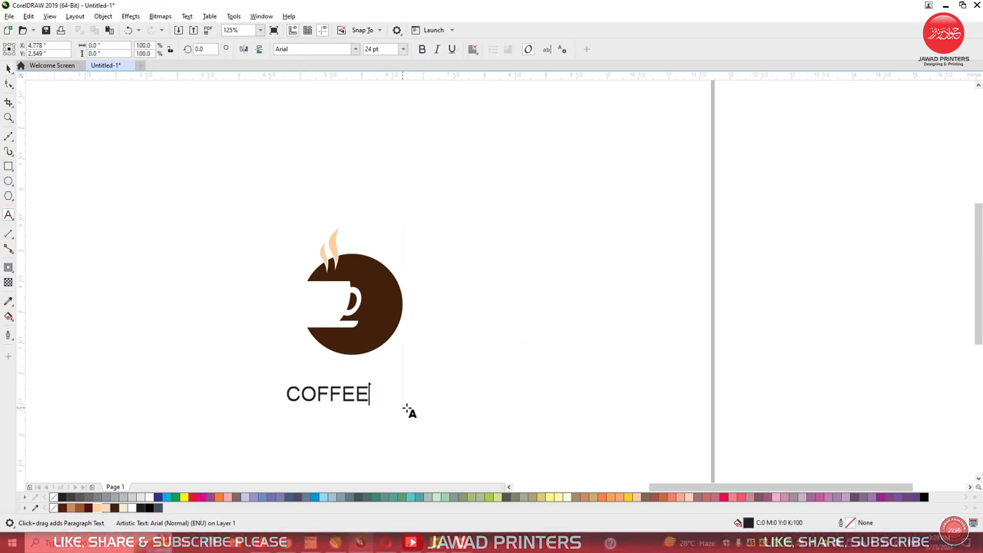
{"action": "type", "text": "SHOP"}
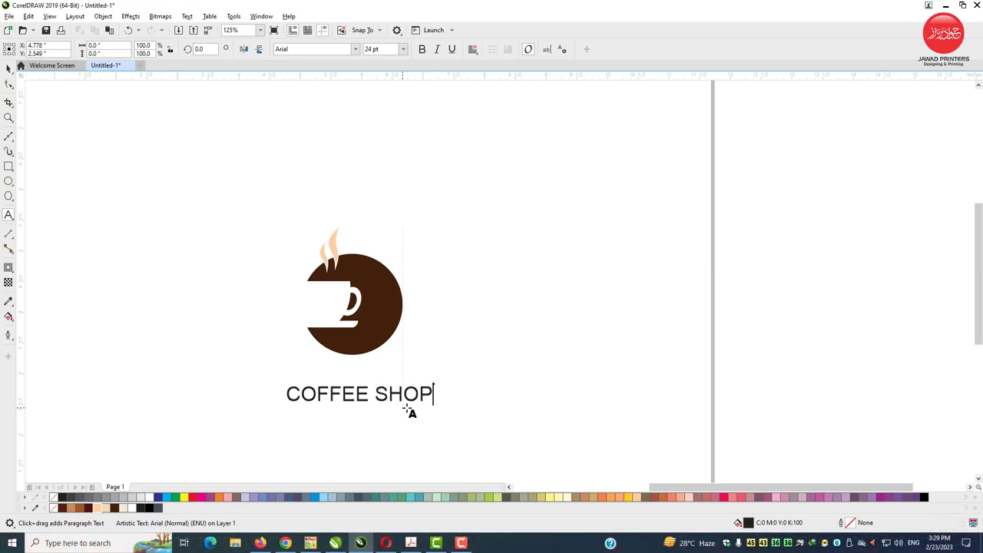
{"action": "key", "text": "ctrl+space"}
{"action": "key", "text": "z"}
{"action": "left_click_drag", "start_coordinate": [519, 448], "coordinate": [250, 222]}
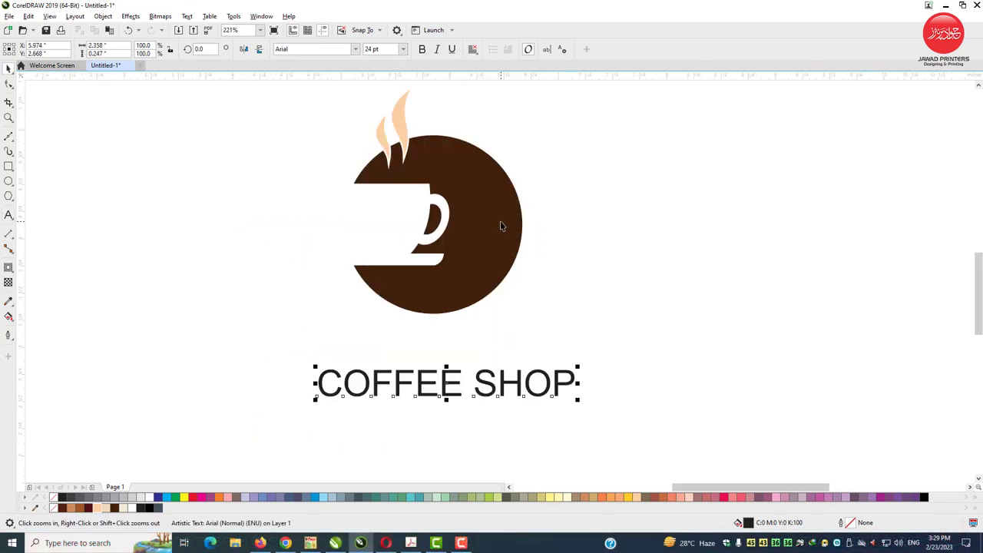
{"action": "key", "text": "space"}
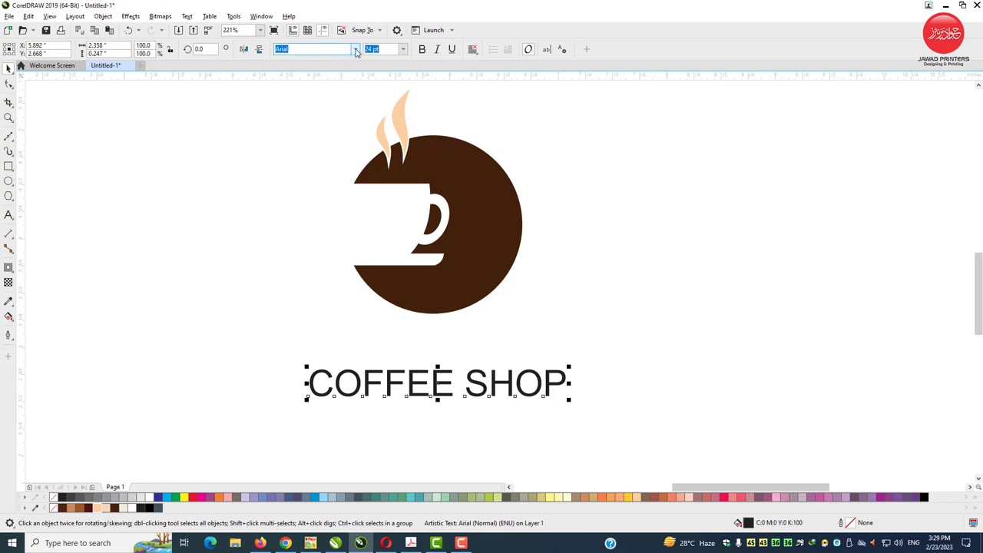
Set the title in SwitzerlandCondensed and centre it horizontally under the logo
{"action": "left_click", "coordinate": [355, 49]}
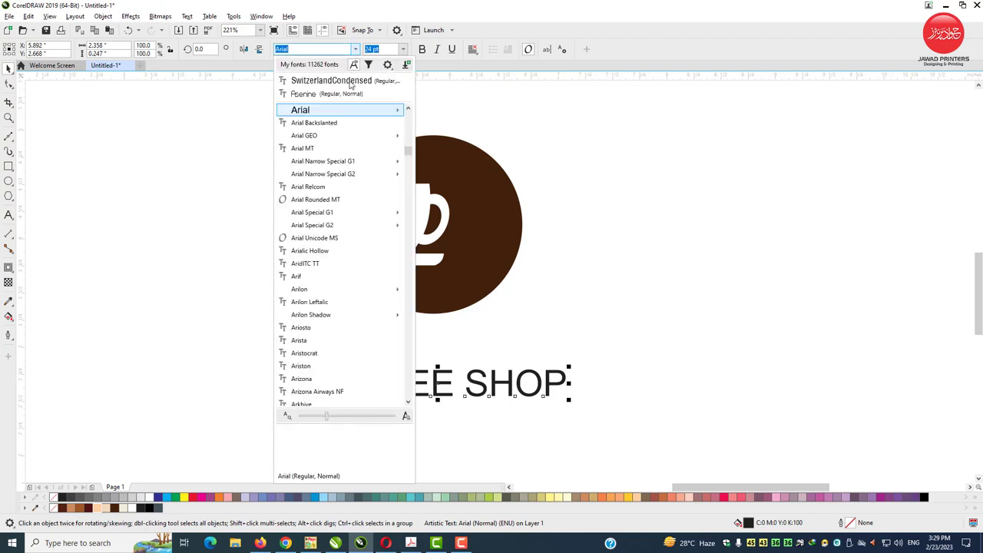
{"action": "left_click", "coordinate": [350, 81]}
{"action": "left_click", "coordinate": [469, 208], "text": "shift"}
{"action": "key", "text": "c"}
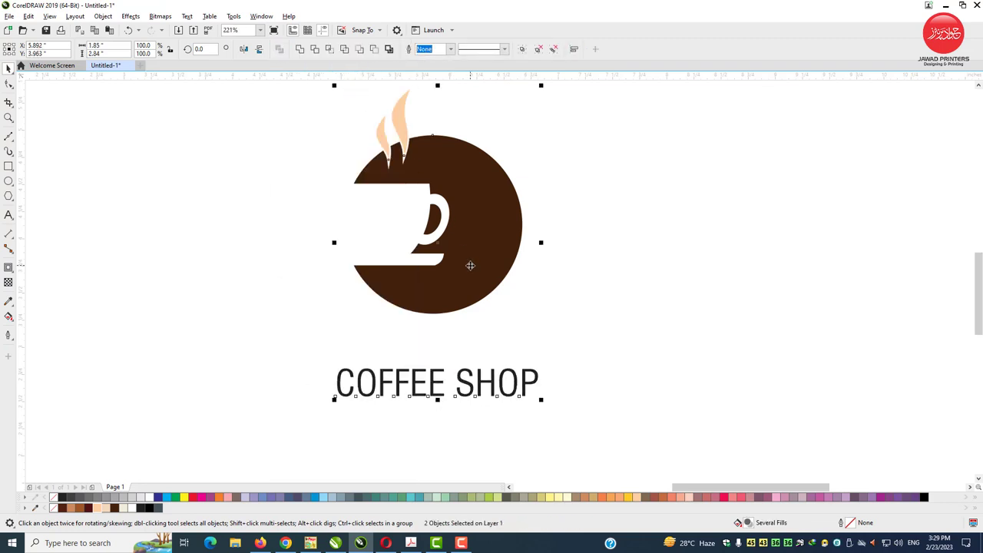
{"action": "left_click", "coordinate": [469, 264], "text": "shift"}
{"action": "left_click", "coordinate": [546, 415]}
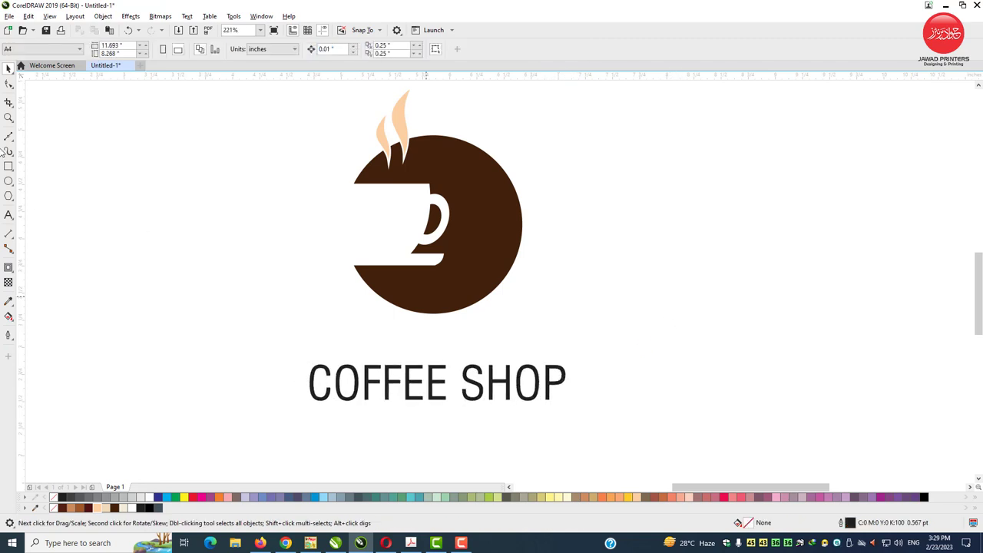
{"action": "left_click", "coordinate": [8, 166]}
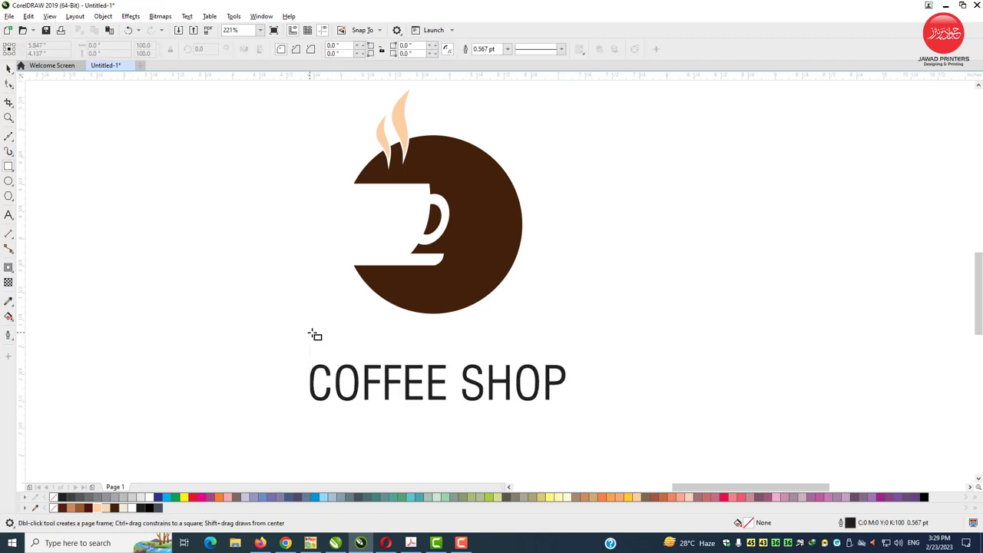
Draw a thin peach bar without outline above COFFEE SHOP
{"action": "left_click_drag", "start_coordinate": [309, 331], "coordinate": [568, 339]}
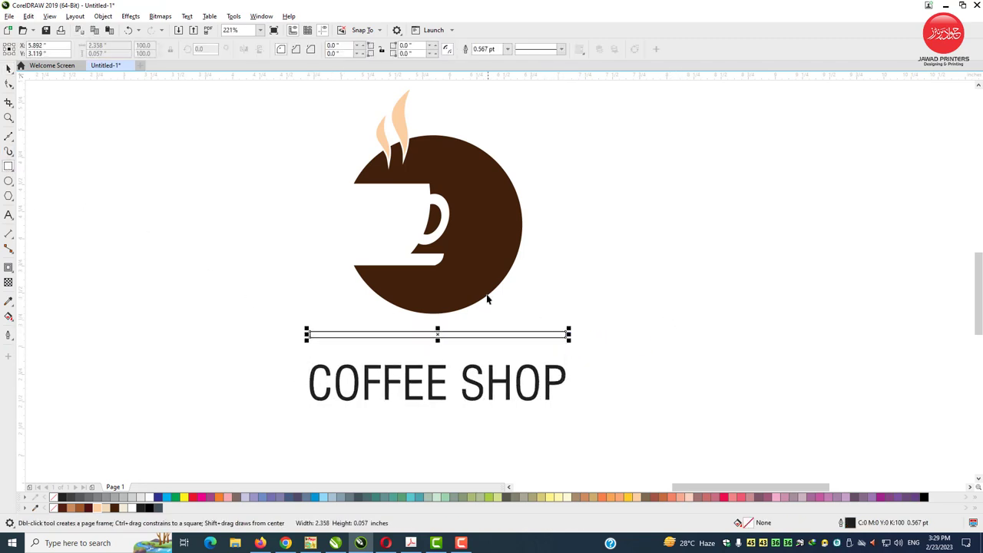
{"action": "key", "text": "space"}
{"action": "left_click", "coordinate": [89, 507]}
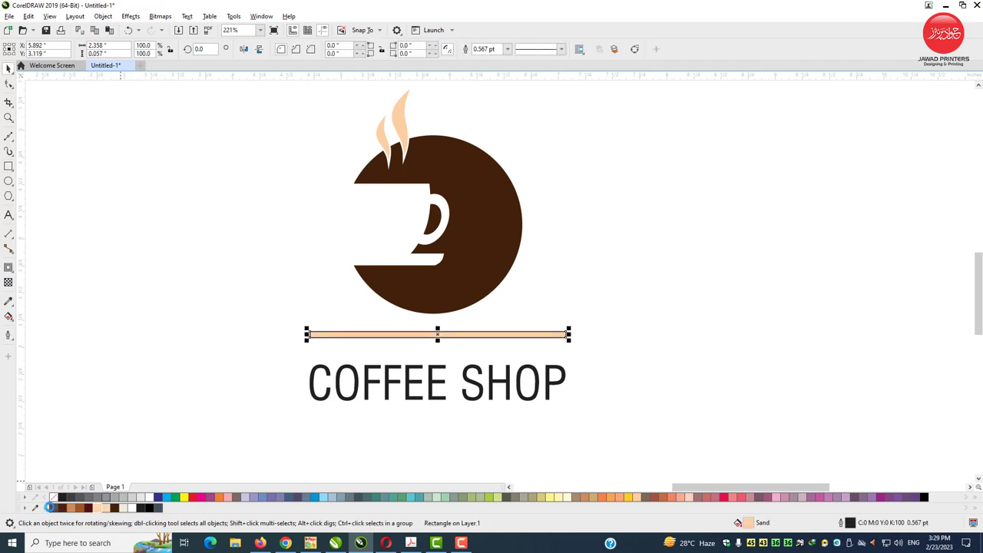
{"action": "right_click", "coordinate": [53, 507]}
{"action": "left_click_drag", "start_coordinate": [434, 384], "coordinate": [433, 373]}
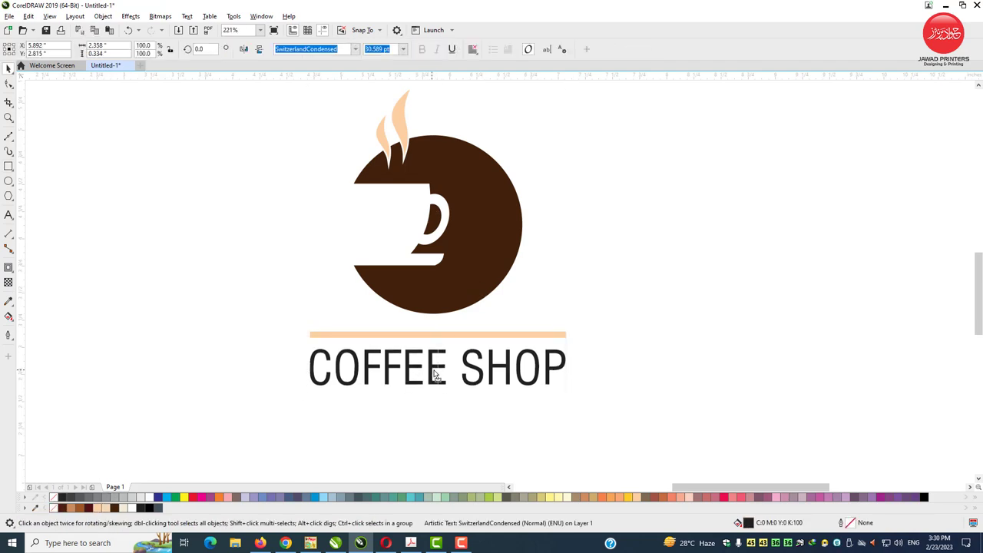
{"action": "left_click", "coordinate": [471, 335]}
Halve the bar's thickness, widen it, and enlarge COFFEE SHOP to match its width
{"action": "left_click", "coordinate": [9, 118]}
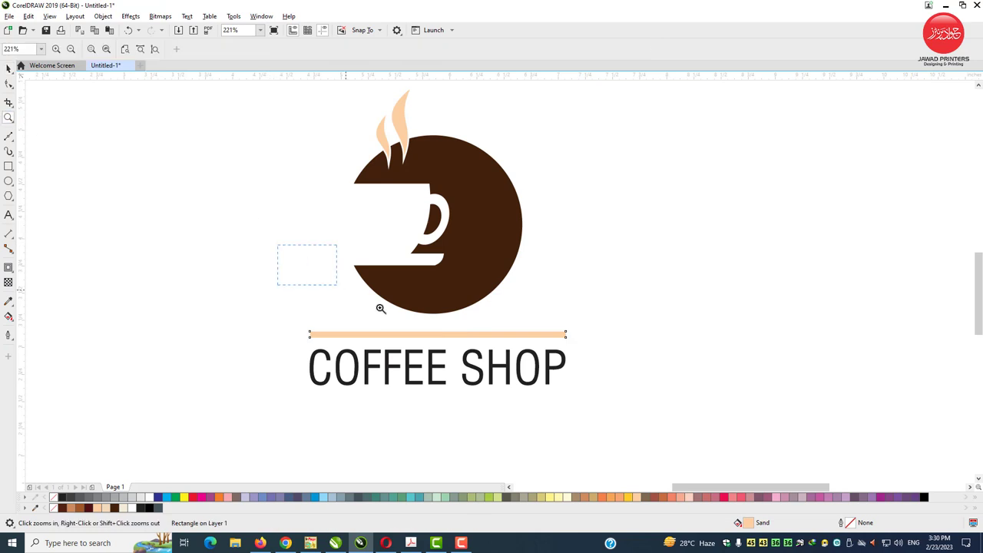
{"action": "left_click_drag", "start_coordinate": [279, 246], "coordinate": [597, 406]}
{"action": "key", "text": "space"}
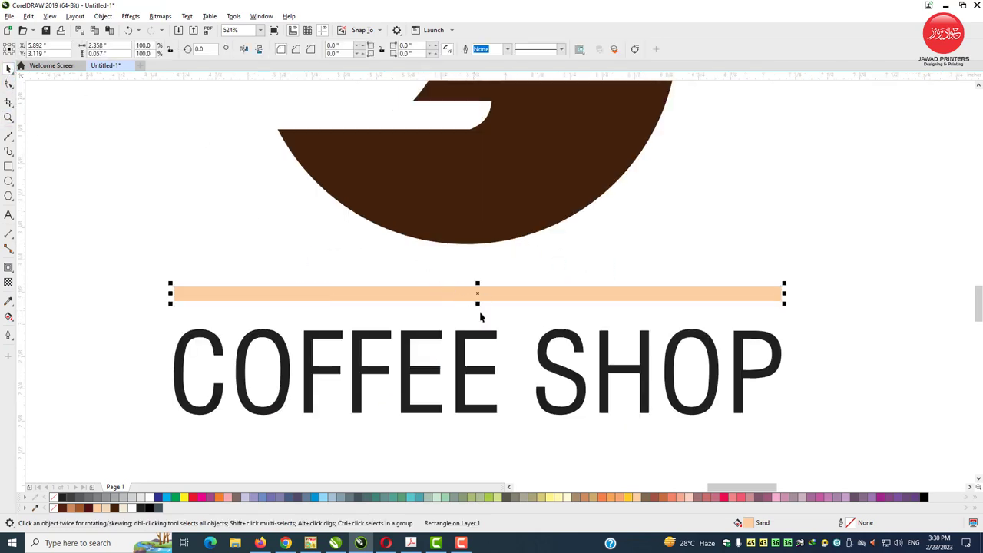
{"action": "left_click_drag", "start_coordinate": [478, 304], "coordinate": [478, 296]}
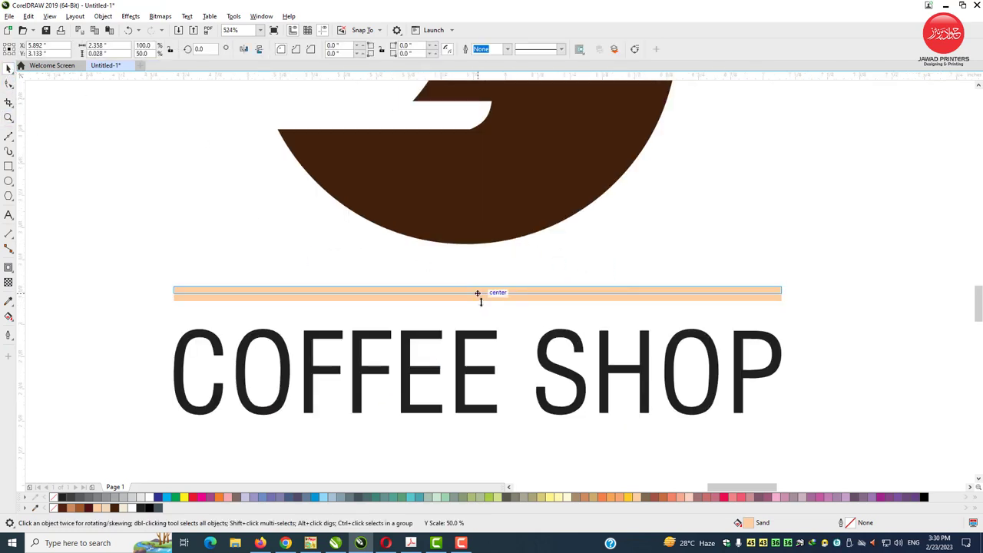
{"action": "left_click_drag", "start_coordinate": [784, 289], "coordinate": [852, 289]}
{"action": "left_click", "coordinate": [786, 362]}
{"action": "left_click_drag", "start_coordinate": [783, 326], "coordinate": [849, 294]}
{"action": "left_click", "coordinate": [772, 290], "text": "shift"}
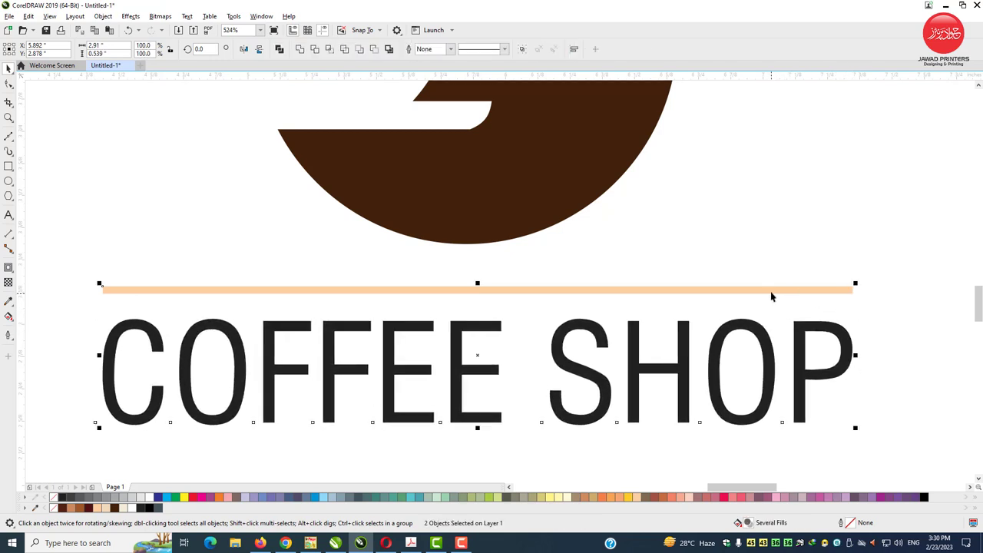
Copy the bar below the title and add a 45% title copy beneath it
{"action": "scroll", "coordinate": [768, 290], "scroll_direction": "down", "scroll_amount": 3}
{"action": "left_click_drag", "start_coordinate": [737, 287], "coordinate": [735, 365]}
{"action": "left_click", "coordinate": [687, 330]}
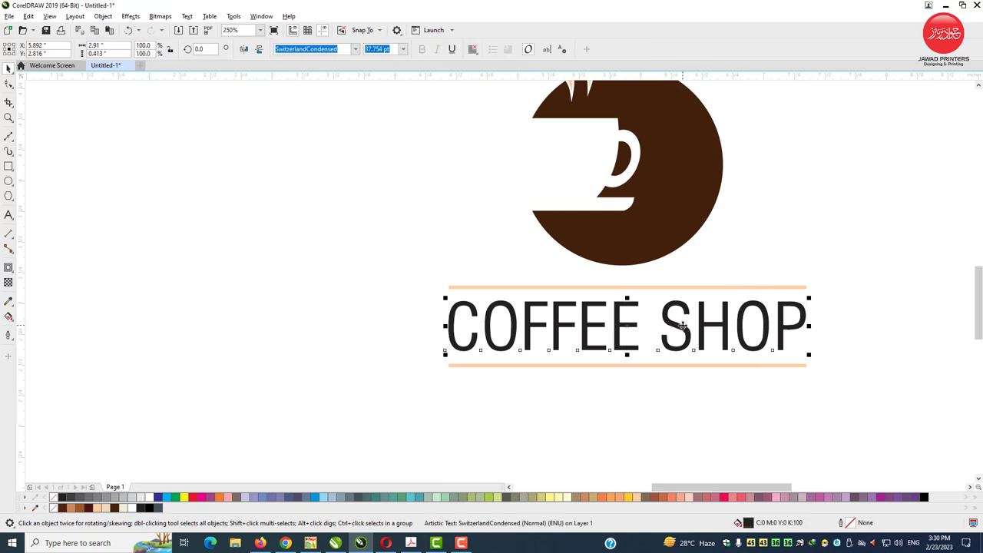
{"action": "left_click_drag", "start_coordinate": [683, 326], "coordinate": [687, 382]}
{"action": "left_click_drag", "start_coordinate": [807, 409], "coordinate": [708, 411]}
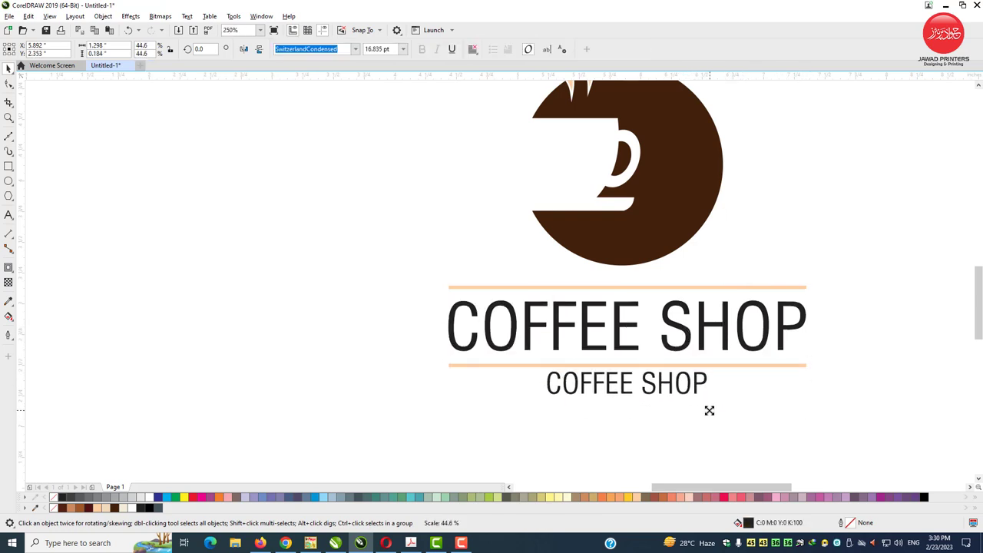
{"action": "left_click_drag", "start_coordinate": [629, 384], "coordinate": [630, 376]}
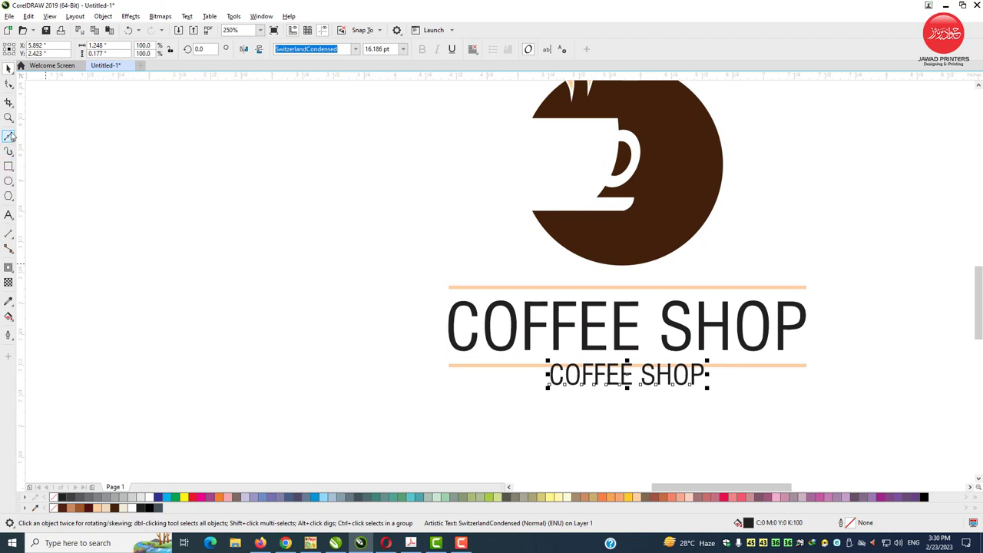
Change the small copy's text to 'The Taste Maker' and centre it under COFFEE SHOP
{"action": "left_click_drag", "start_coordinate": [421, 259], "coordinate": [803, 428]}
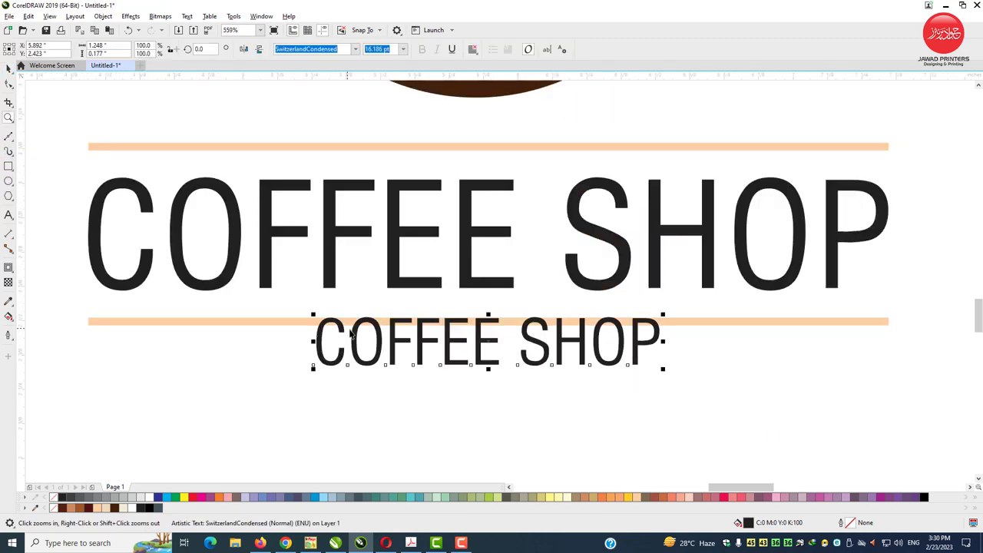
{"action": "key", "text": "F8"}
{"action": "key", "text": "ctrl+a"}
{"action": "type", "text": "t"}
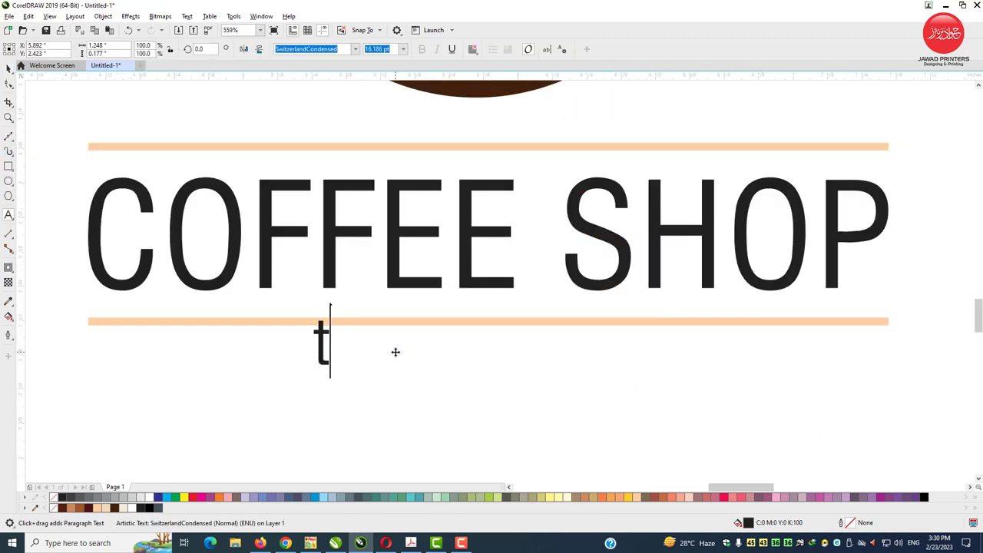
{"action": "key", "text": "BackSpace"}
{"action": "type", "text": "th"}
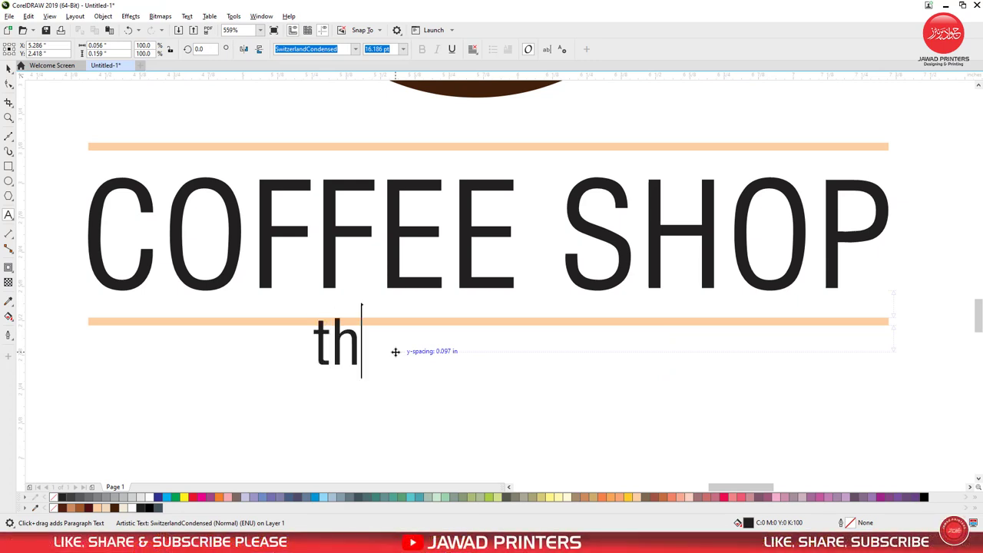
{"action": "type", "text": "e"}
{"action": "key", "text": "BackSpace"}
{"action": "key", "text": "BackSpace"}
{"action": "key", "text": "BackSpace"}
{"action": "type", "text": "The"}
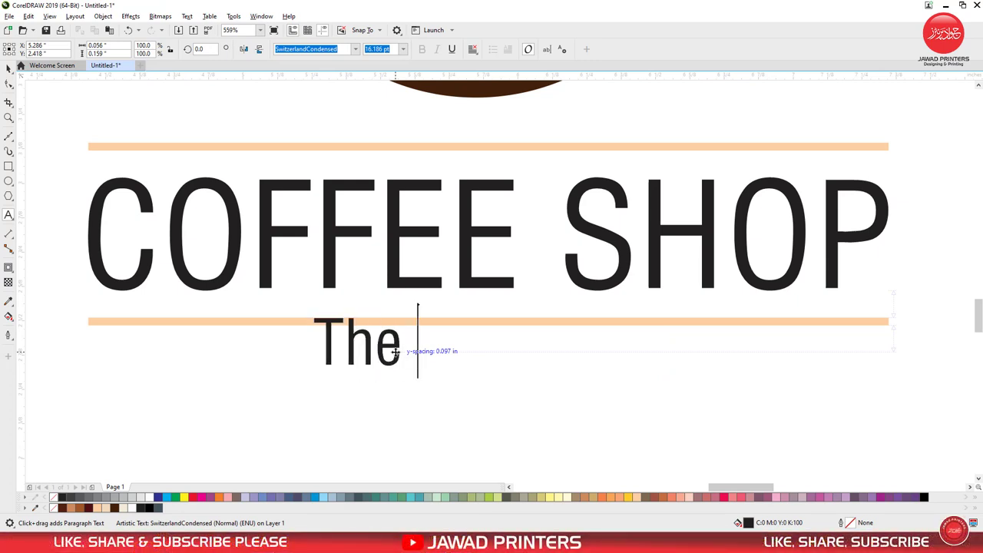
{"action": "type", "text": " Tase"}
{"action": "key", "text": "BackSpace"}
{"action": "key", "text": "BackSpace"}
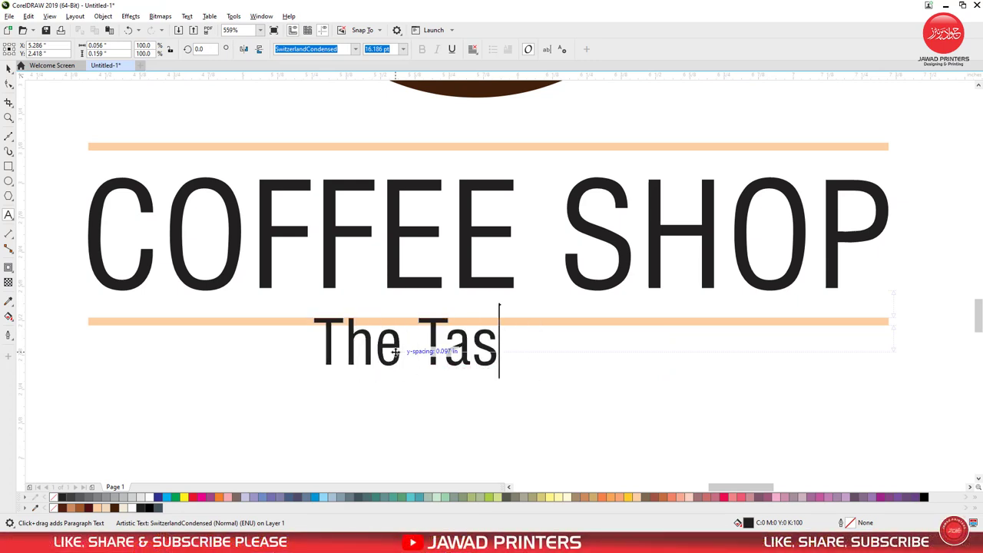
{"action": "type", "text": "te Maker"}
{"action": "key", "text": "ctrl+space"}
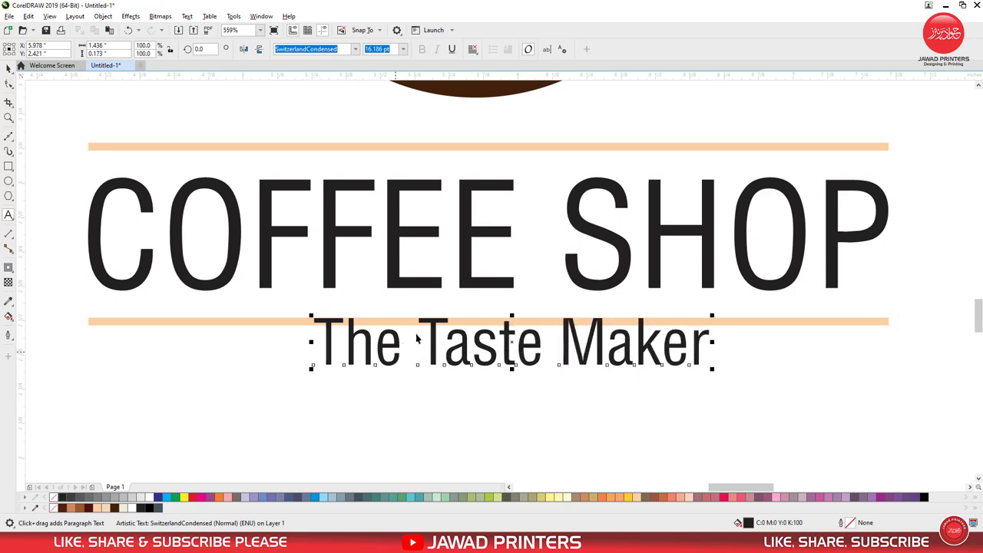
{"action": "key", "text": "p"}
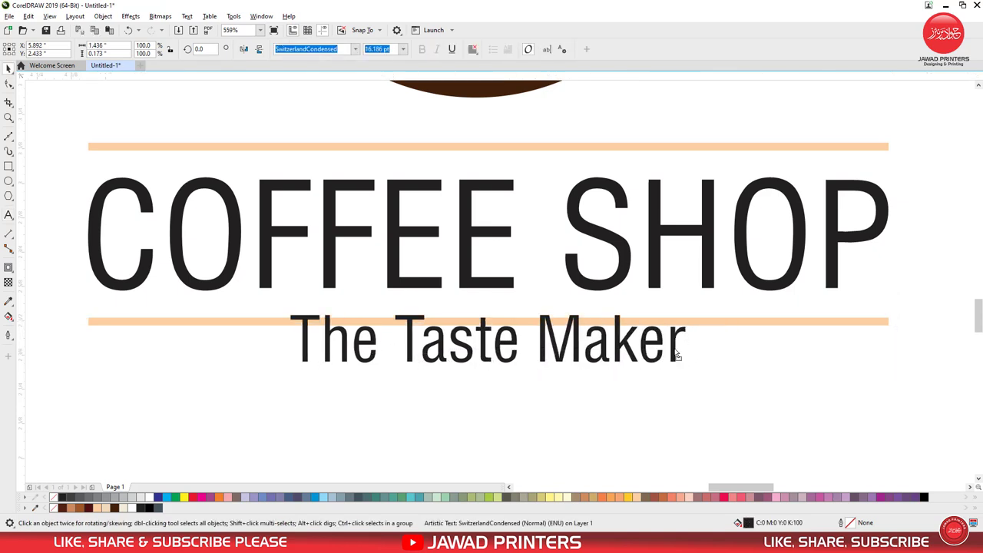
Split the lower bar into two short peach bars flanking The Taste Maker
{"action": "left_click_drag", "start_coordinate": [731, 322], "coordinate": [732, 345]}
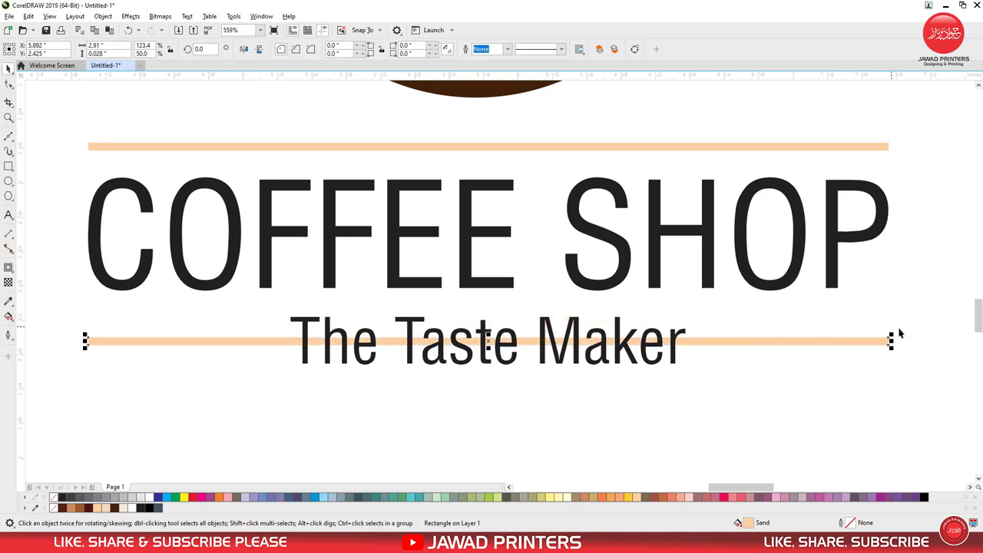
{"action": "left_click_drag", "start_coordinate": [891, 343], "coordinate": [264, 343]}
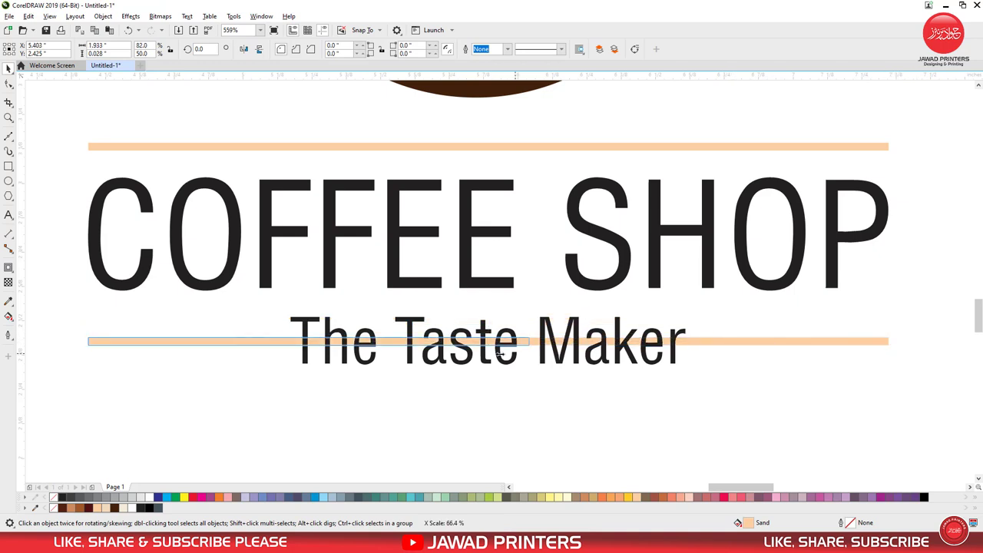
{"action": "right_click", "coordinate": [240, 344]}
{"action": "left_click", "coordinate": [280, 100]}
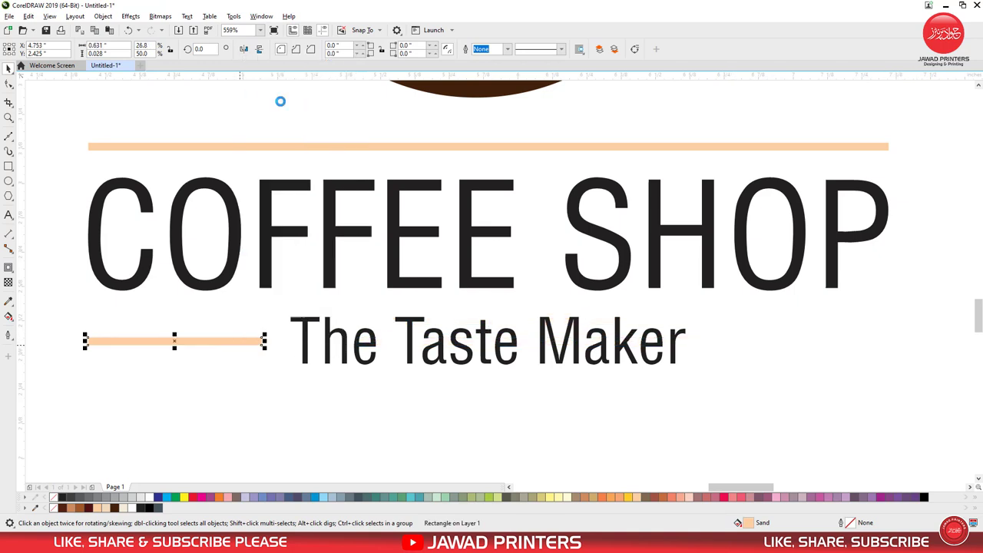
{"action": "right_click", "coordinate": [296, 427]}
{"action": "left_click", "coordinate": [282, 376]}
{"action": "left_click_drag", "start_coordinate": [262, 343], "coordinate": [885, 344]}
{"action": "left_click", "coordinate": [867, 154], "text": "shift"}
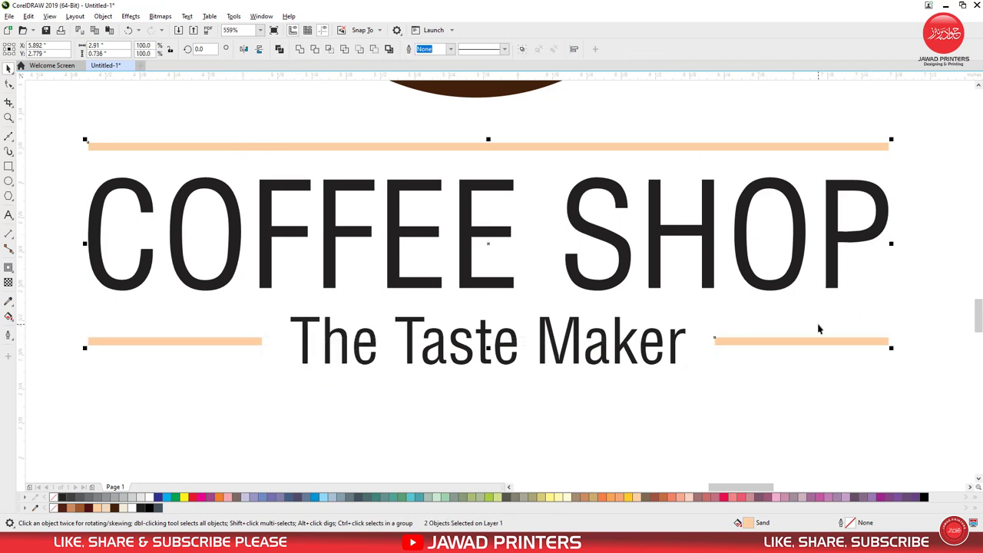
{"action": "scroll", "coordinate": [819, 330], "scroll_direction": "down", "scroll_amount": 2}
{"action": "scroll", "coordinate": [818, 330], "scroll_direction": "down", "scroll_amount": 2}
Colour the COFFEE SHOP title dark brown and move the logo up and right
{"action": "key", "text": "F2"}
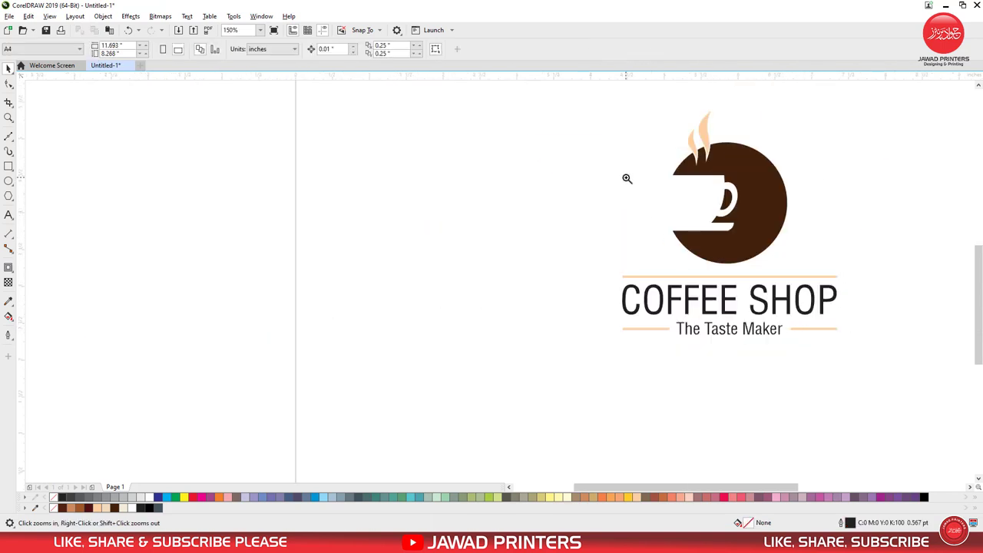
{"action": "left_click_drag", "start_coordinate": [625, 176], "coordinate": [855, 374]}
{"action": "left_click", "coordinate": [574, 340]}
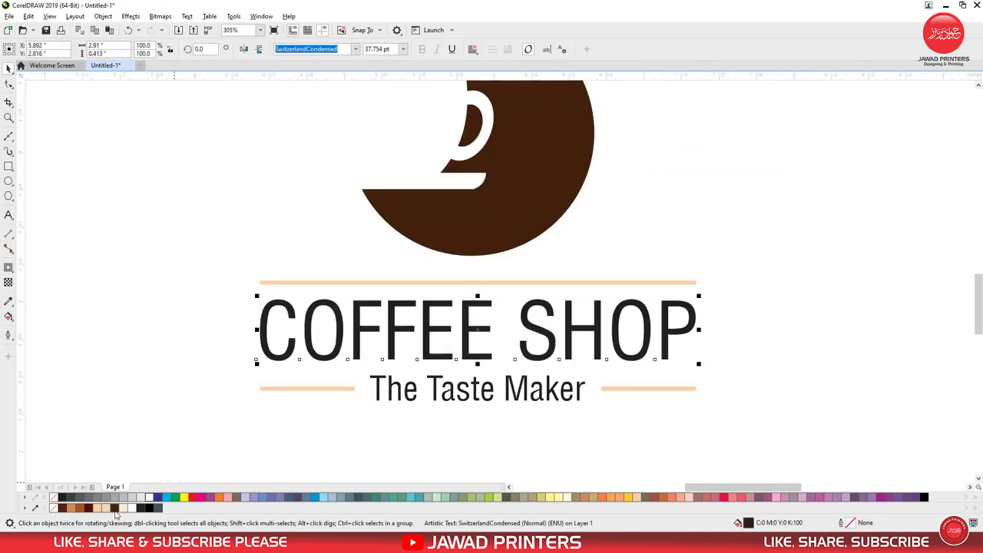
{"action": "left_click", "coordinate": [115, 509]}
{"action": "left_click", "coordinate": [435, 390]}
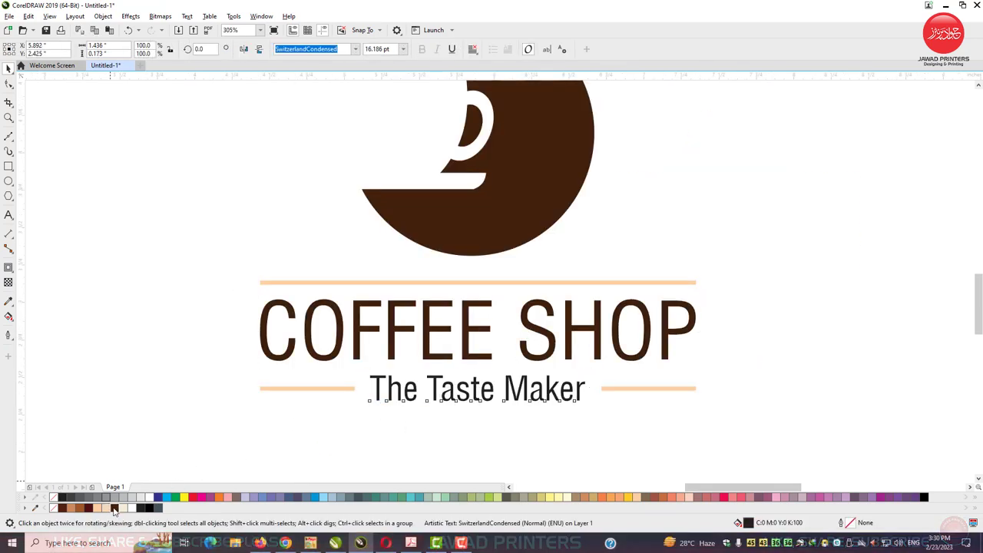
{"action": "scroll", "coordinate": [265, 384], "scroll_direction": "down", "scroll_amount": 2}
{"action": "left_click", "coordinate": [414, 307]}
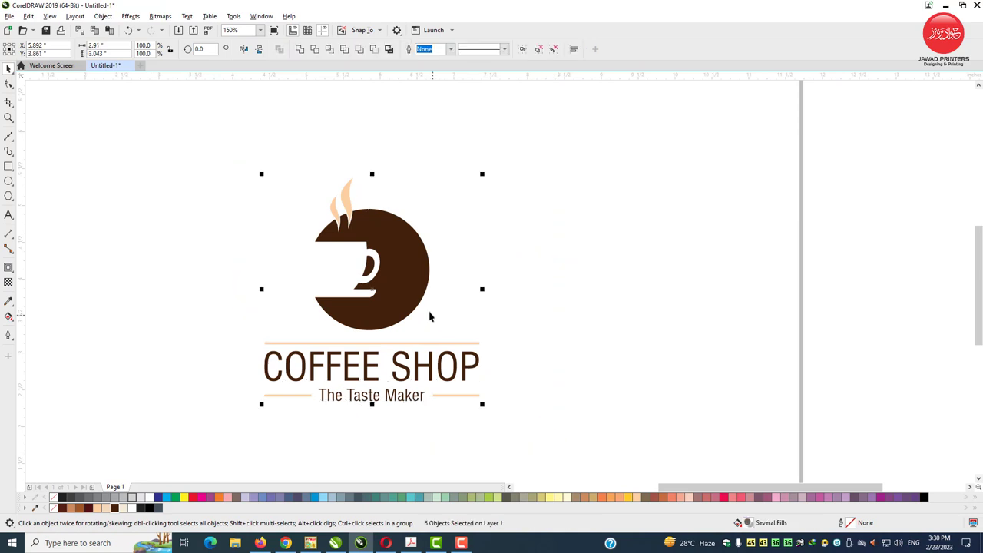
{"action": "scroll", "coordinate": [411, 297], "scroll_direction": "down", "scroll_amount": 1}
{"action": "left_click_drag", "start_coordinate": [409, 290], "coordinate": [439, 212]}
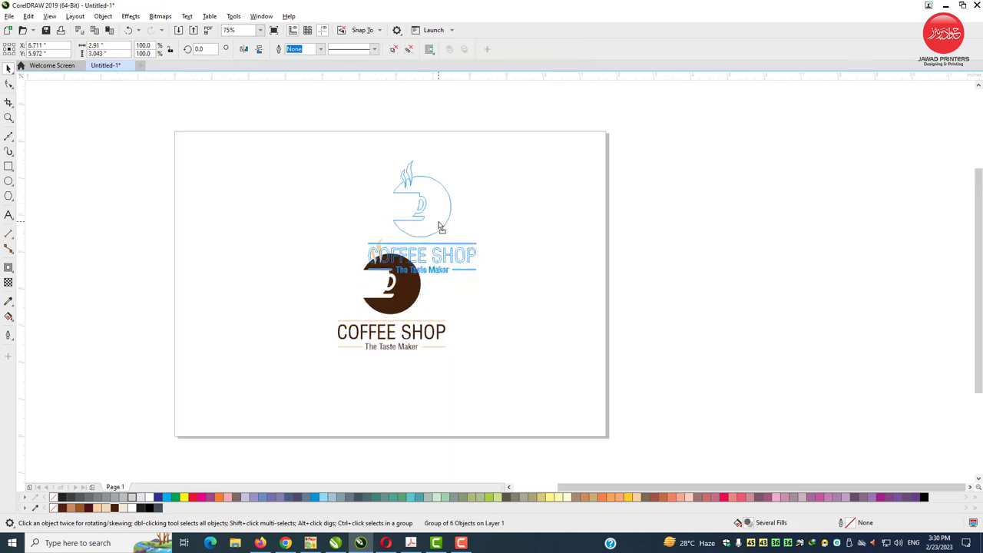
Draw a rectangle from the page's top-left corner and adjust its options
{"action": "left_click", "coordinate": [9, 166]}
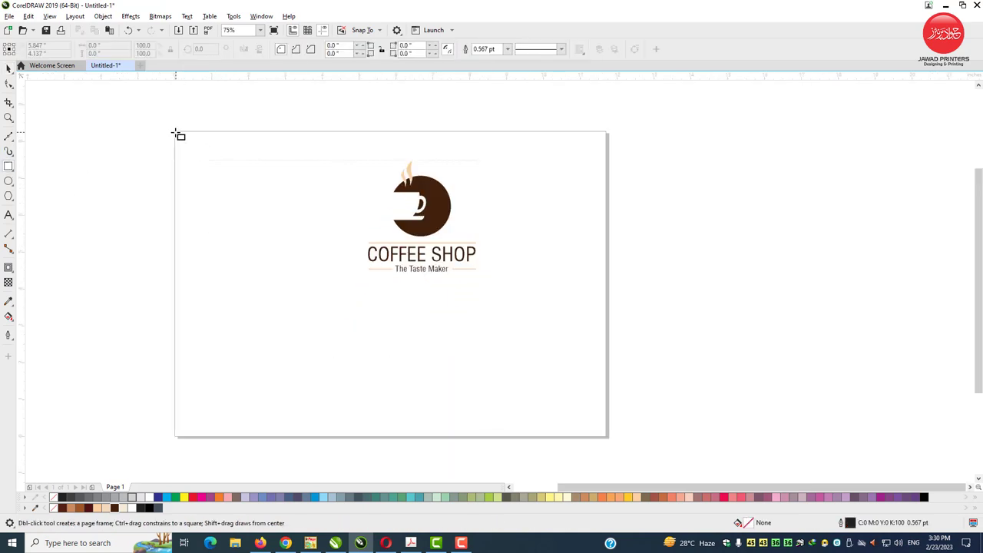
{"action": "left_click_drag", "start_coordinate": [175, 132], "coordinate": [386, 284]}
{"action": "key", "text": "space"}
{"action": "right_click", "coordinate": [294, 156]}
{"action": "left_click", "coordinate": [318, 201]}
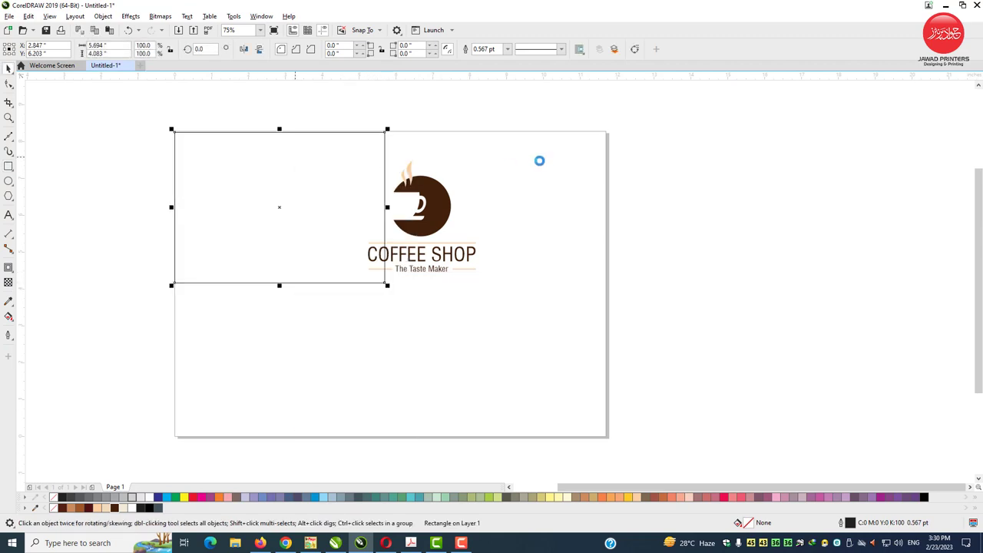
{"action": "right_click", "coordinate": [539, 161]}
{"action": "left_click", "coordinate": [348, 179]}
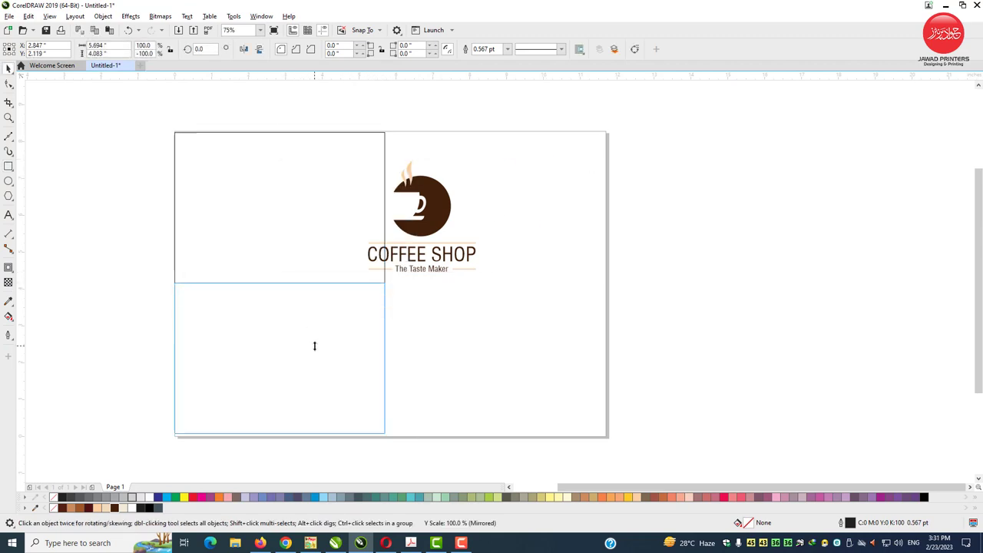
Copy the rectangle below itself, mirror both rightward, and stretch the panels to the page edges
{"action": "left_click_drag", "start_coordinate": [280, 131], "coordinate": [280, 282]}
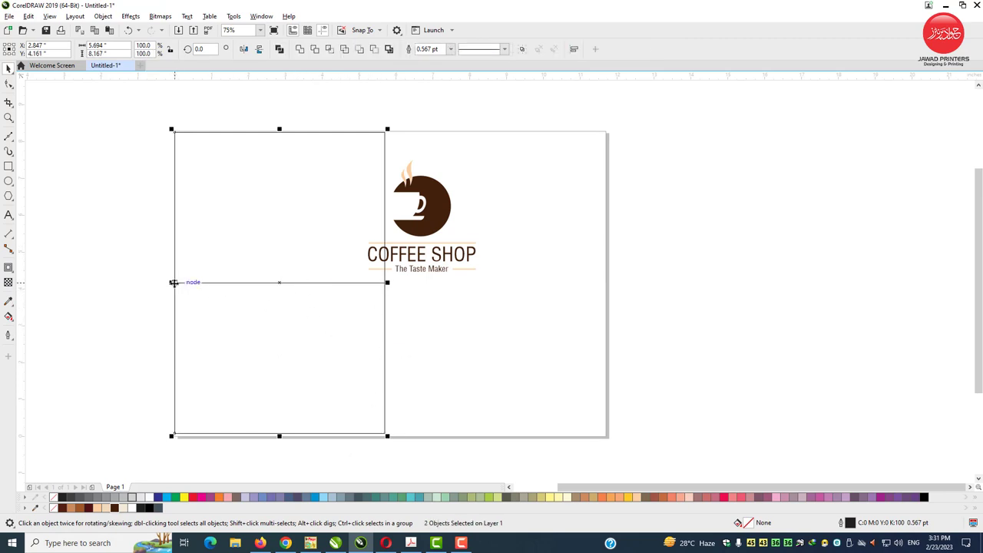
{"action": "left_click_drag", "start_coordinate": [173, 282], "coordinate": [537, 336]}
{"action": "left_click", "coordinate": [300, 49]}
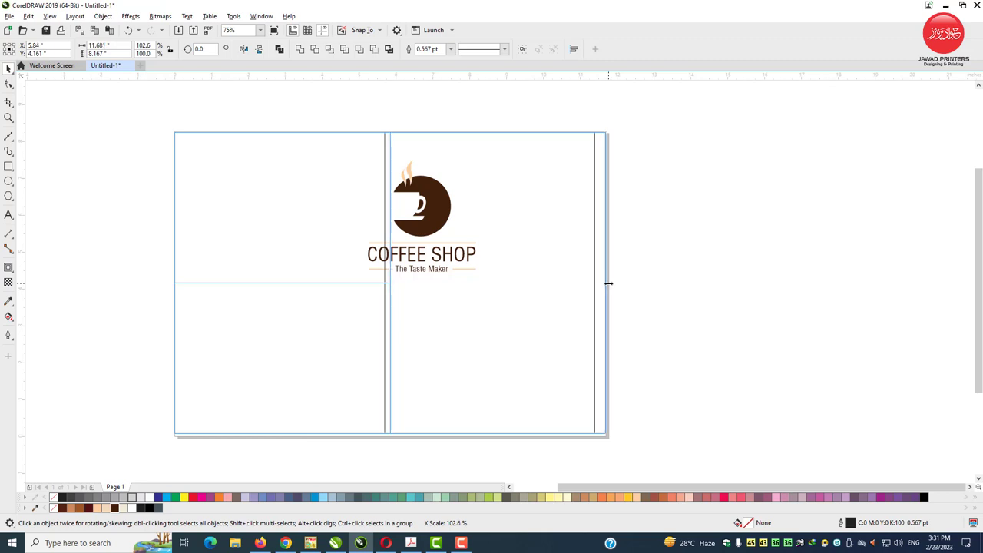
{"action": "left_click_drag", "start_coordinate": [606, 283], "coordinate": [608, 283]}
{"action": "left_click_drag", "start_coordinate": [392, 439], "coordinate": [393, 439]}
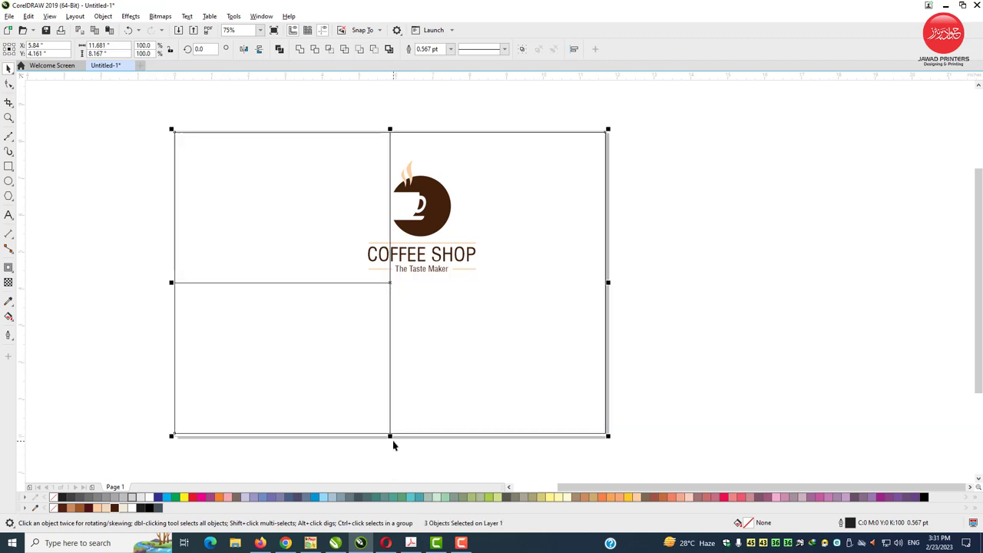
Zoom in to inspect where the panels meet at the bottom
{"action": "key", "text": "z"}
{"action": "left_click", "coordinate": [395, 430]}
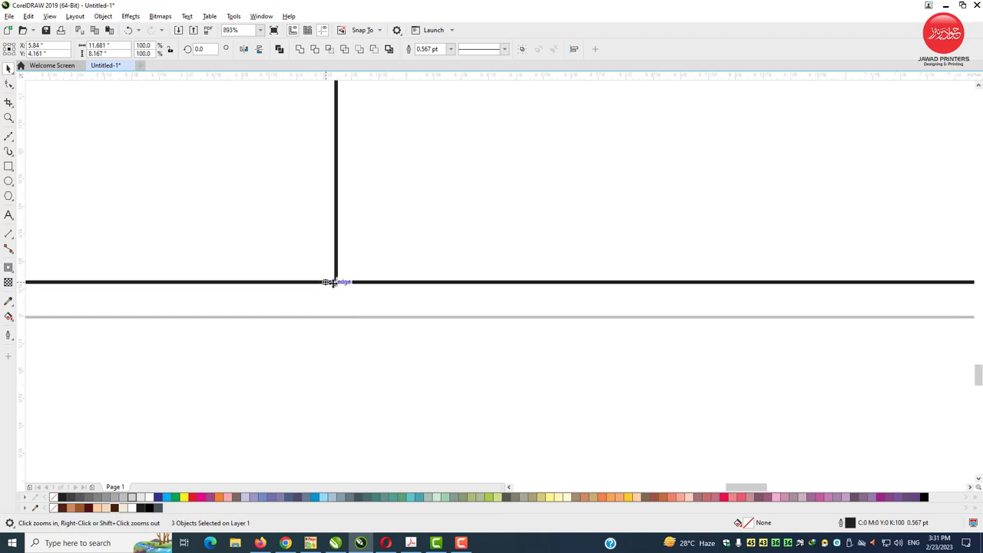
{"action": "scroll", "coordinate": [338, 286], "scroll_direction": "down", "scroll_amount": 1}
{"action": "scroll", "coordinate": [338, 285], "scroll_direction": "down", "scroll_amount": 1}
{"action": "scroll", "coordinate": [339, 285], "scroll_direction": "down", "scroll_amount": 2}
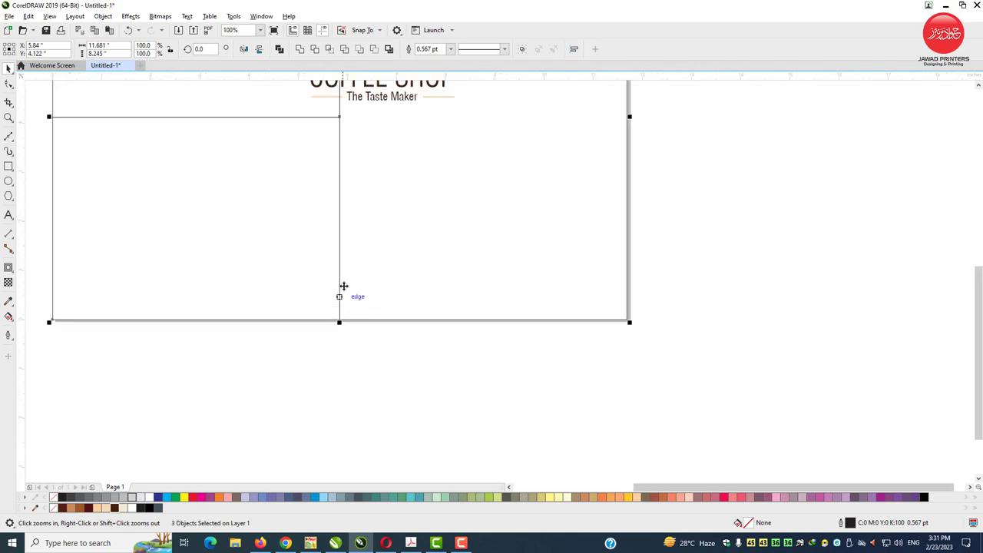
{"action": "scroll", "coordinate": [340, 285], "scroll_direction": "down", "scroll_amount": 1}
{"action": "scroll", "coordinate": [335, 117], "scroll_direction": "up", "scroll_amount": 2}
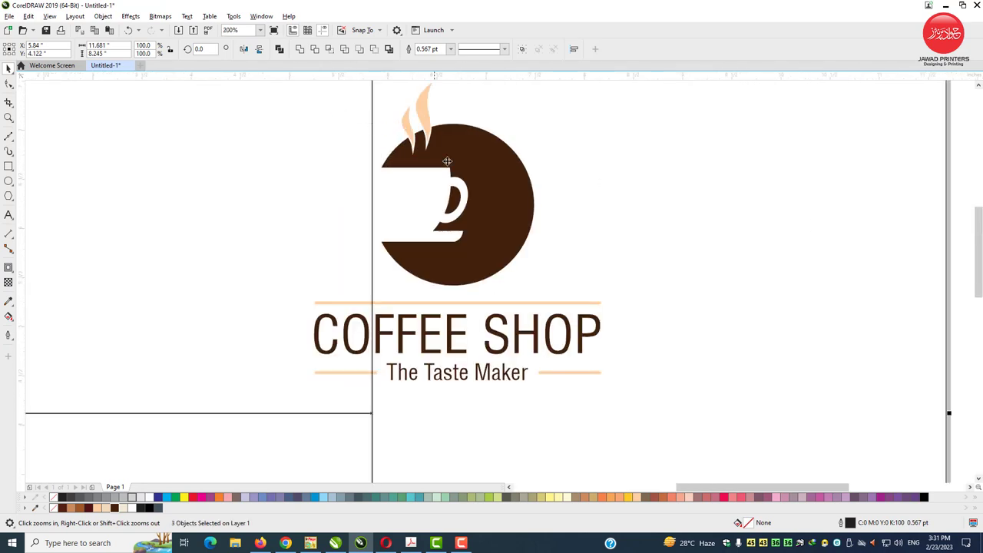
{"action": "scroll", "coordinate": [980, 284], "scroll_direction": "up", "scroll_amount": 3}
{"action": "scroll", "coordinate": [368, 146], "scroll_direction": "up", "scroll_amount": 2}
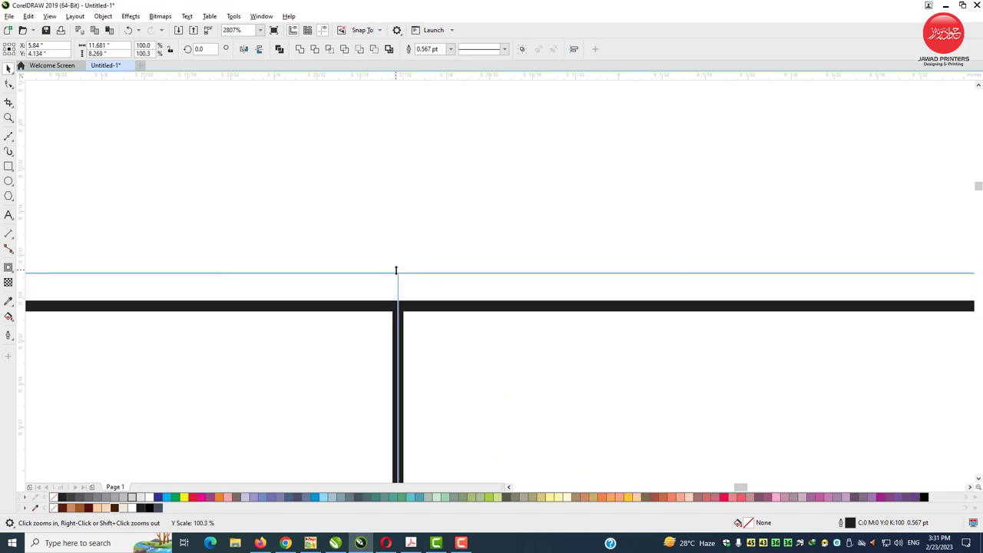
{"action": "scroll", "coordinate": [395, 304], "scroll_direction": "down", "scroll_amount": 3}
{"action": "scroll", "coordinate": [396, 276], "scroll_direction": "down", "scroll_amount": 3}
Deselect the panels, check the logo selection, then select the top-left panel
{"action": "left_click", "coordinate": [589, 466]}
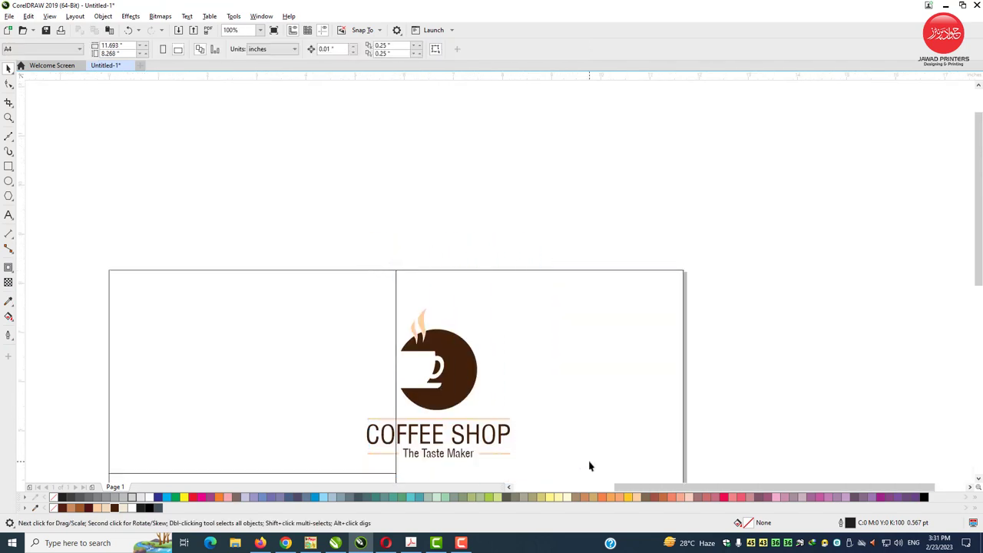
{"action": "scroll", "coordinate": [541, 396], "scroll_direction": "down", "scroll_amount": 1}
{"action": "left_click_drag", "start_coordinate": [443, 433], "coordinate": [423, 453]}
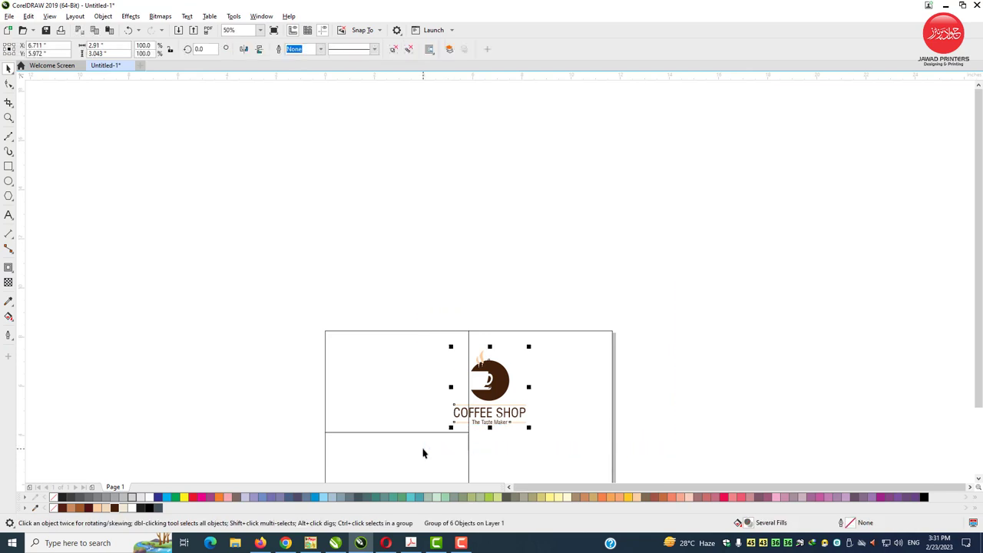
{"action": "left_click", "coordinate": [300, 287]}
{"action": "scroll", "coordinate": [300, 287], "scroll_direction": "up", "scroll_amount": 1}
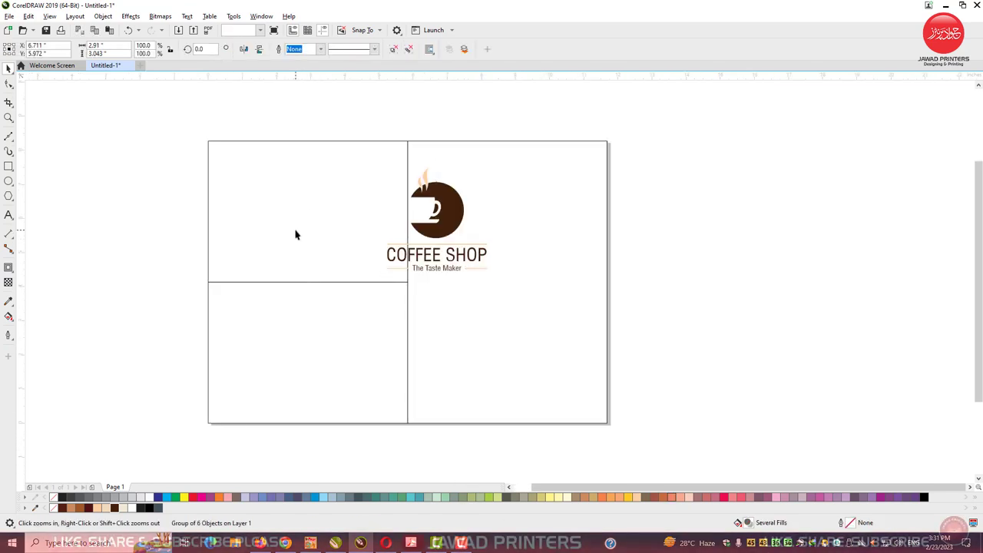
{"action": "left_click", "coordinate": [294, 233]}
Fill the top-left panel cream and bottom-left dark brown, and shrink the logo onto the cream panel
{"action": "left_click", "coordinate": [118, 508]}
{"action": "left_click", "coordinate": [230, 390]}
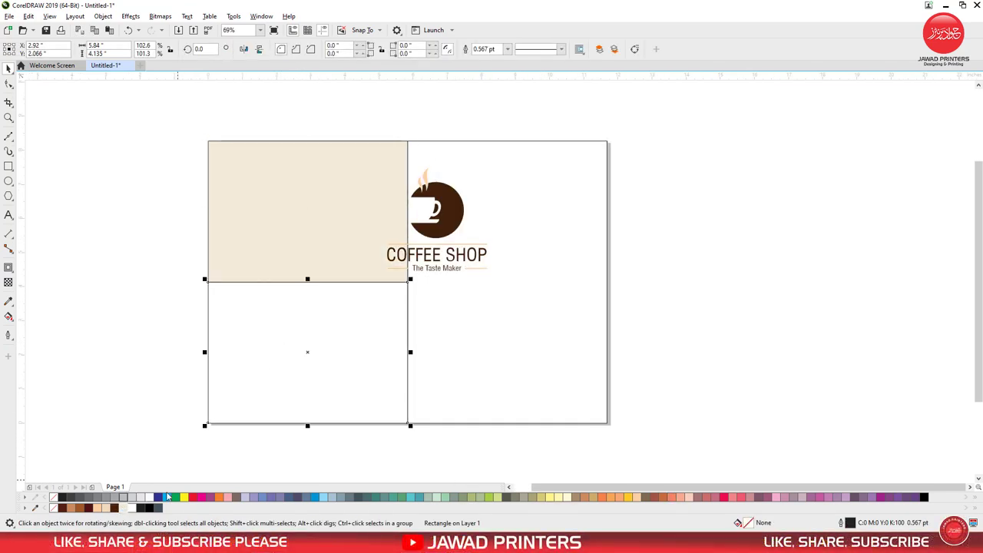
{"action": "left_click", "coordinate": [116, 508]}
{"action": "left_click_drag", "start_coordinate": [436, 209], "coordinate": [309, 196]}
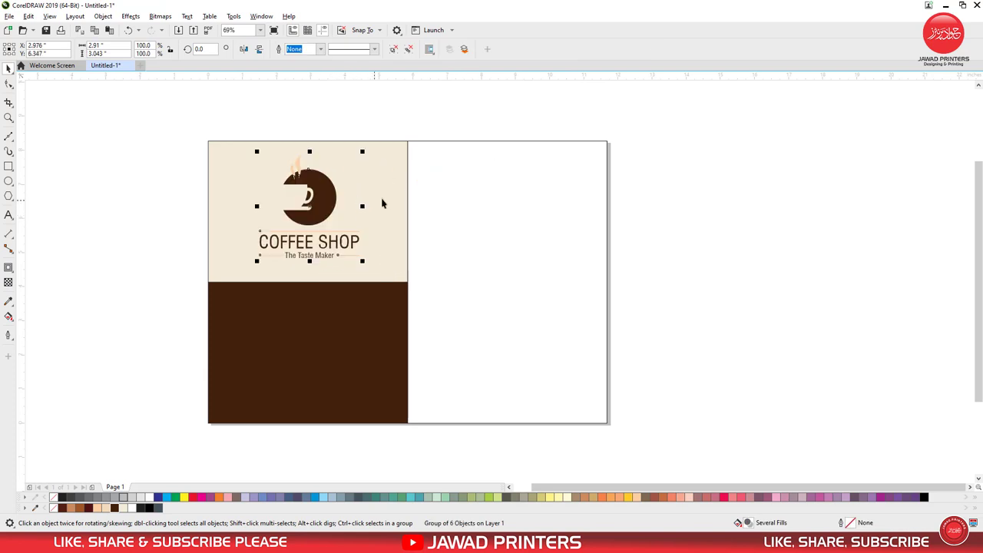
{"action": "left_click_drag", "start_coordinate": [382, 202], "coordinate": [380, 208]}
{"action": "left_click_drag", "start_coordinate": [362, 269], "coordinate": [351, 257]}
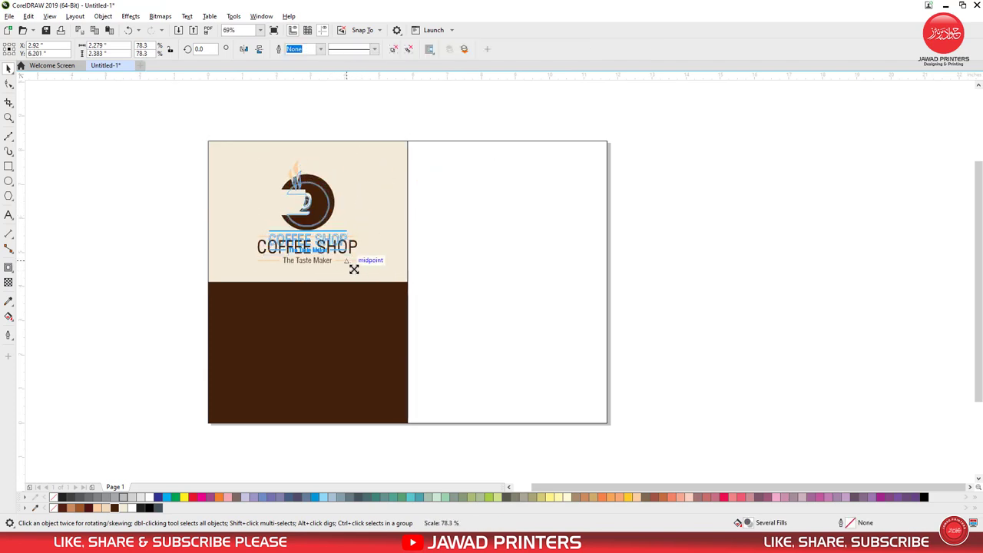
{"action": "left_click", "coordinate": [315, 218]}
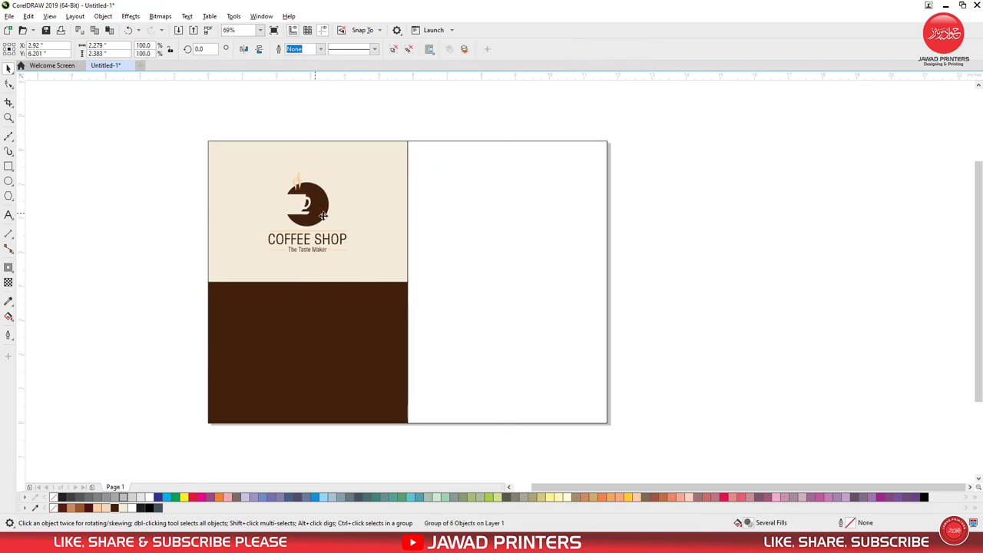
Copy the logo centred on the white panel at about 144%, and another onto the brown panel
{"action": "left_click_drag", "start_coordinate": [315, 218], "coordinate": [516, 278]}
{"action": "left_click", "coordinate": [542, 216], "text": "shift"}
{"action": "key", "text": "c"}
{"action": "key", "text": "e"}
{"action": "left_click", "coordinate": [542, 216], "text": "shift"}
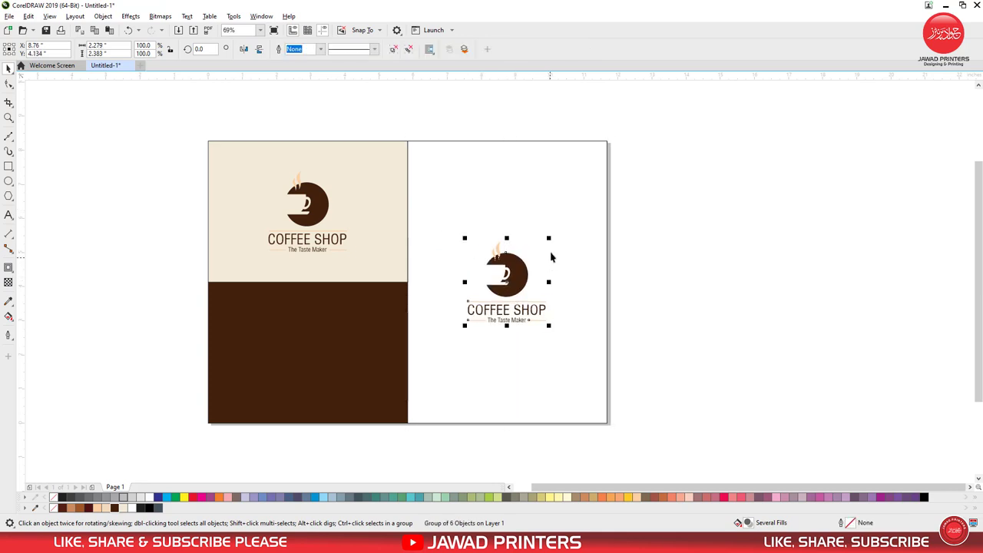
{"action": "left_click_drag", "start_coordinate": [547, 235], "coordinate": [566, 210]}
{"action": "left_click_drag", "start_coordinate": [485, 235], "coordinate": [485, 235]}
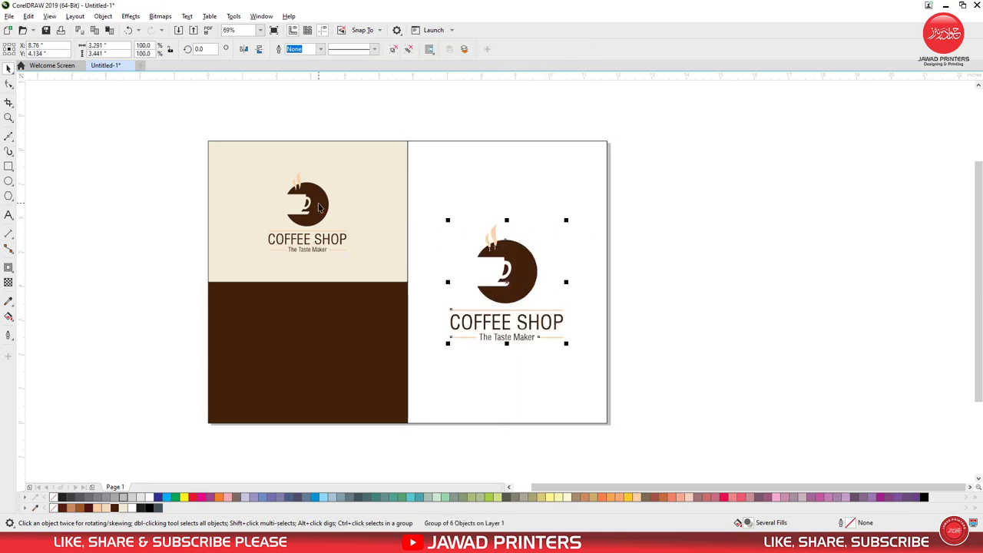
{"action": "left_click_drag", "start_coordinate": [507, 277], "coordinate": [307, 338]}
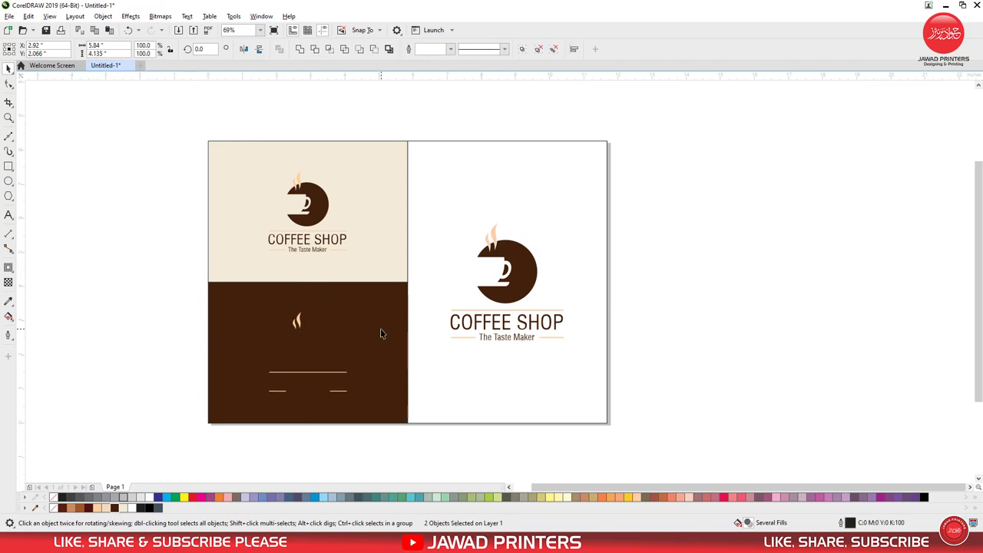
Turn the brown panel logo's cup circle and COFFEE SHOP text white
{"action": "key", "text": "z"}
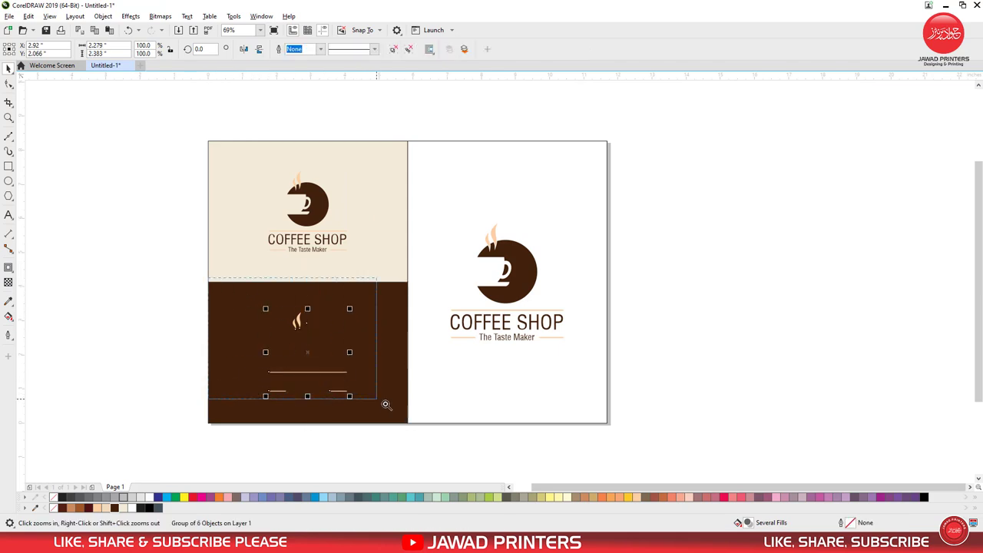
{"action": "left_click_drag", "start_coordinate": [386, 405], "coordinate": [386, 407]}
{"action": "left_click", "coordinate": [430, 244], "text": "ctrl"}
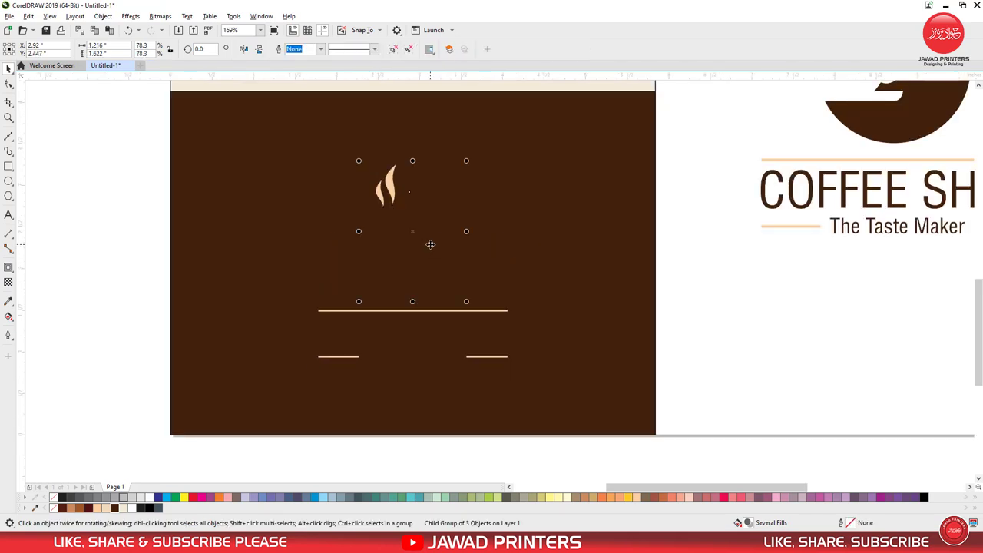
{"action": "left_click", "coordinate": [134, 507]}
{"action": "key", "text": "ctrl+z"}
{"action": "left_click", "coordinate": [430, 250], "text": "ctrl"}
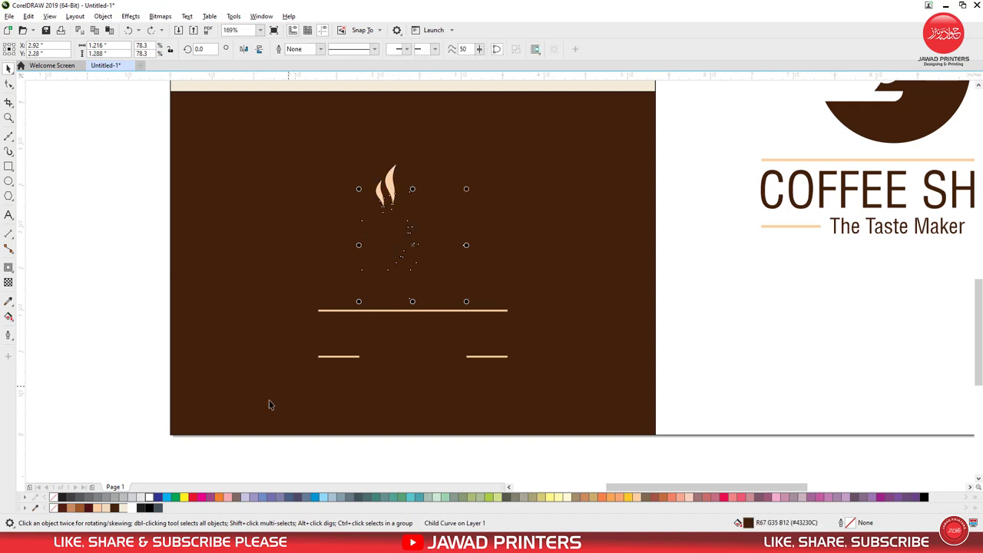
{"action": "left_click", "coordinate": [135, 507]}
{"action": "left_click", "coordinate": [391, 333], "text": "ctrl"}
{"action": "key", "text": "ctrl+r"}
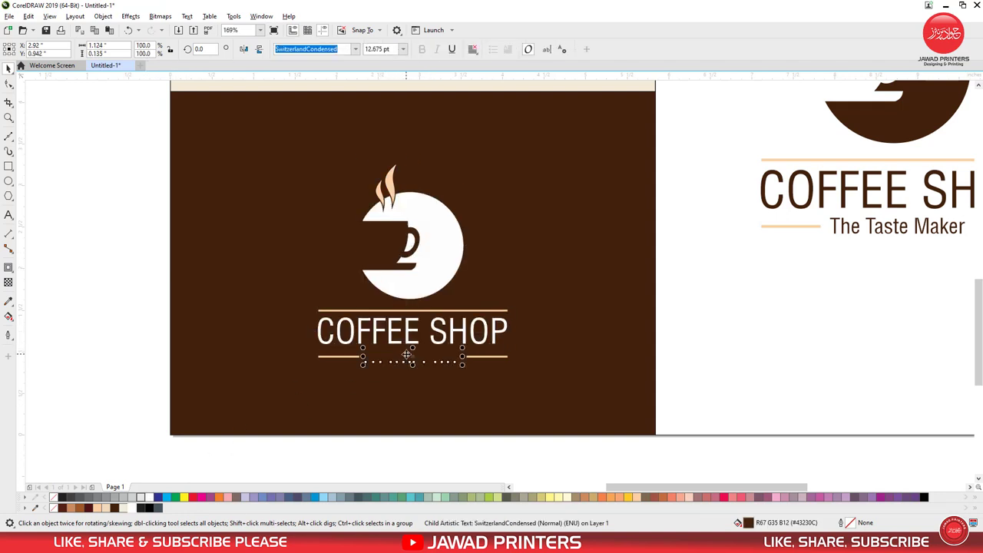
Select all three panels and remove their outlines
{"action": "key", "text": "F4"}
{"action": "left_click", "coordinate": [228, 226]}
{"action": "left_click", "coordinate": [522, 140]}
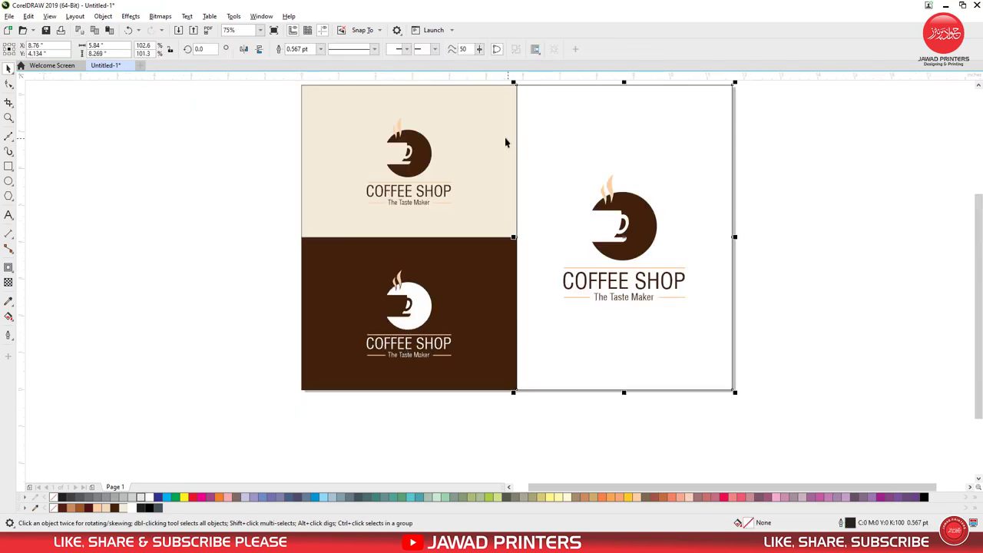
{"action": "left_click", "coordinate": [399, 324], "text": "shift"}
{"action": "right_click", "coordinate": [55, 509]}
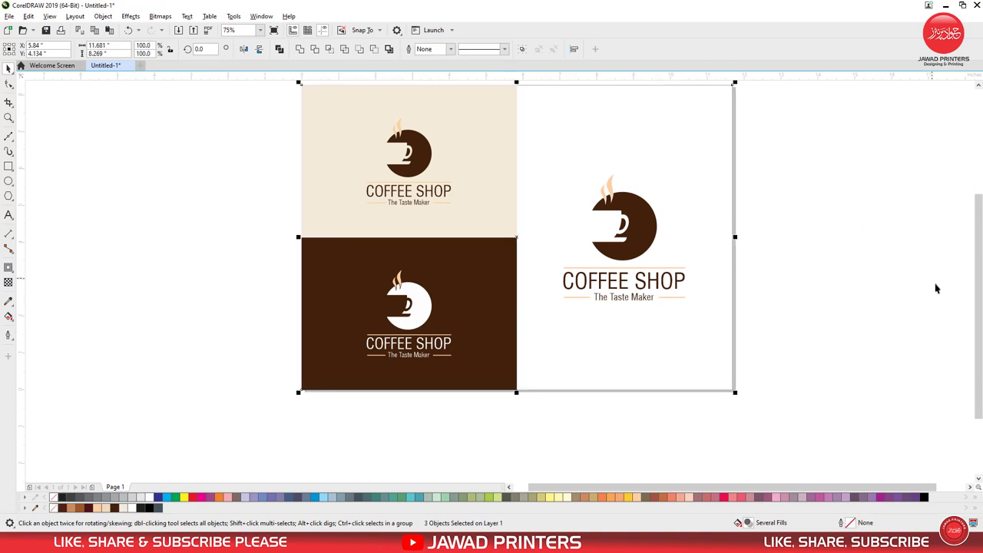
{"action": "scroll", "coordinate": [123, 131], "scroll_direction": "up", "scroll_amount": 1}
{"action": "left_click", "coordinate": [8, 117]}
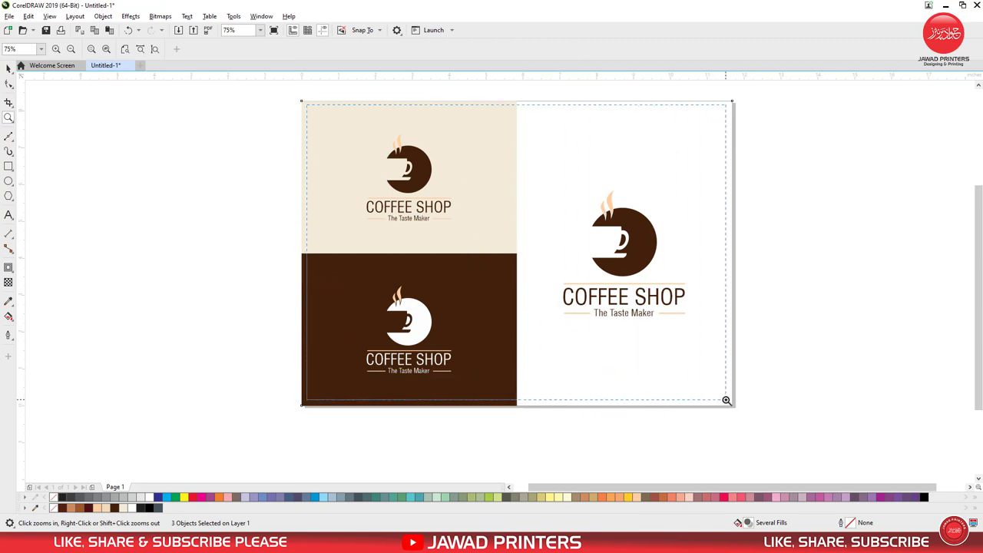
{"action": "left_click_drag", "start_coordinate": [726, 400], "coordinate": [726, 400]}
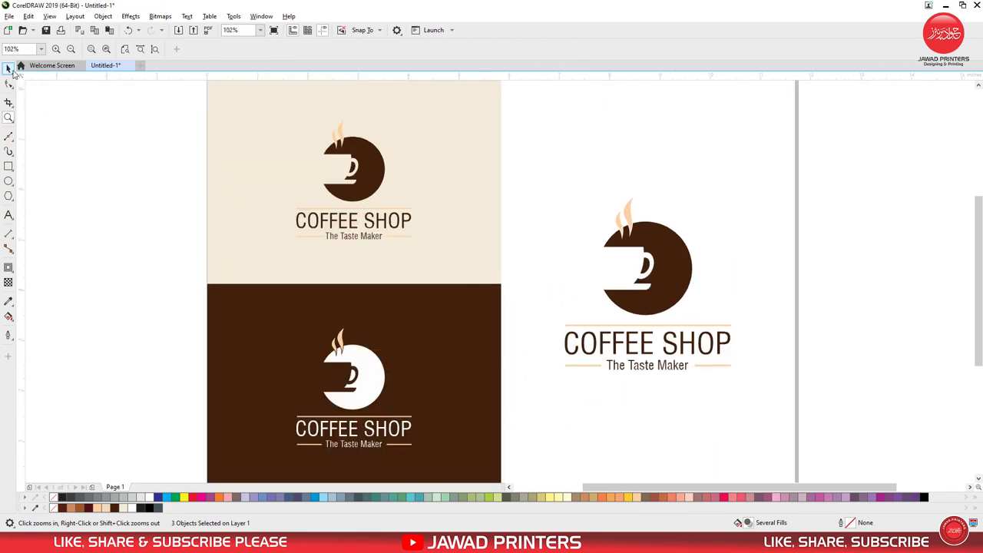
{"action": "left_click", "coordinate": [9, 69]}
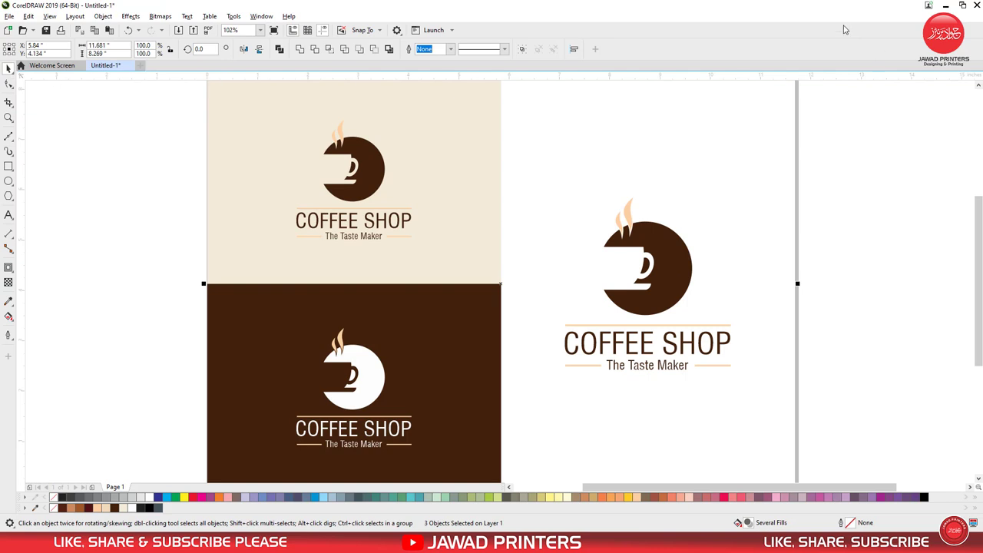